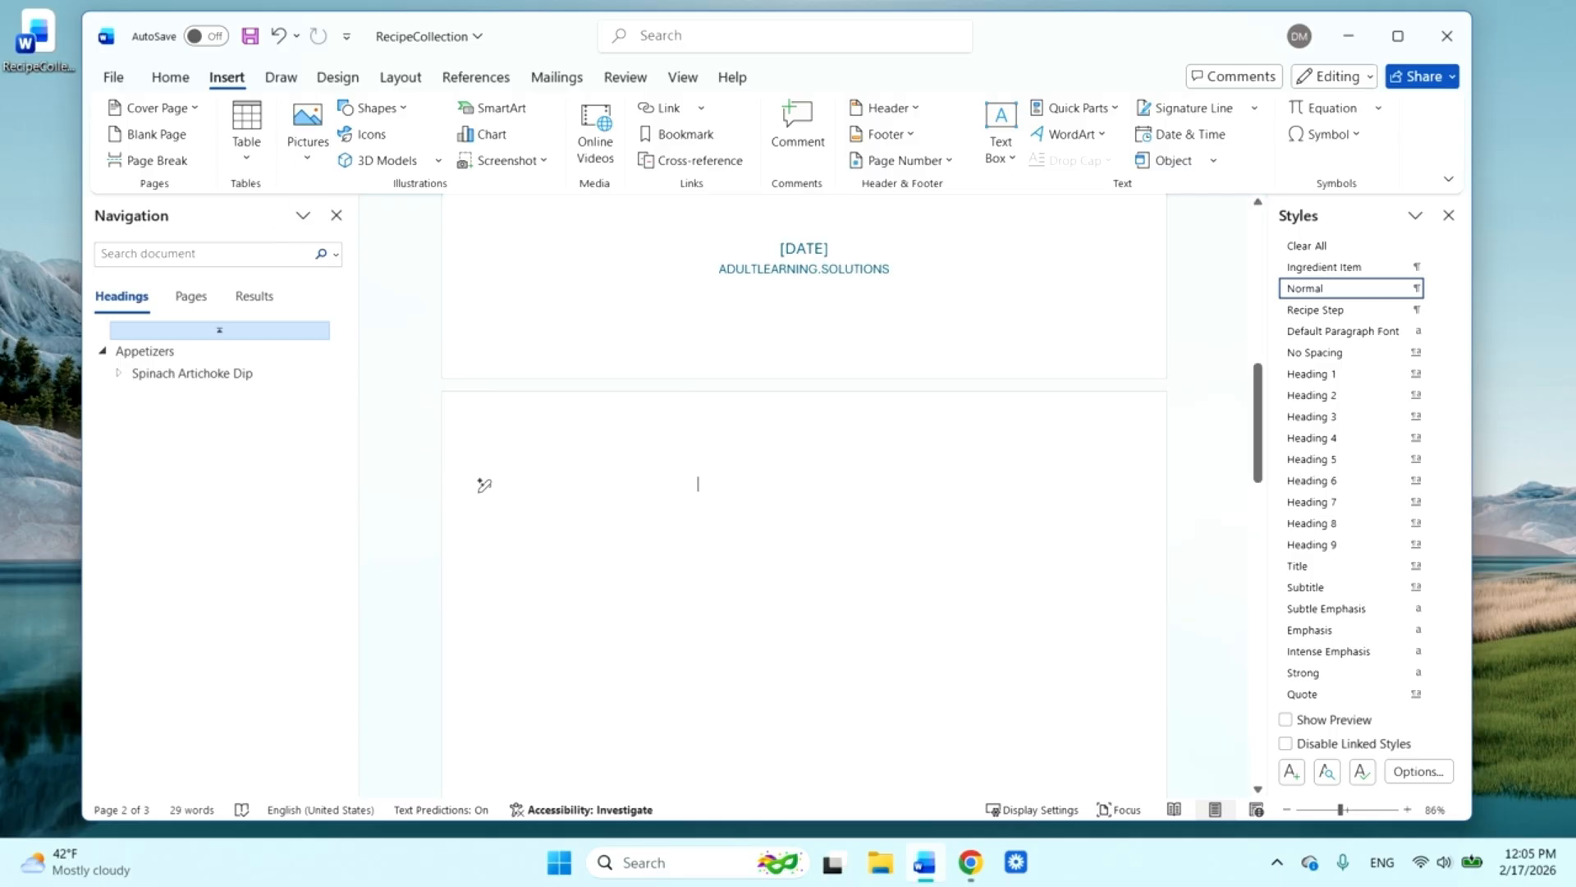
# Expand the Spinach Artichoke Dip entry in the navigation outline and remove the blank page before the Appetizers section
pyautogui.click(119, 373)
pyautogui.write('Table')
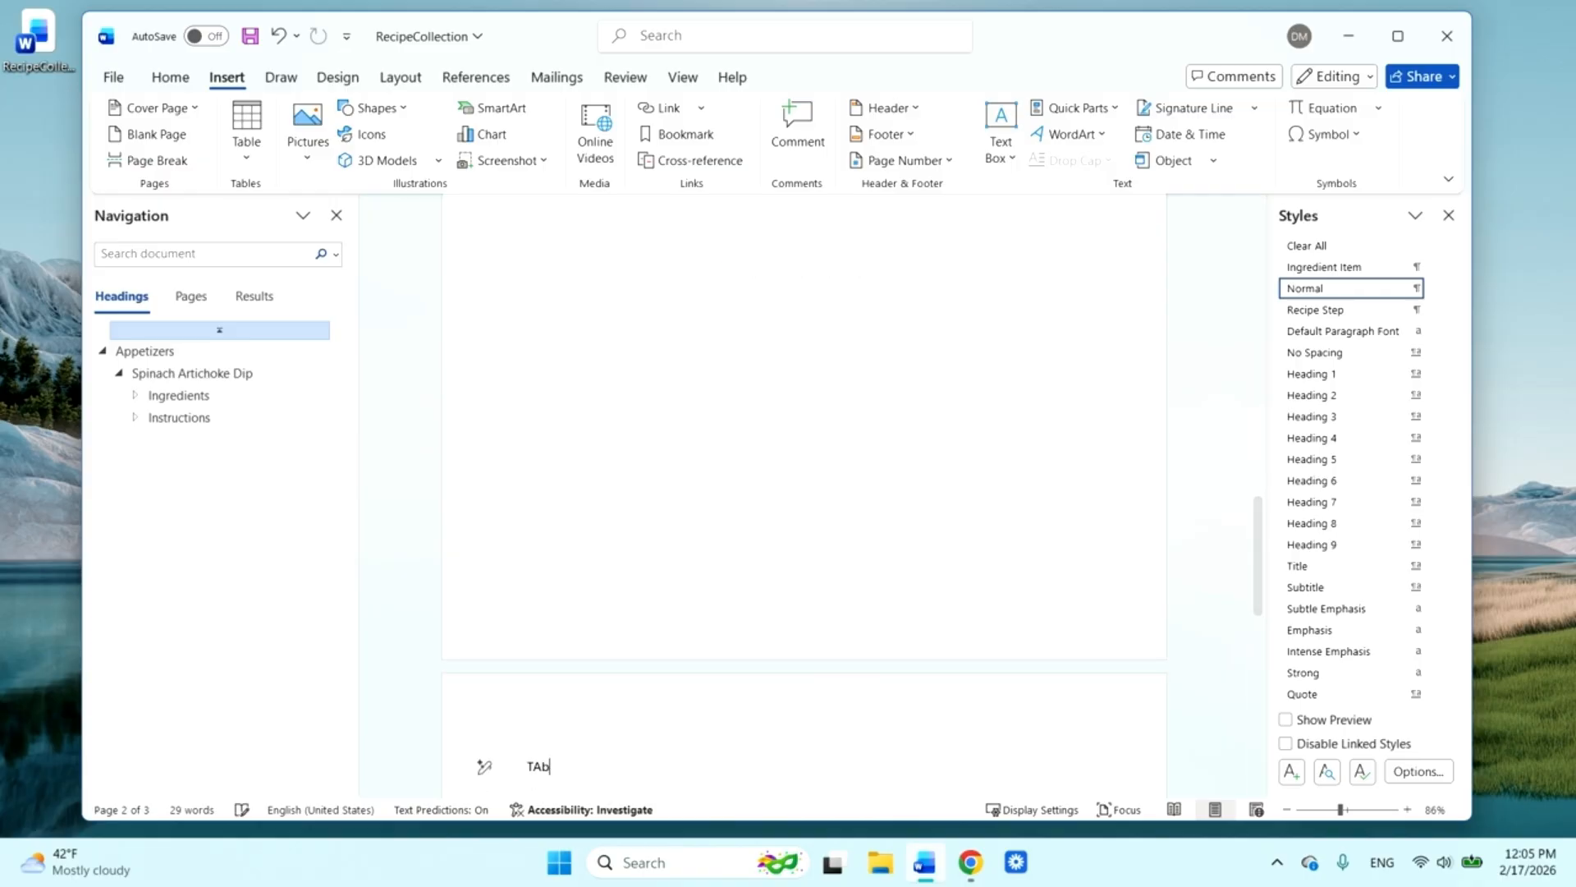
pyautogui.press('BackSpace')
pyautogui.press('BackSpace')
pyautogui.press('BackSpace')
pyautogui.press('BackSpace')
pyautogui.press('BackSpace')
pyautogui.press('BackSpace')
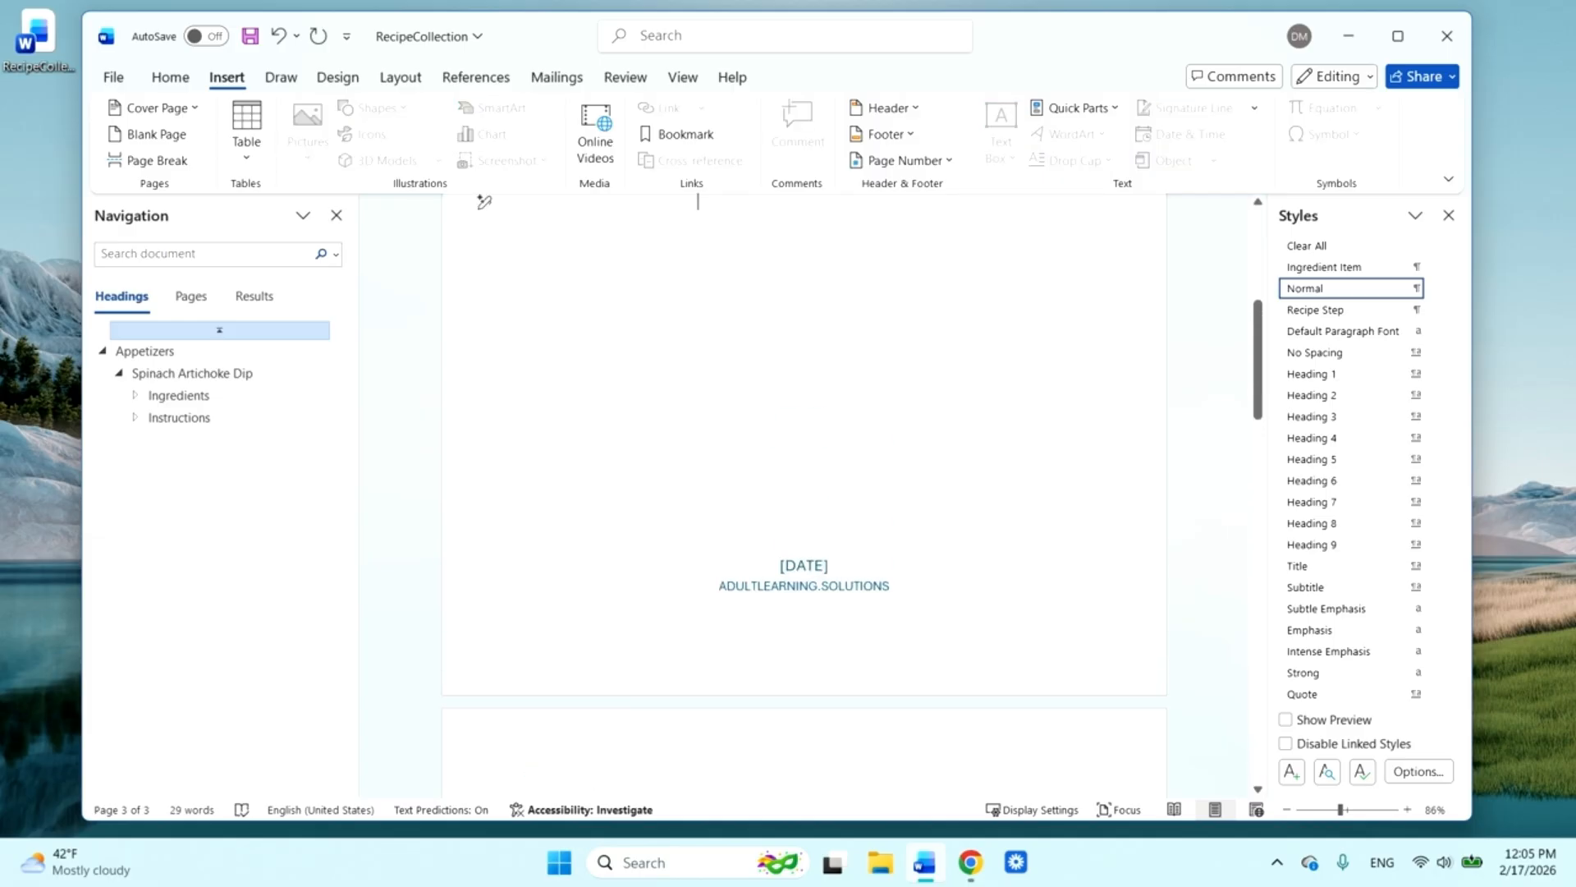
pyautogui.press('Down')
pyautogui.press('Down')
pyautogui.write('T')
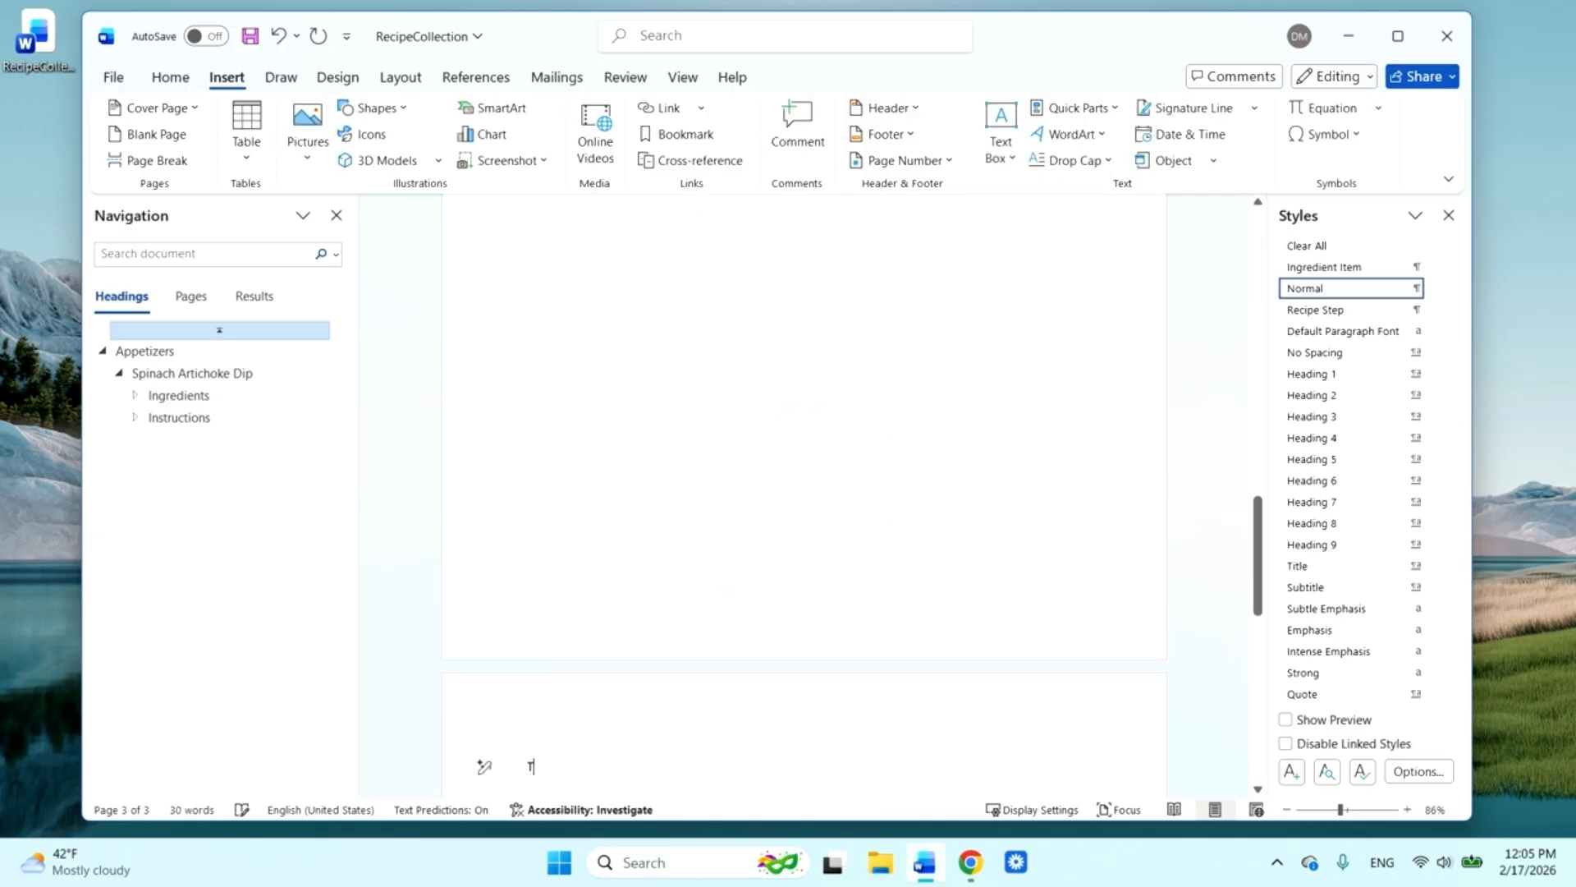
pyautogui.press('BackSpace')
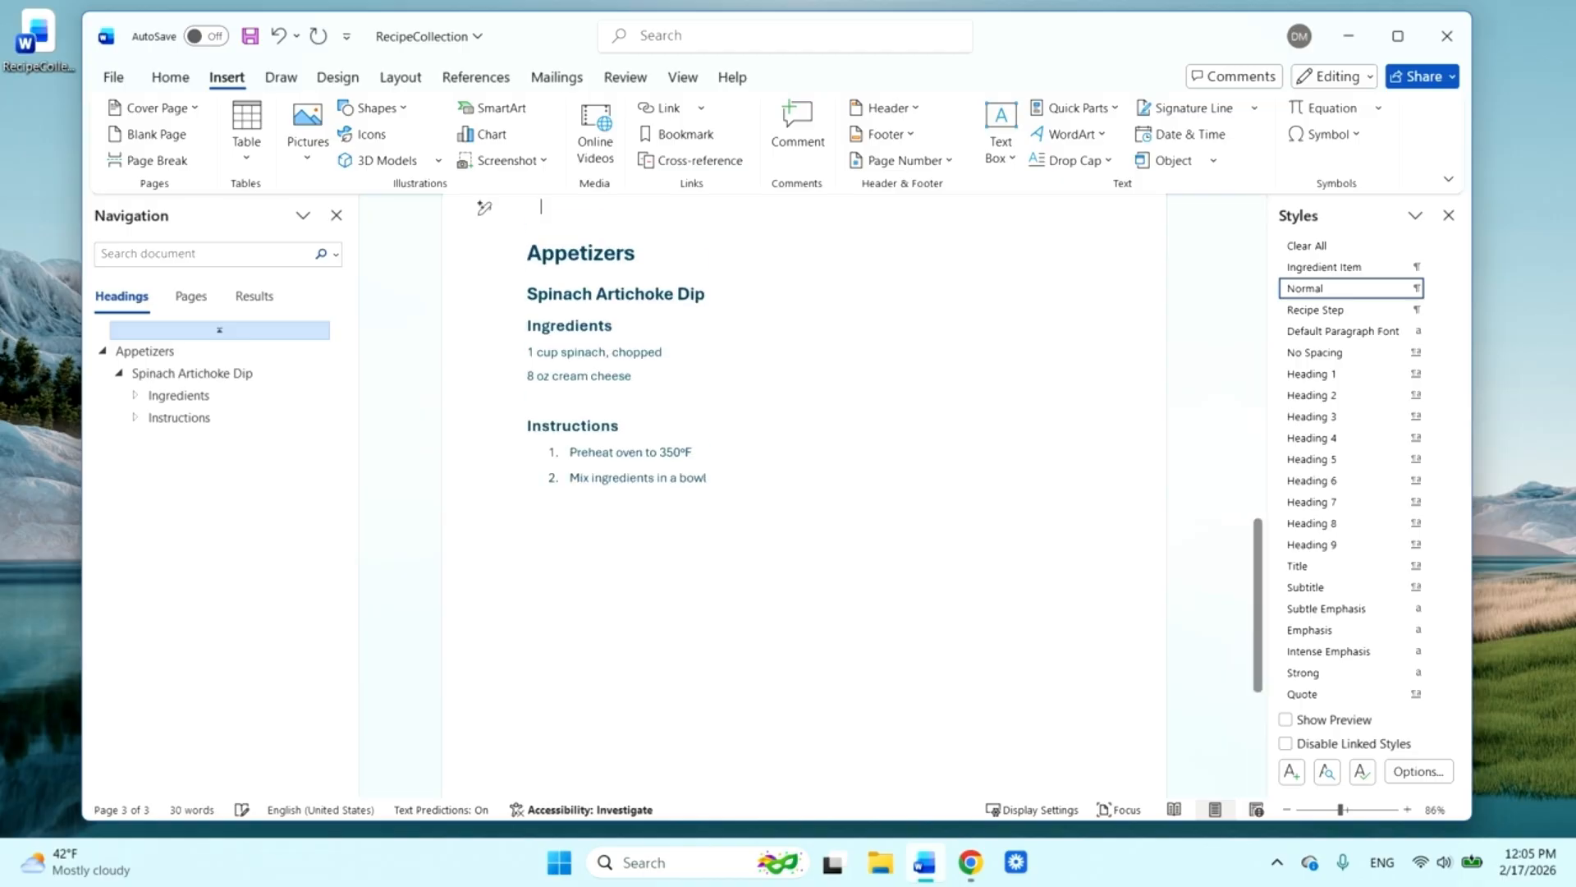
pyautogui.scroll(5, 804, 493)
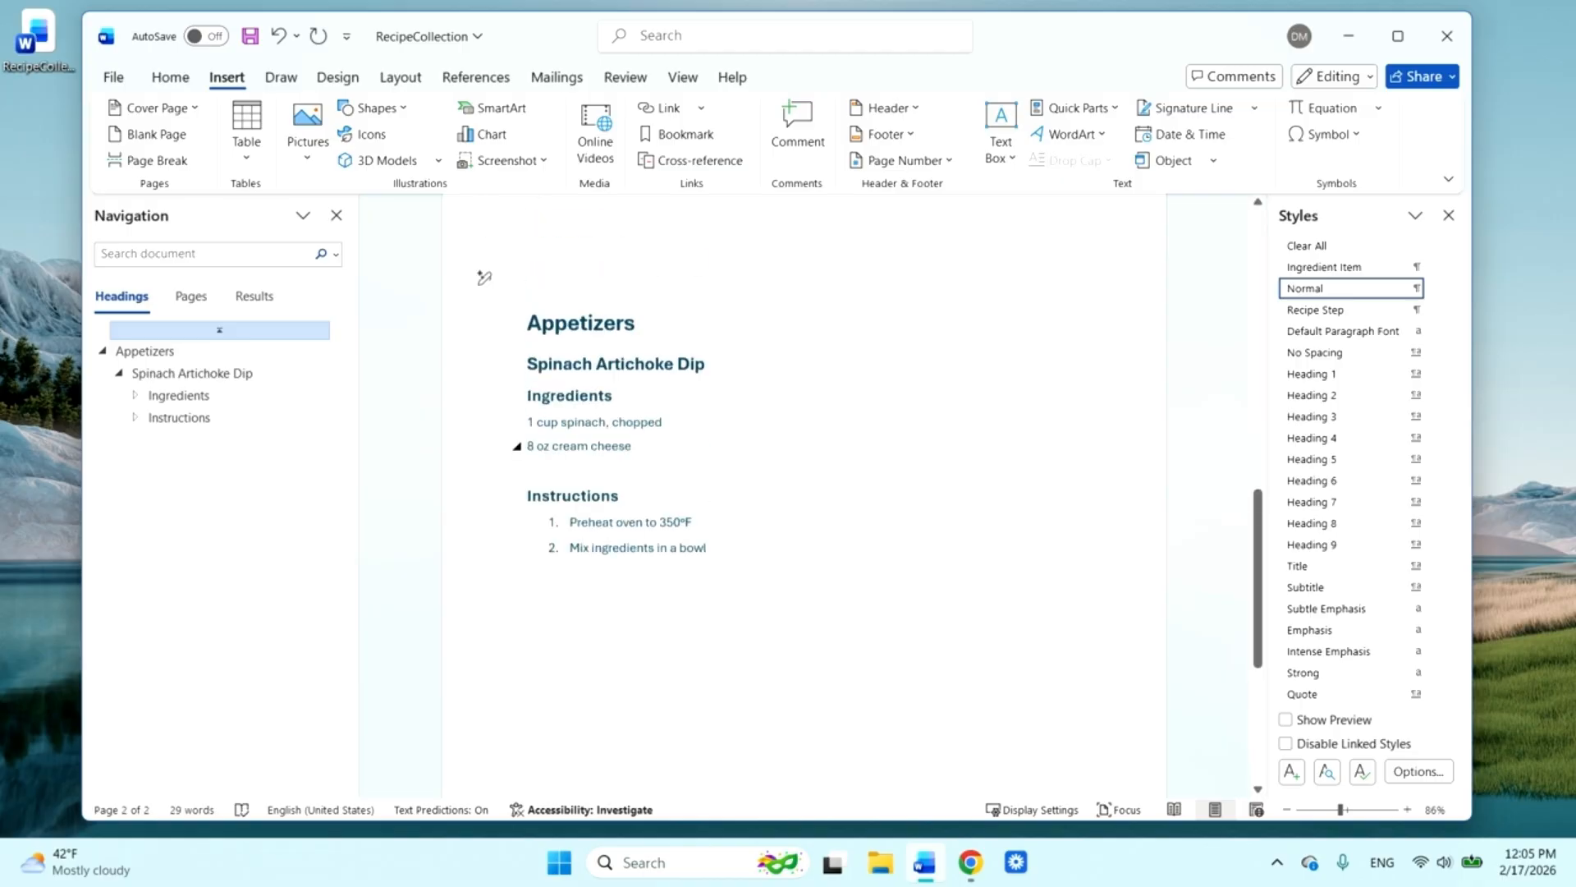
pyautogui.scroll(-5, 804, 493)
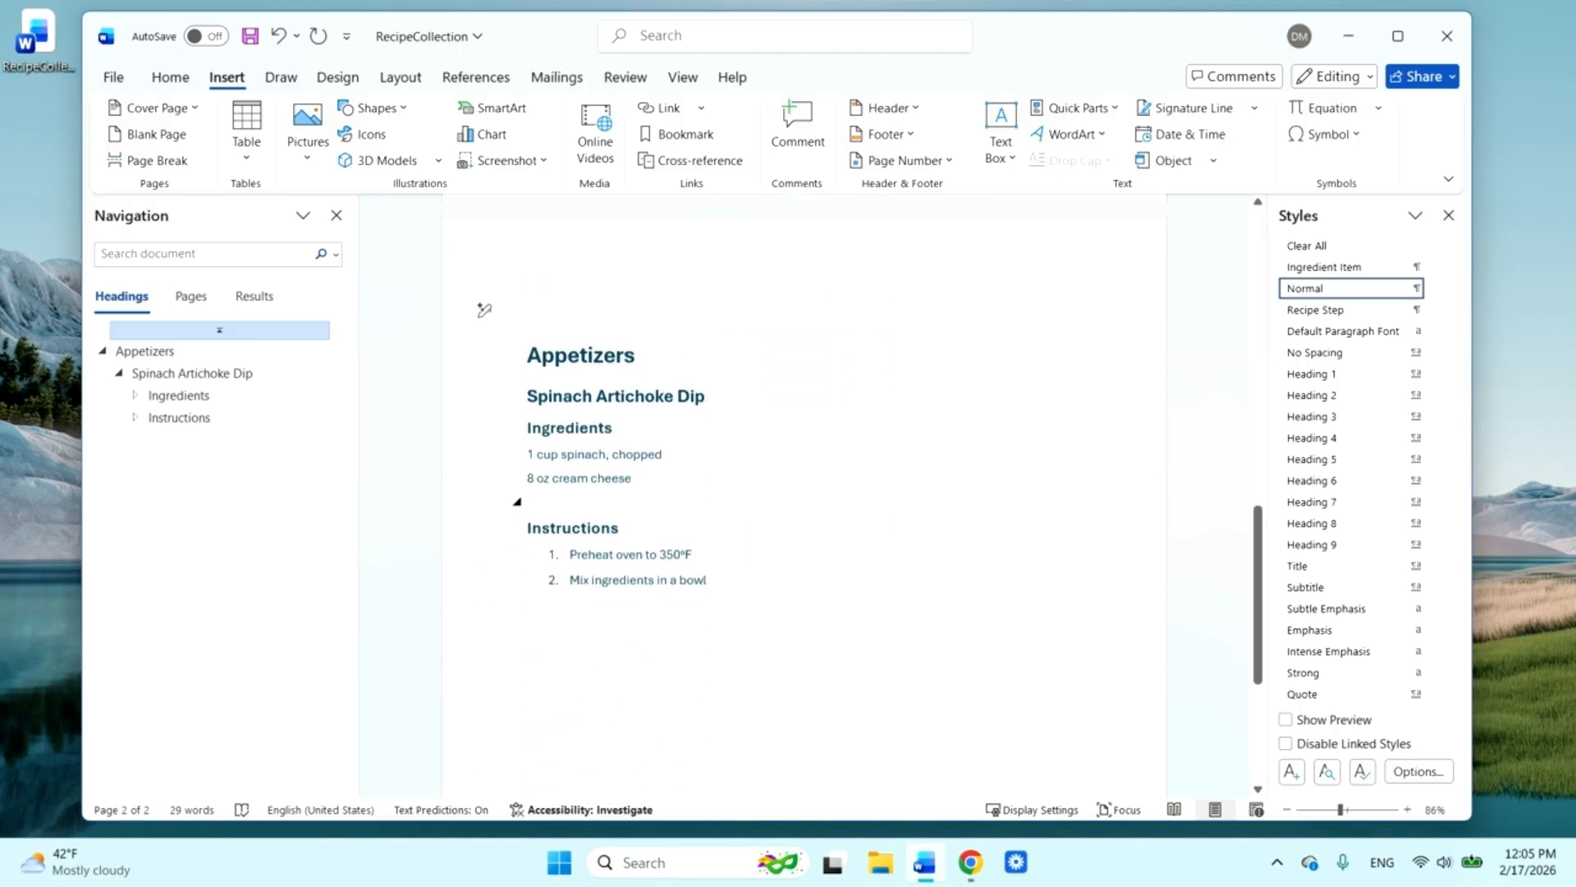
pyautogui.moveTo(482, 531); pyautogui.dragTo(567, 316)
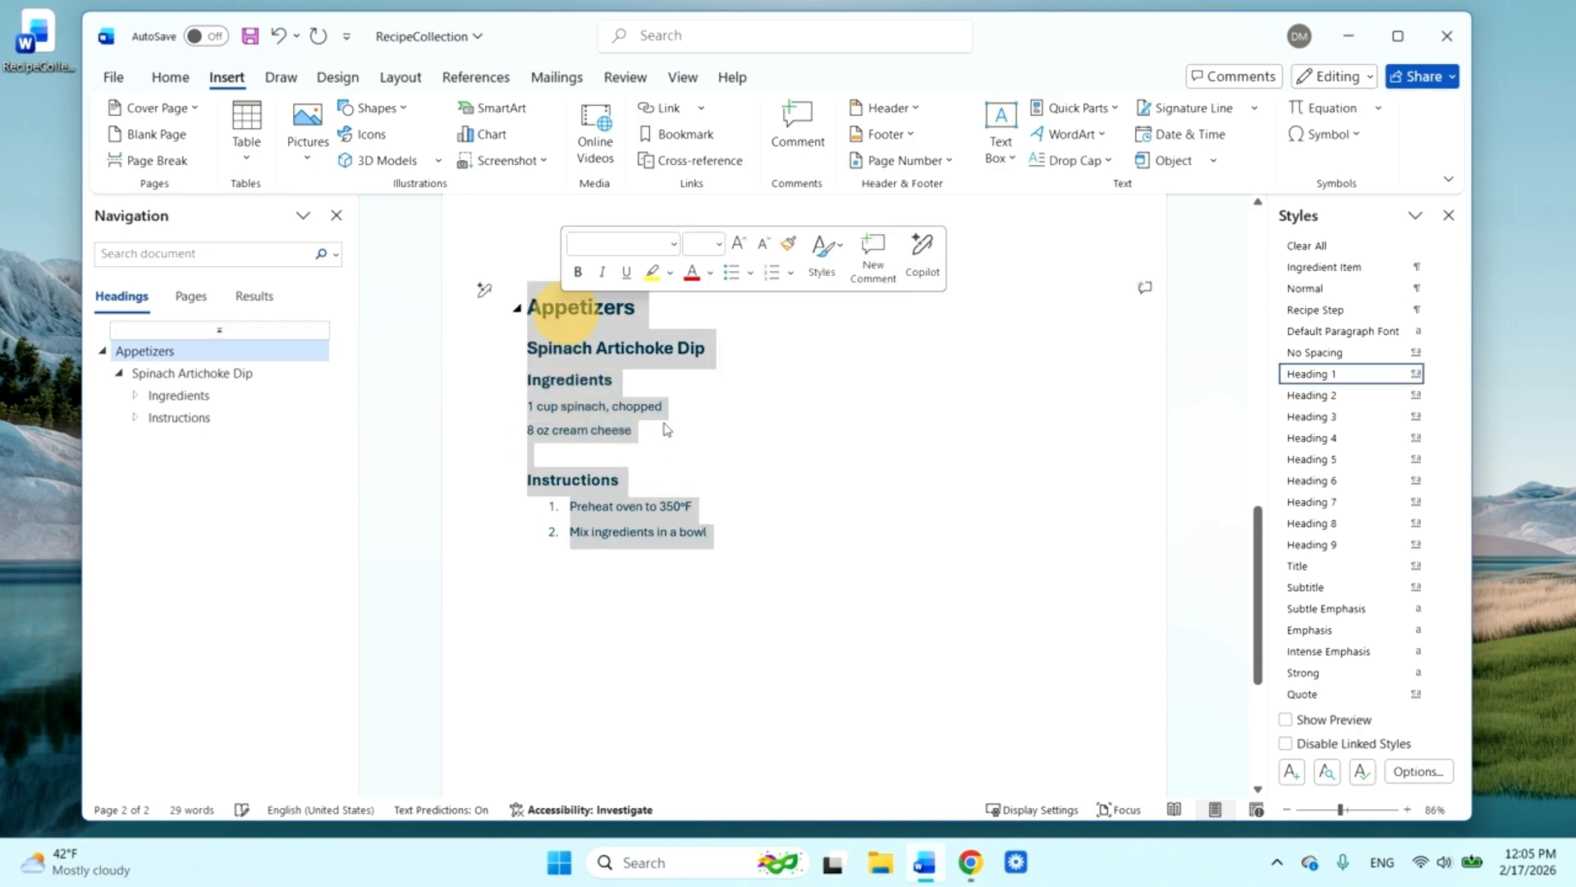
pyautogui.scroll(-4, 975, 589)
pyautogui.scroll(5, 975, 589)
pyautogui.scroll(3, 974, 589)
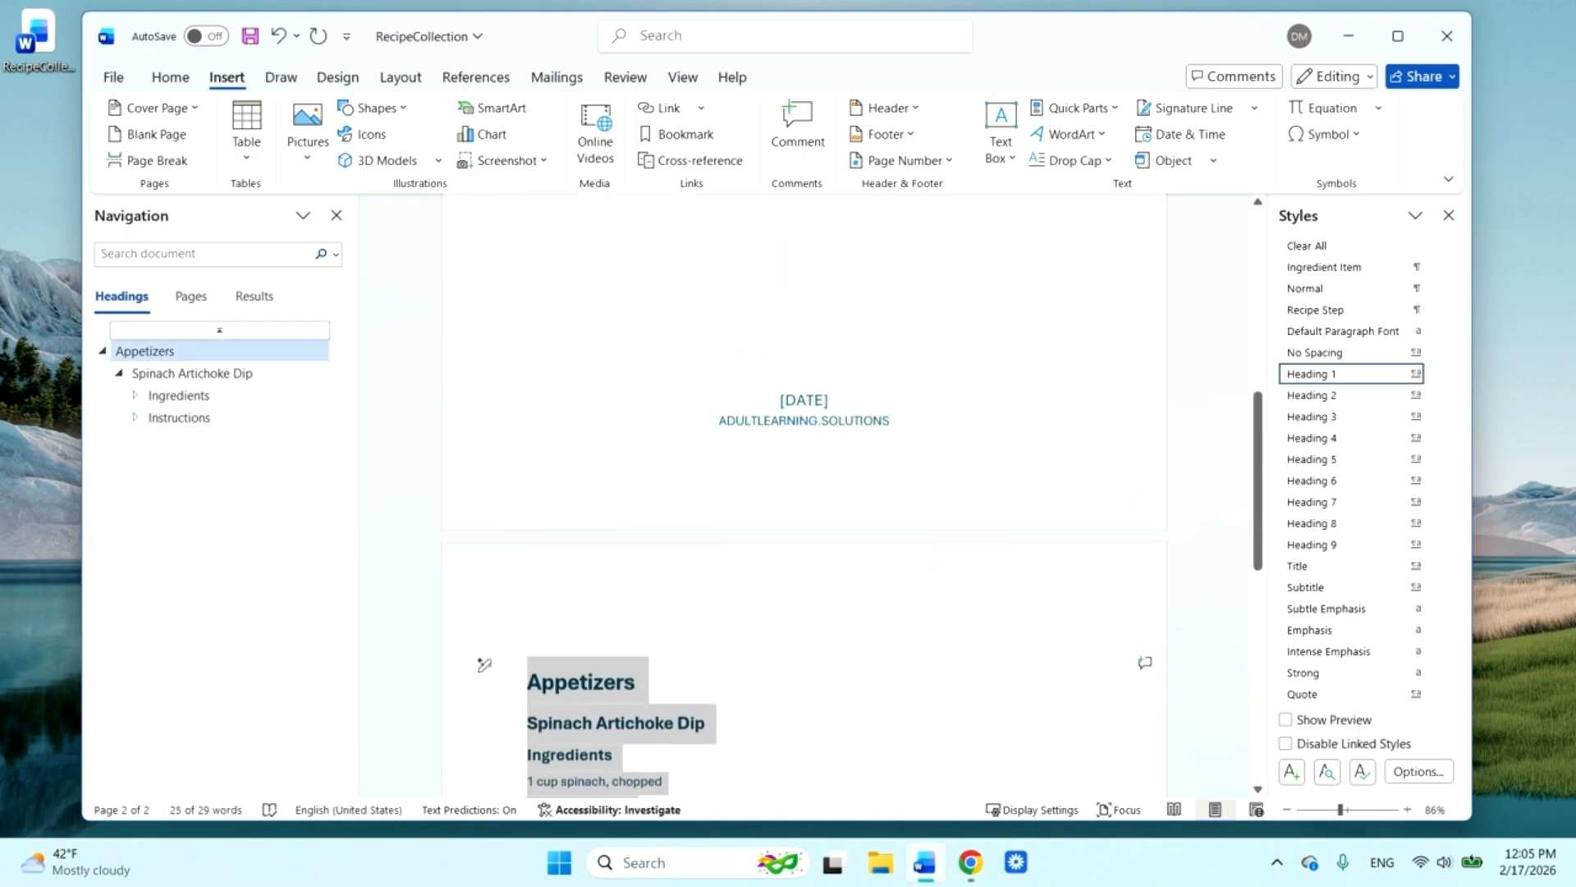
# Insert a blank page between the cover page and the Appetizers section
pyautogui.click(1045, 460)
pyautogui.click(991, 370)
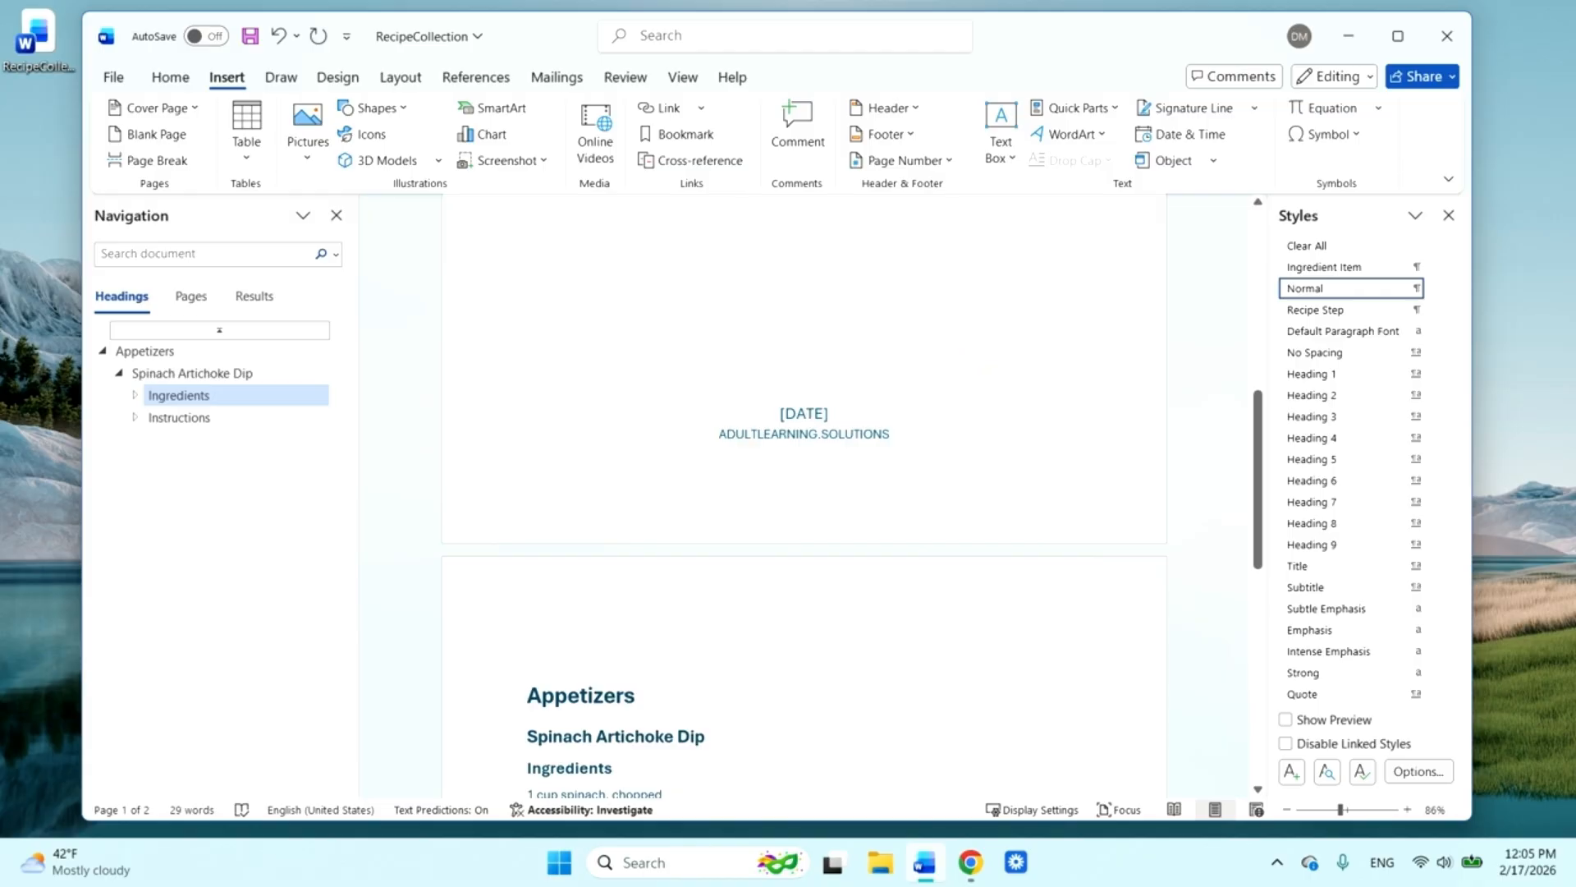
pyautogui.click(156, 135)
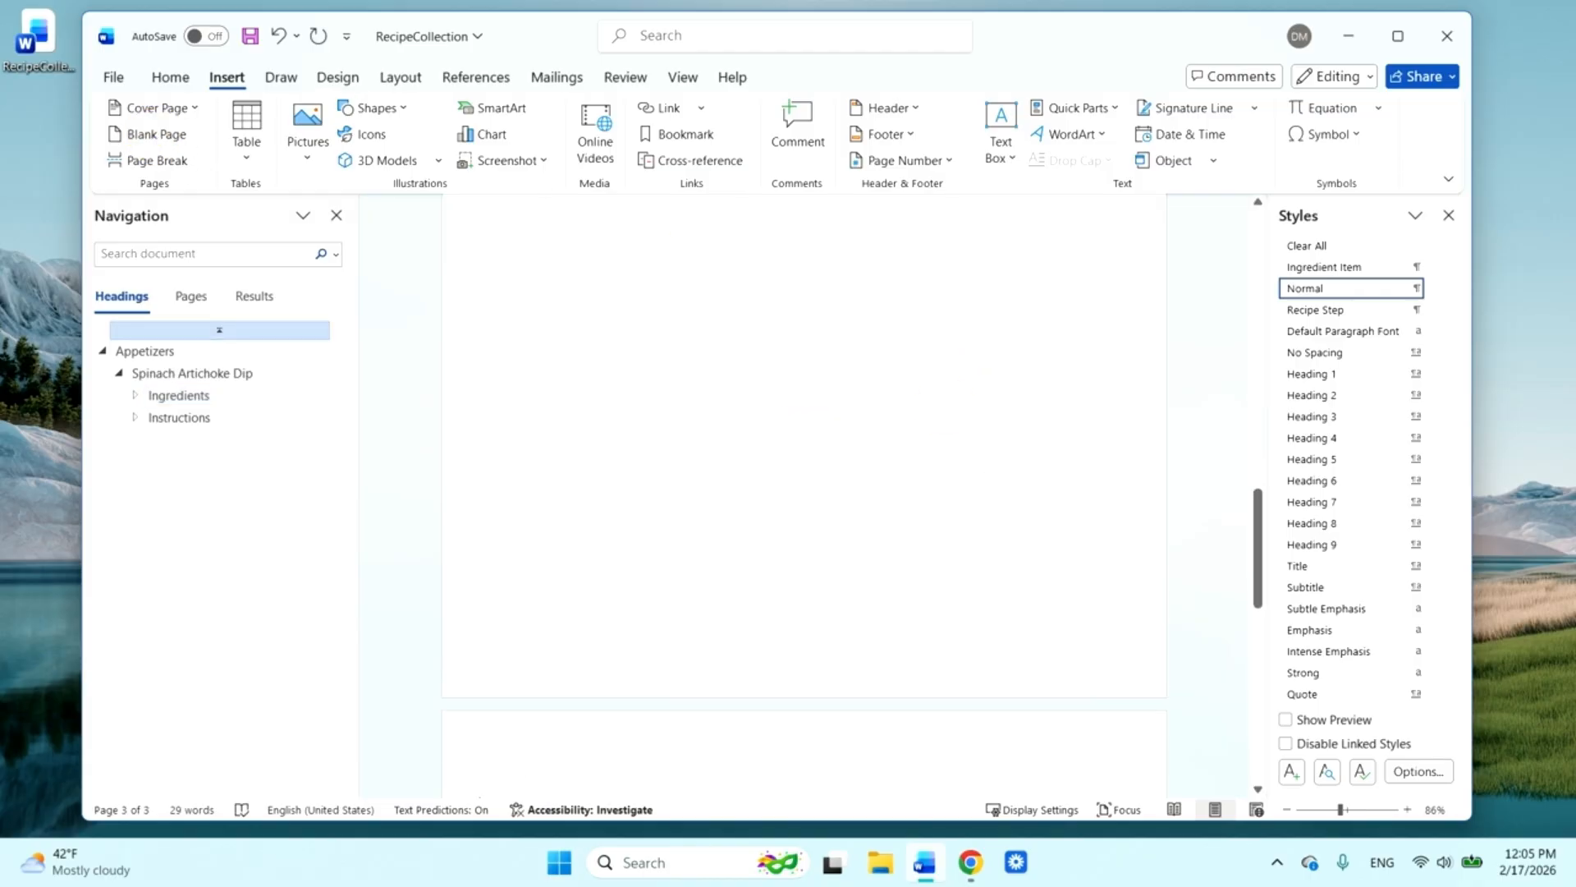
pyautogui.scroll(9, 804, 495)
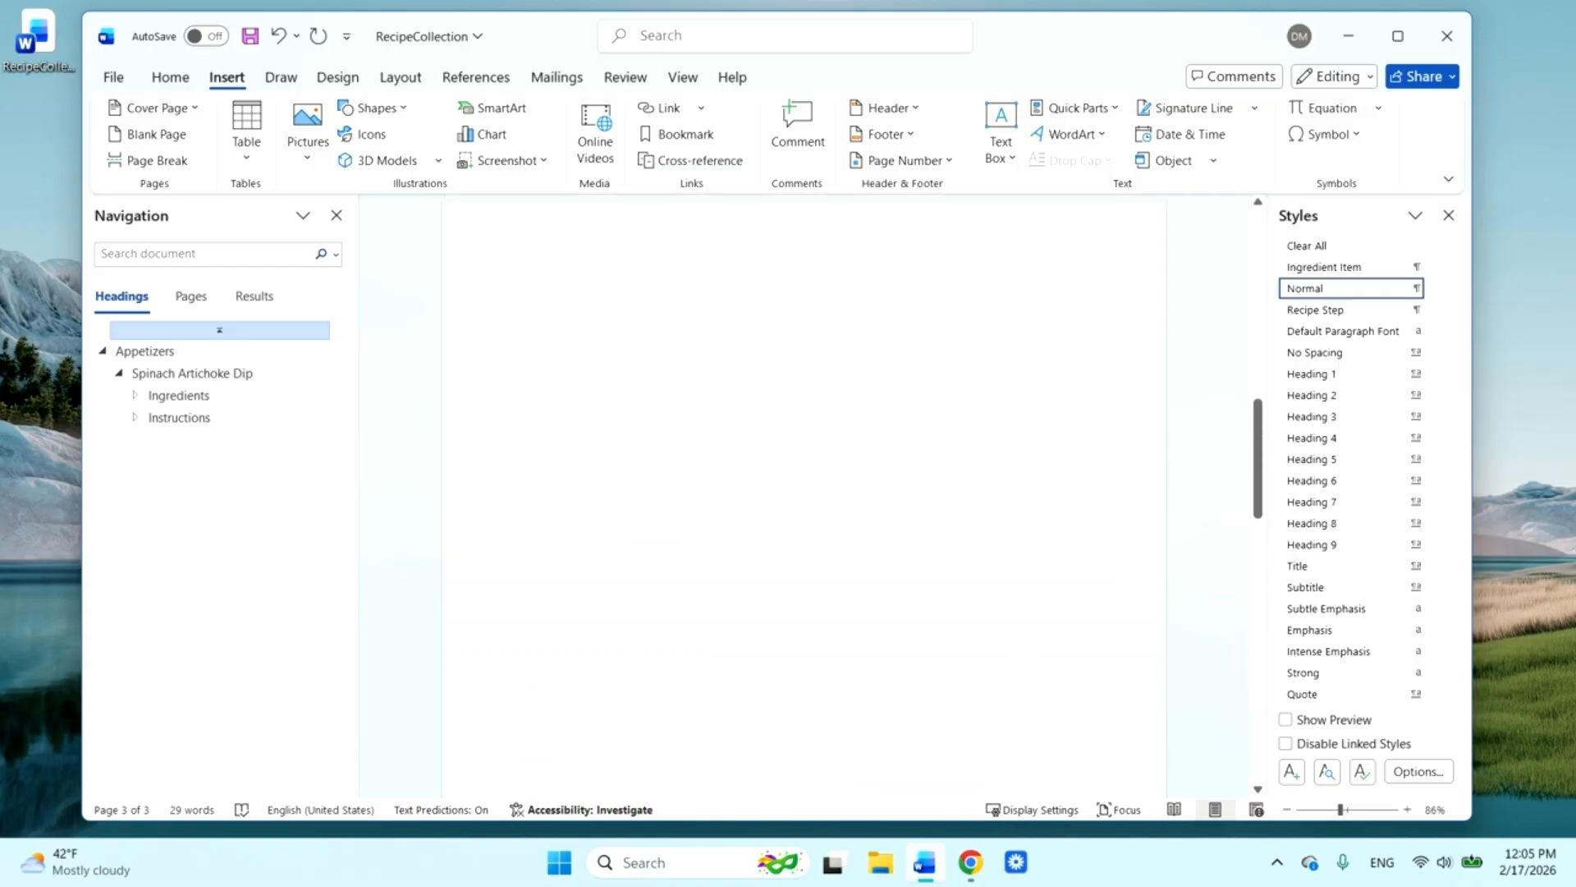
# Enter the text "Table of contents" ahead of the Appetizers heading
pyautogui.click(879, 532)
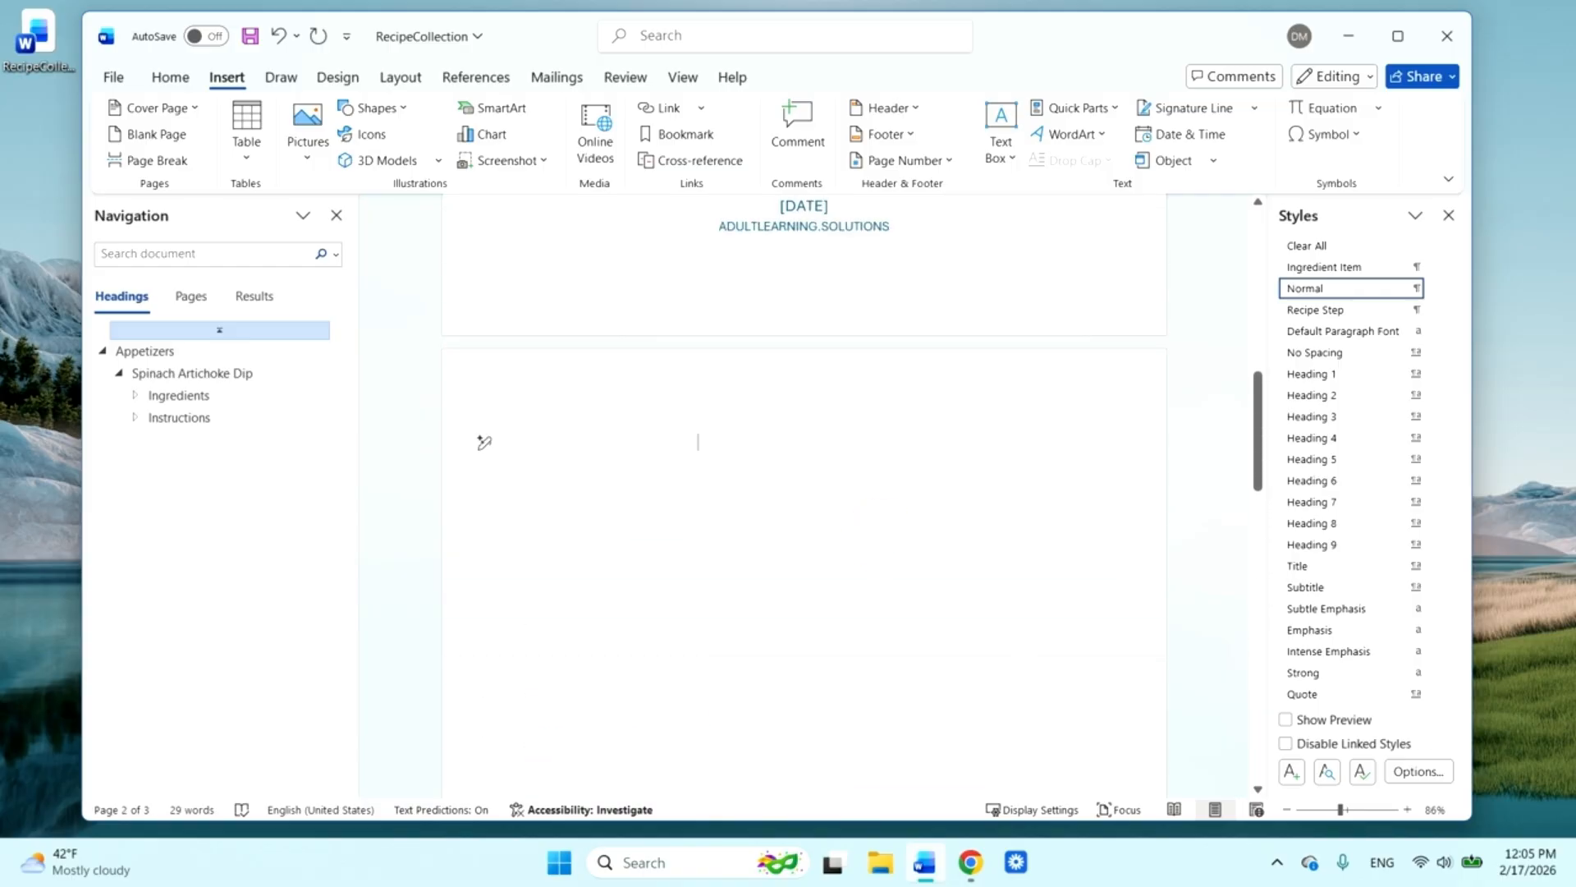
pyautogui.write('Table of cont')
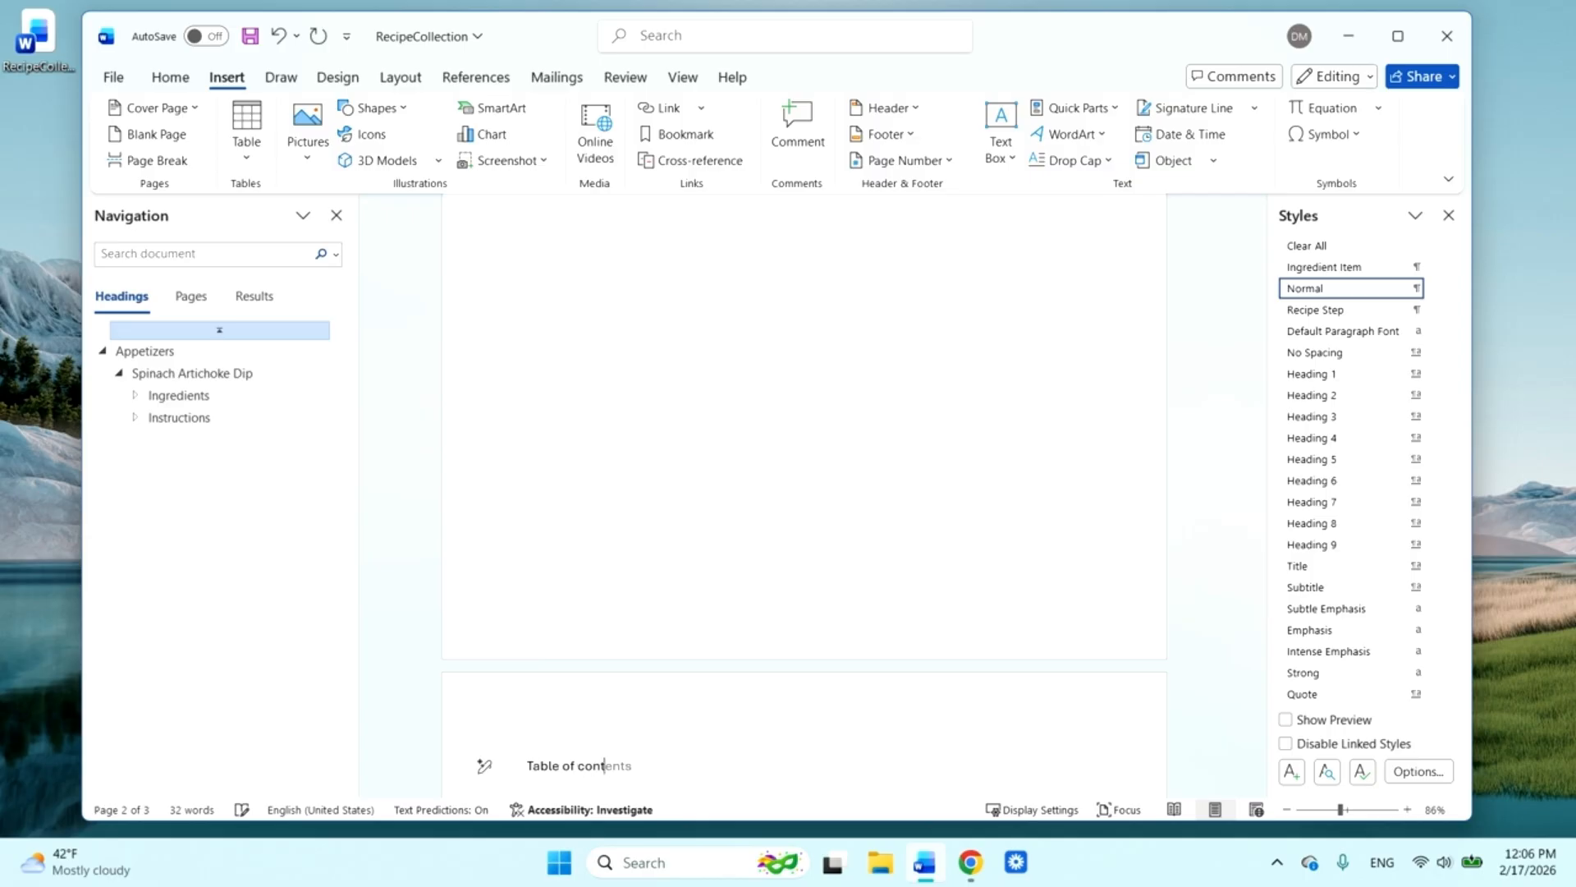
pyautogui.write('ents')
pyautogui.scroll(4, 805, 495)
pyautogui.scroll(-4, 805, 495)
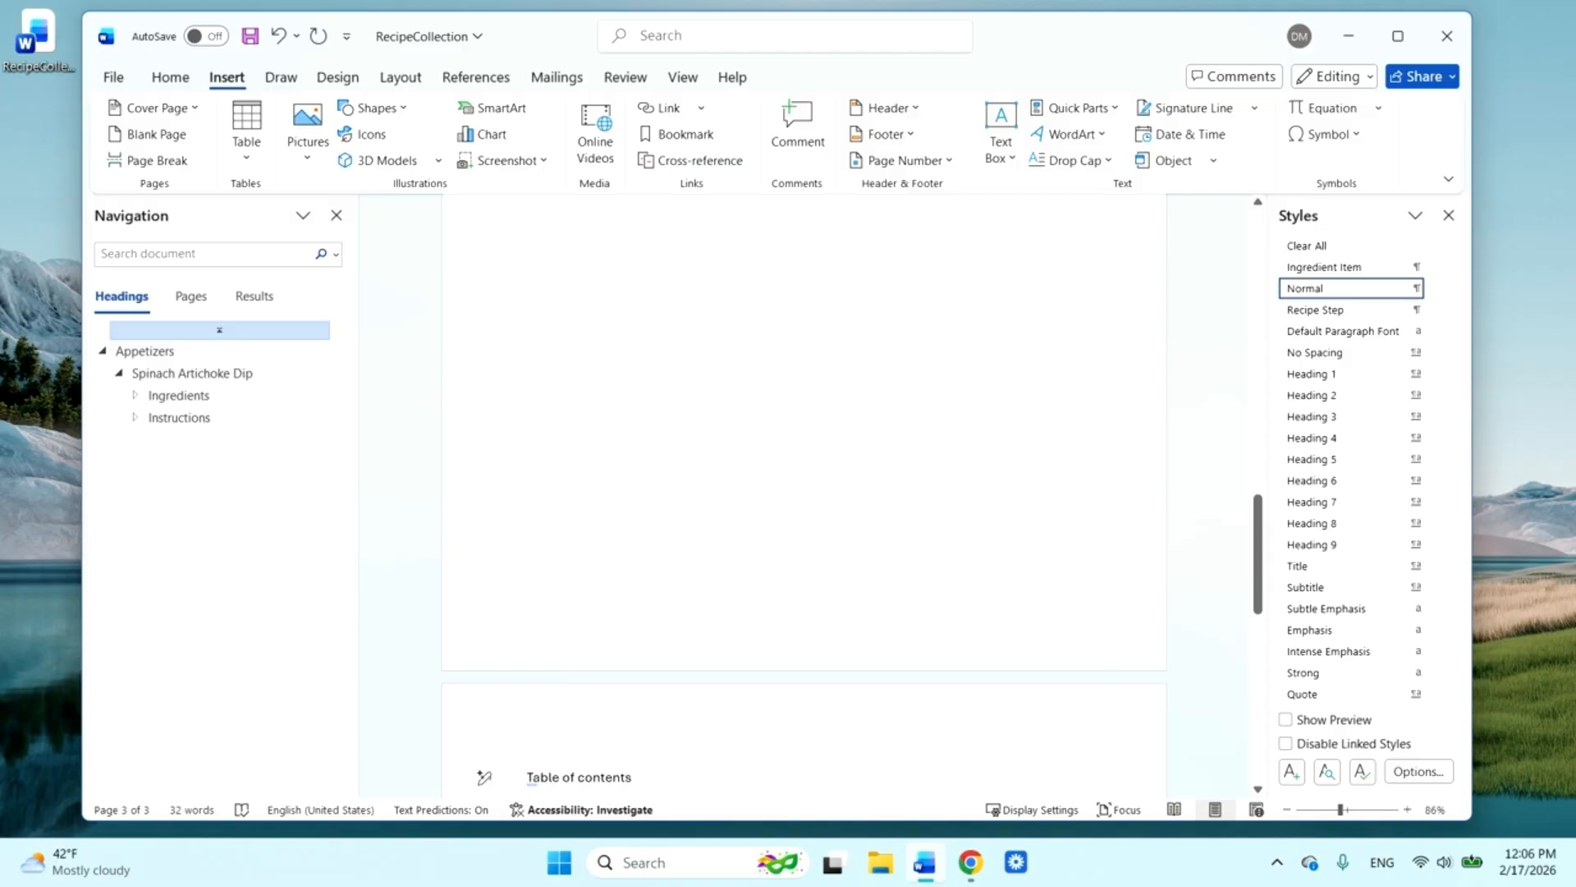
# Remove the blank page before "Table of contents" and insert a page break right after that text
pyautogui.press('BackSpace')
pyautogui.press('Down')
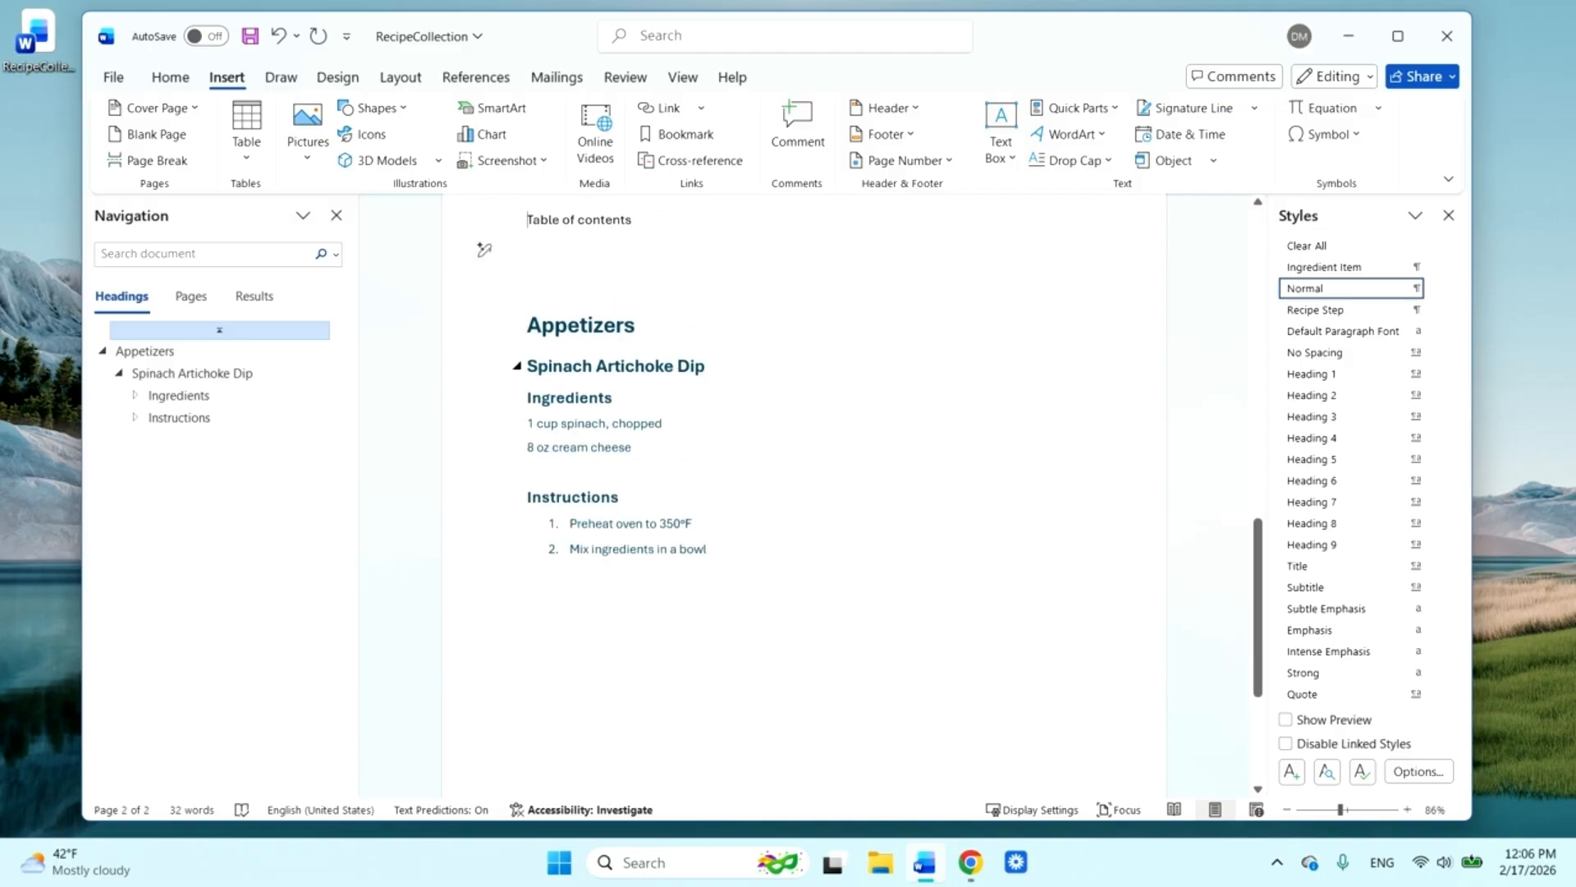
pyautogui.press('Left')
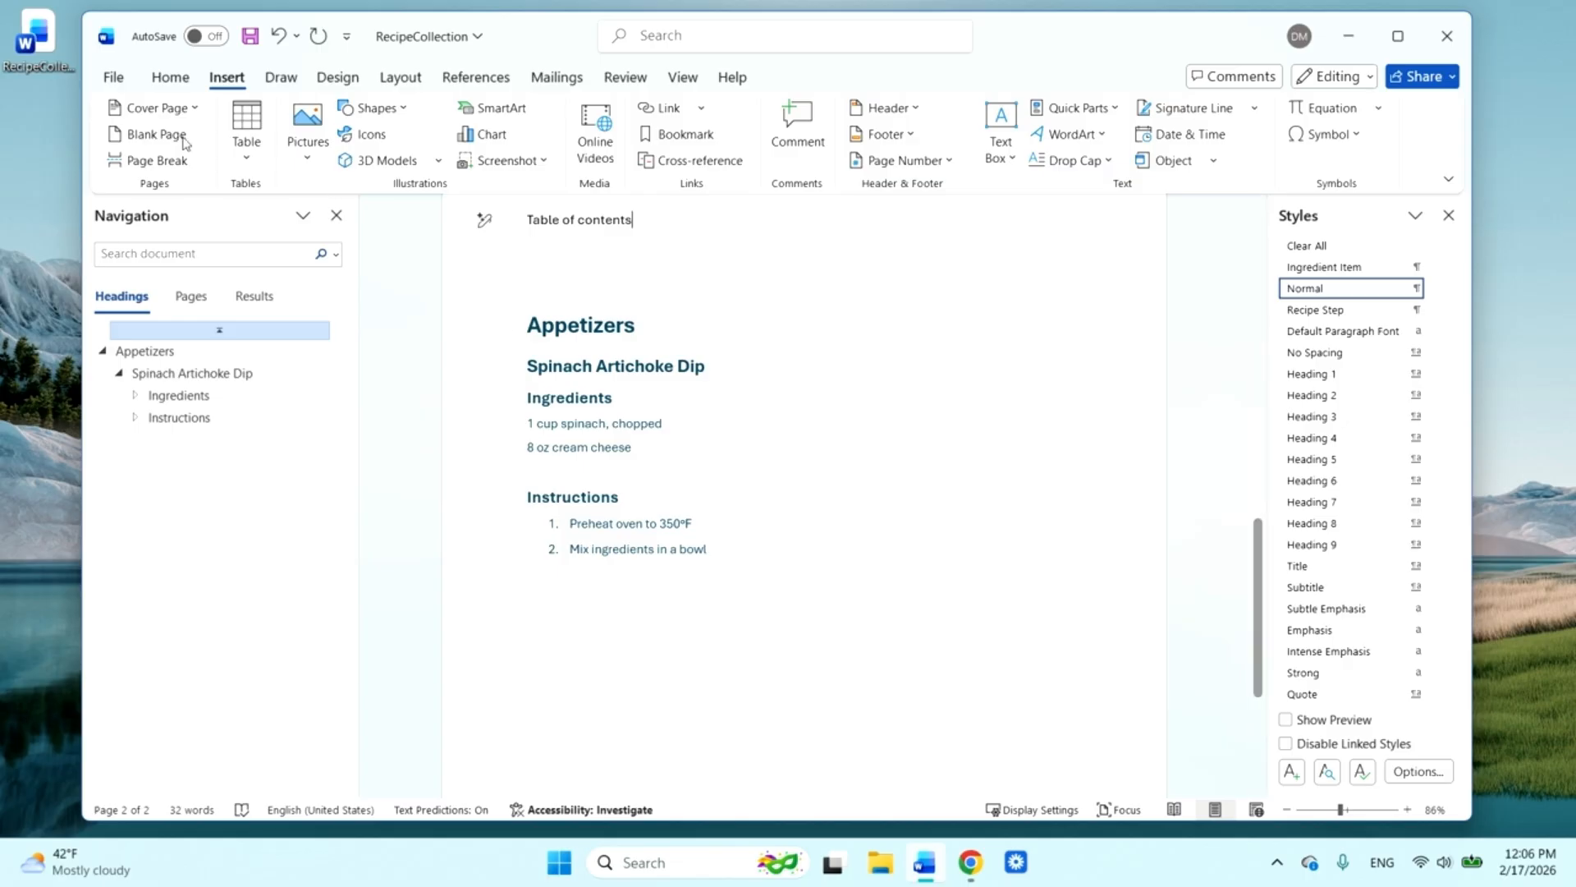
pyautogui.click(133, 161)
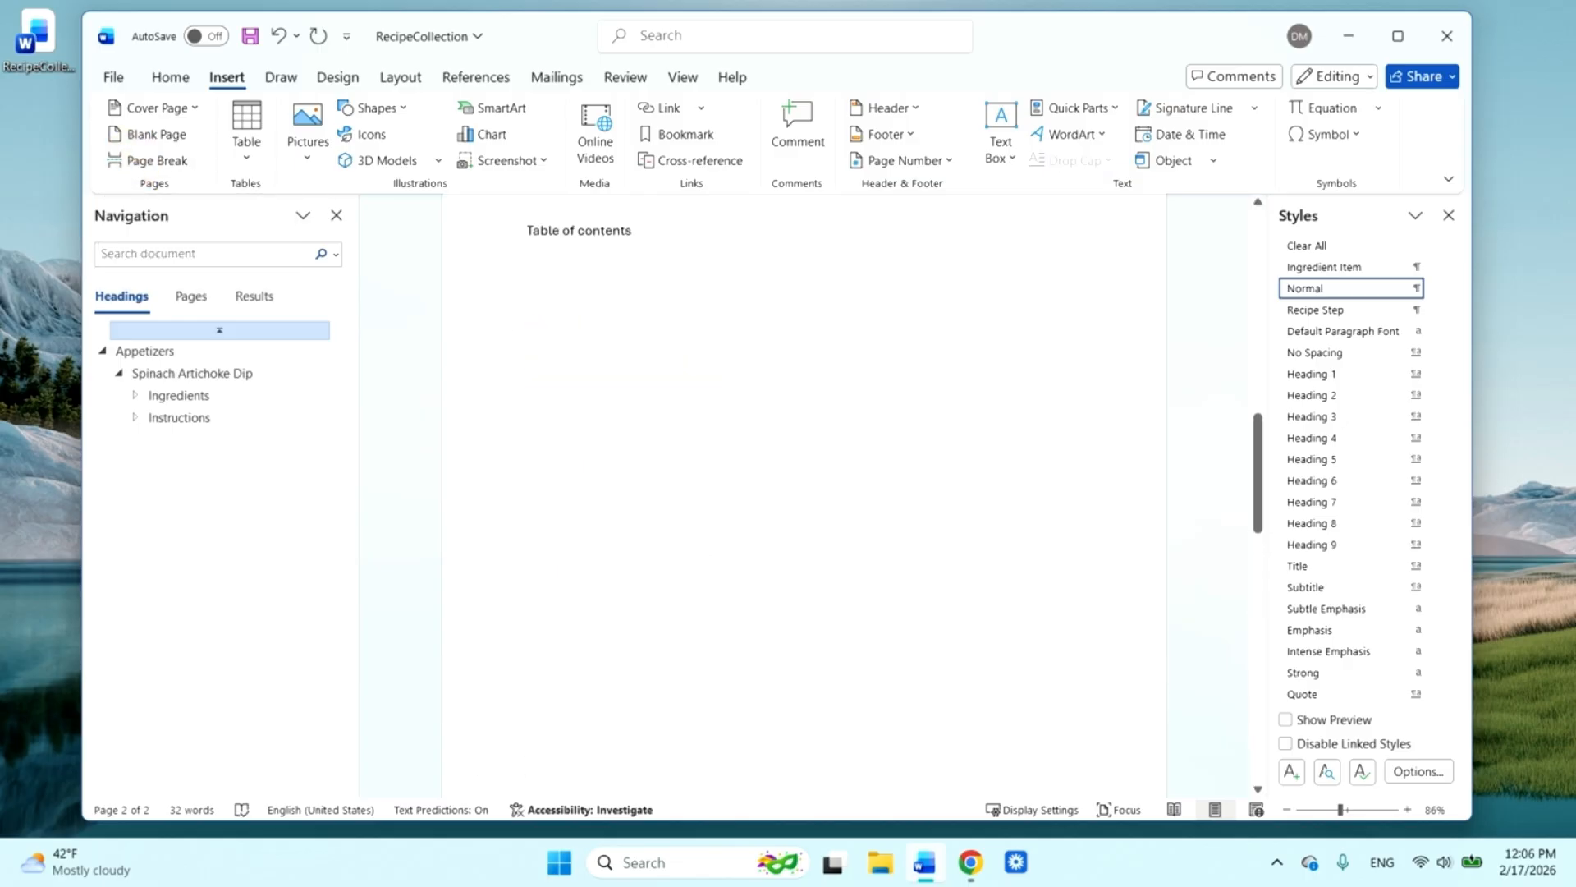
# Apply the Title style to the "Table of contents" line
pyautogui.scroll(2, 805, 492)
pyautogui.doubleClick(604, 400)
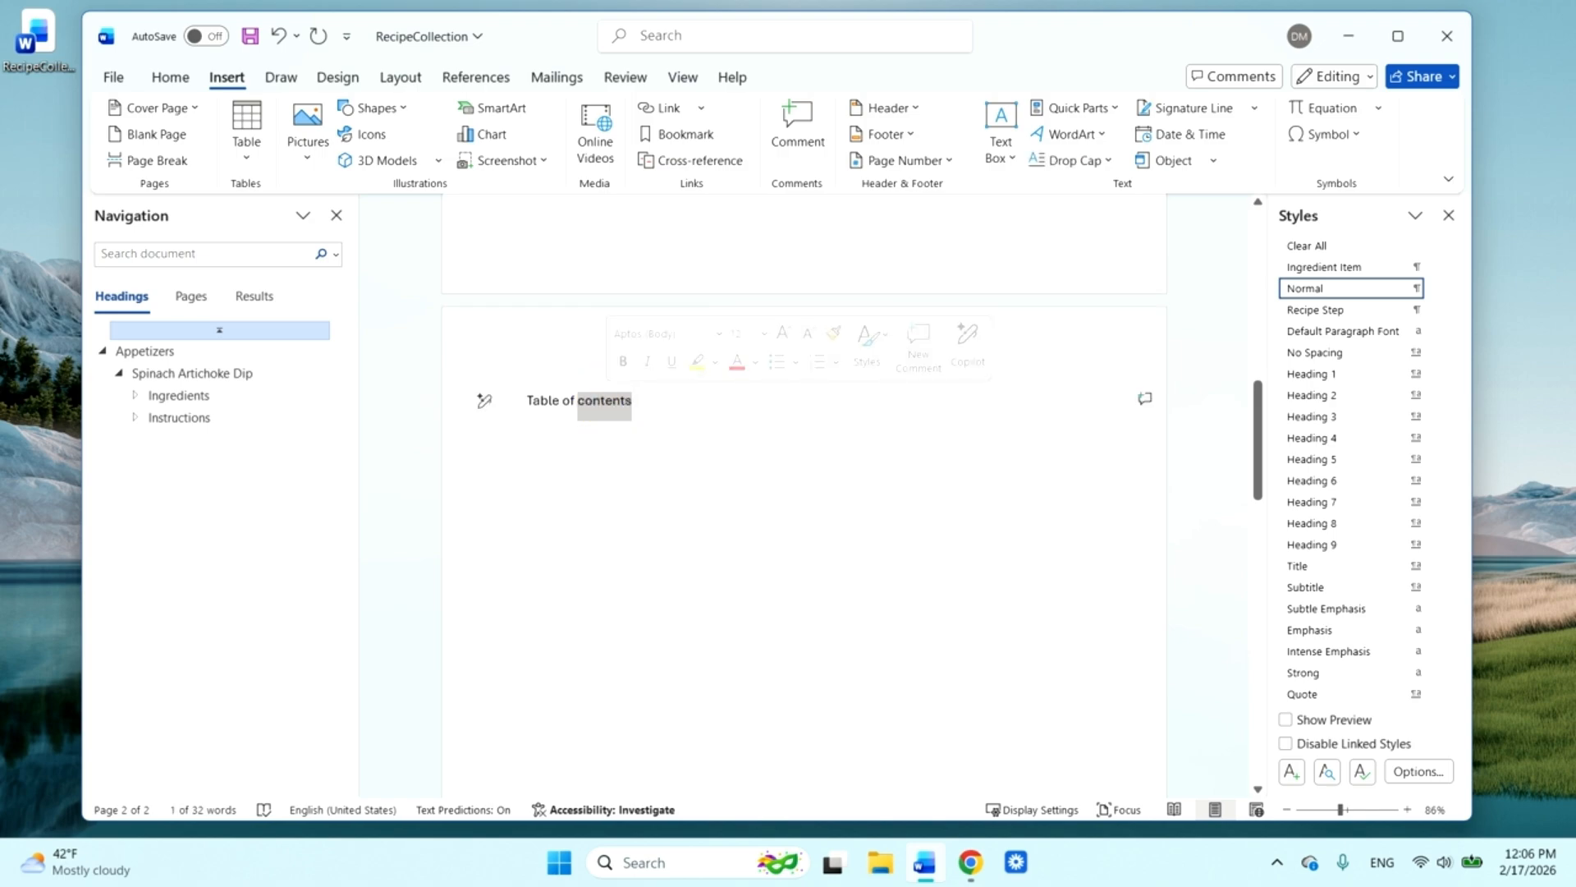
pyautogui.tripleClick(528, 400)
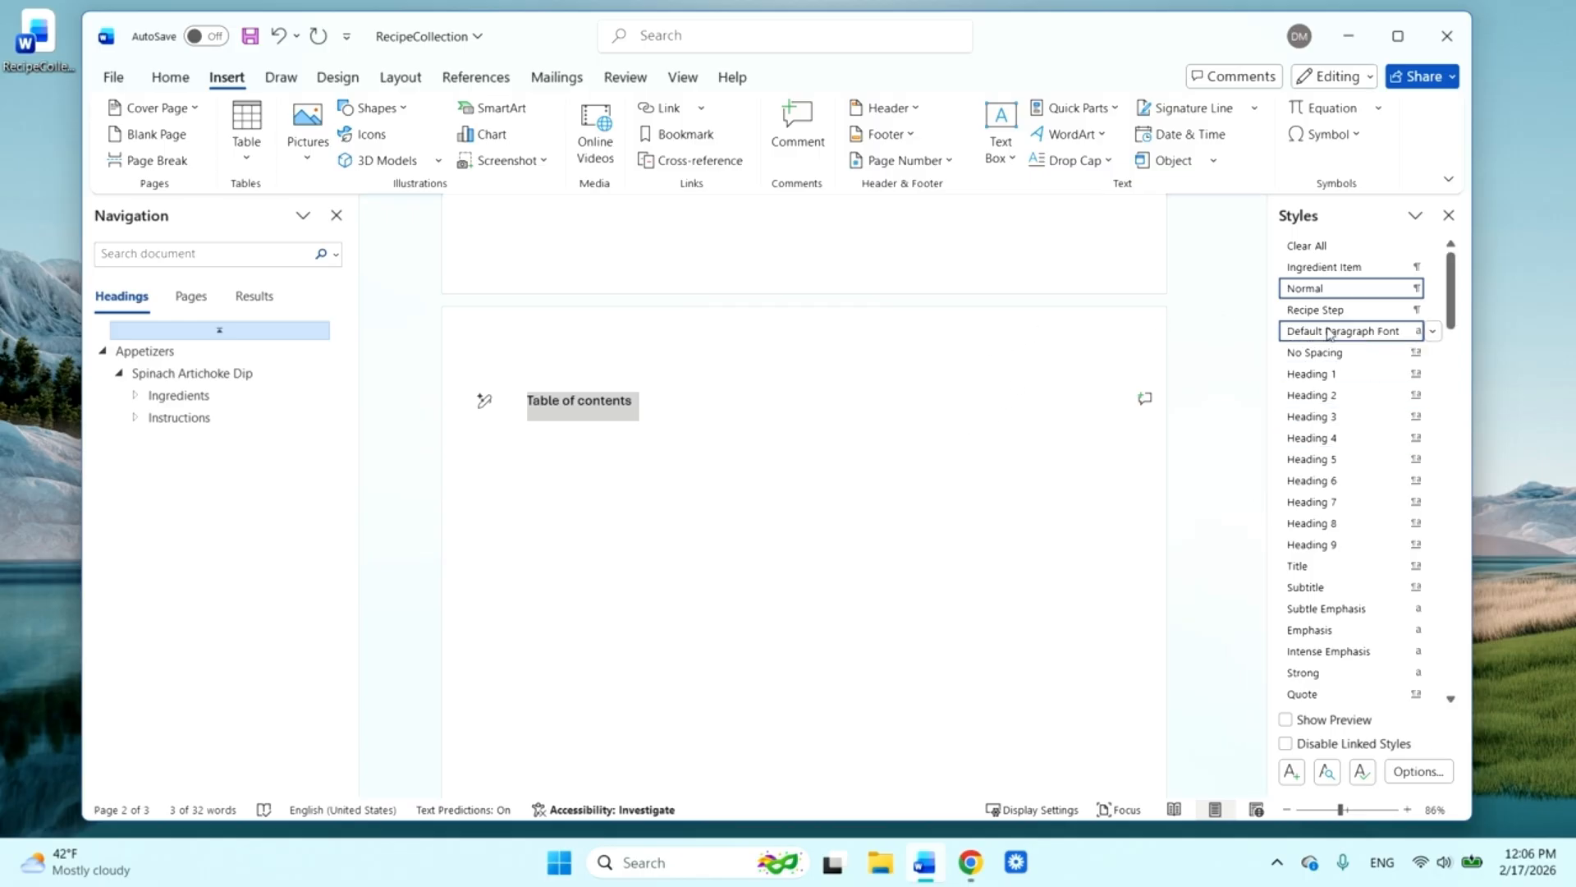
pyautogui.click(1331, 564)
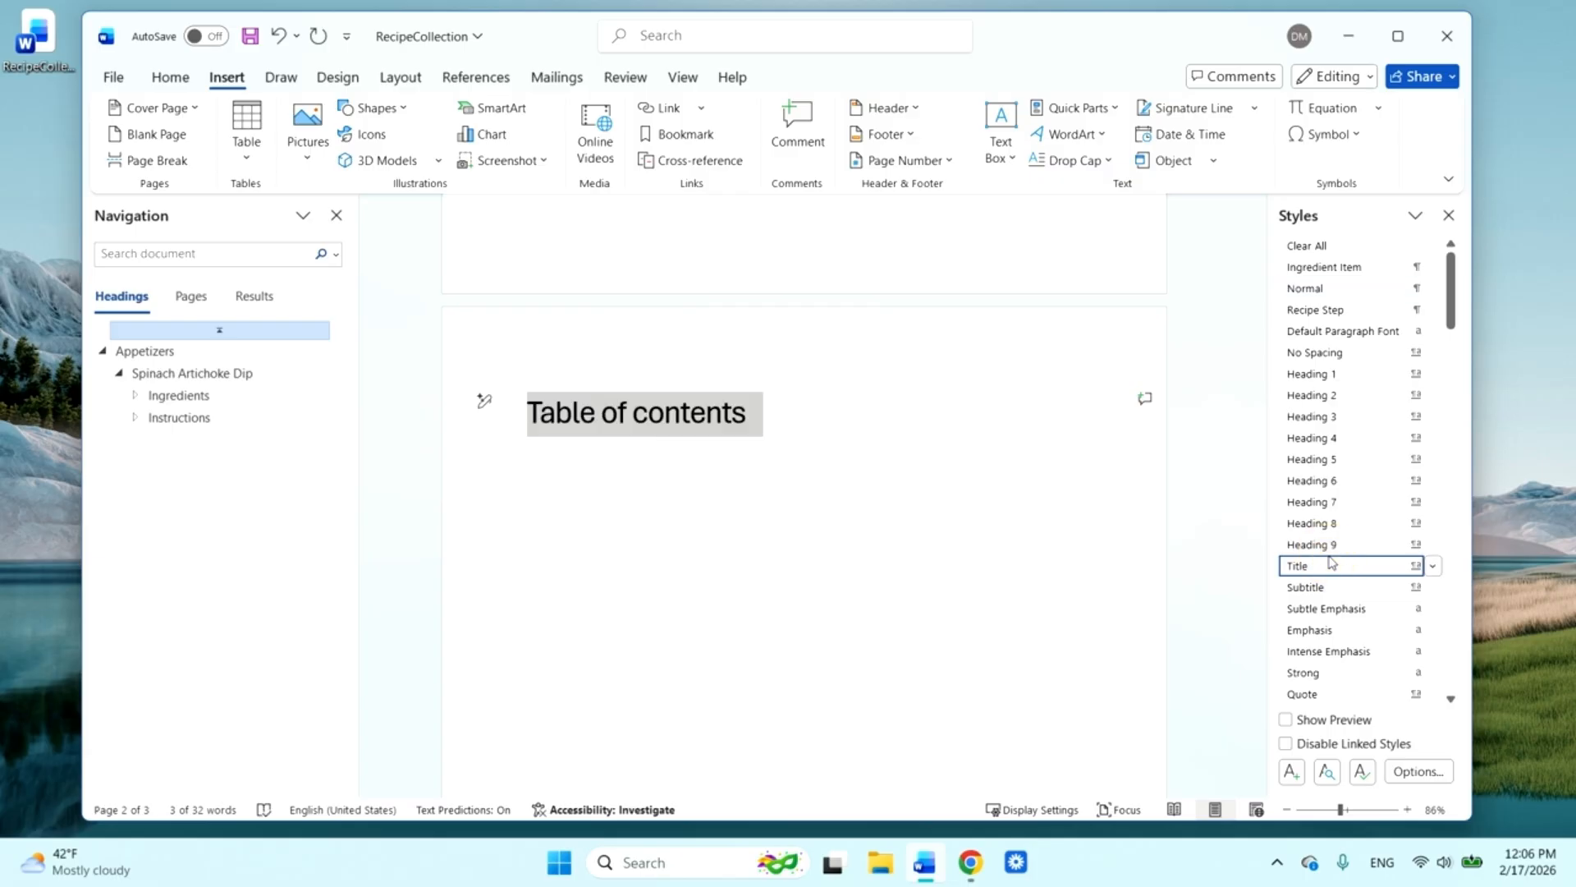
# Add a new line below the title and capitalize its last word so it reads "Table of Contents"
pyautogui.click(939, 409)
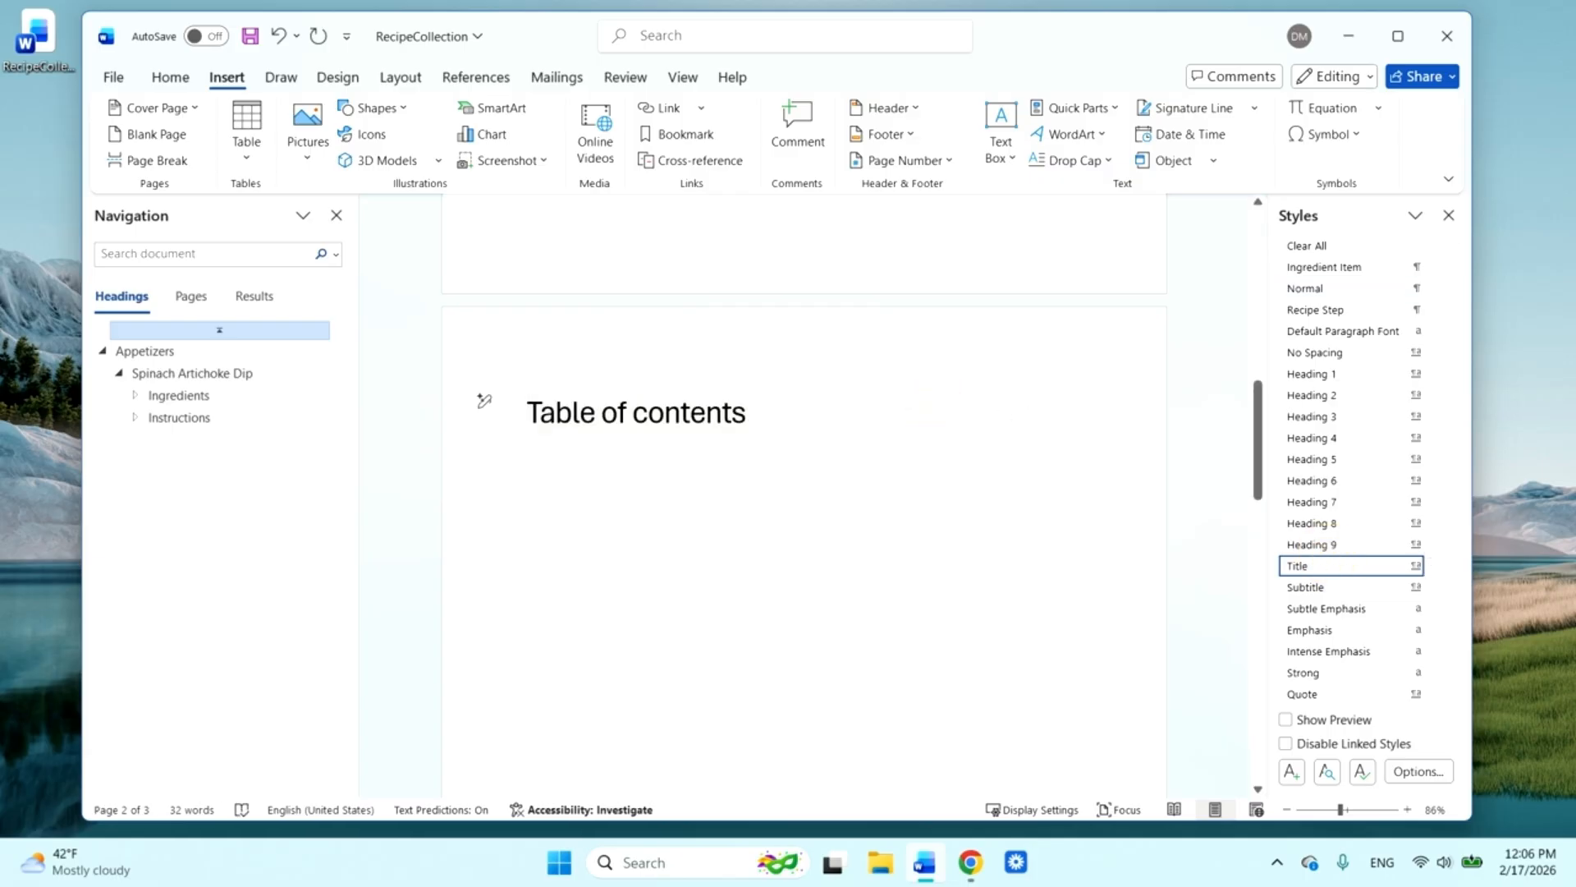
pyautogui.press('Return')
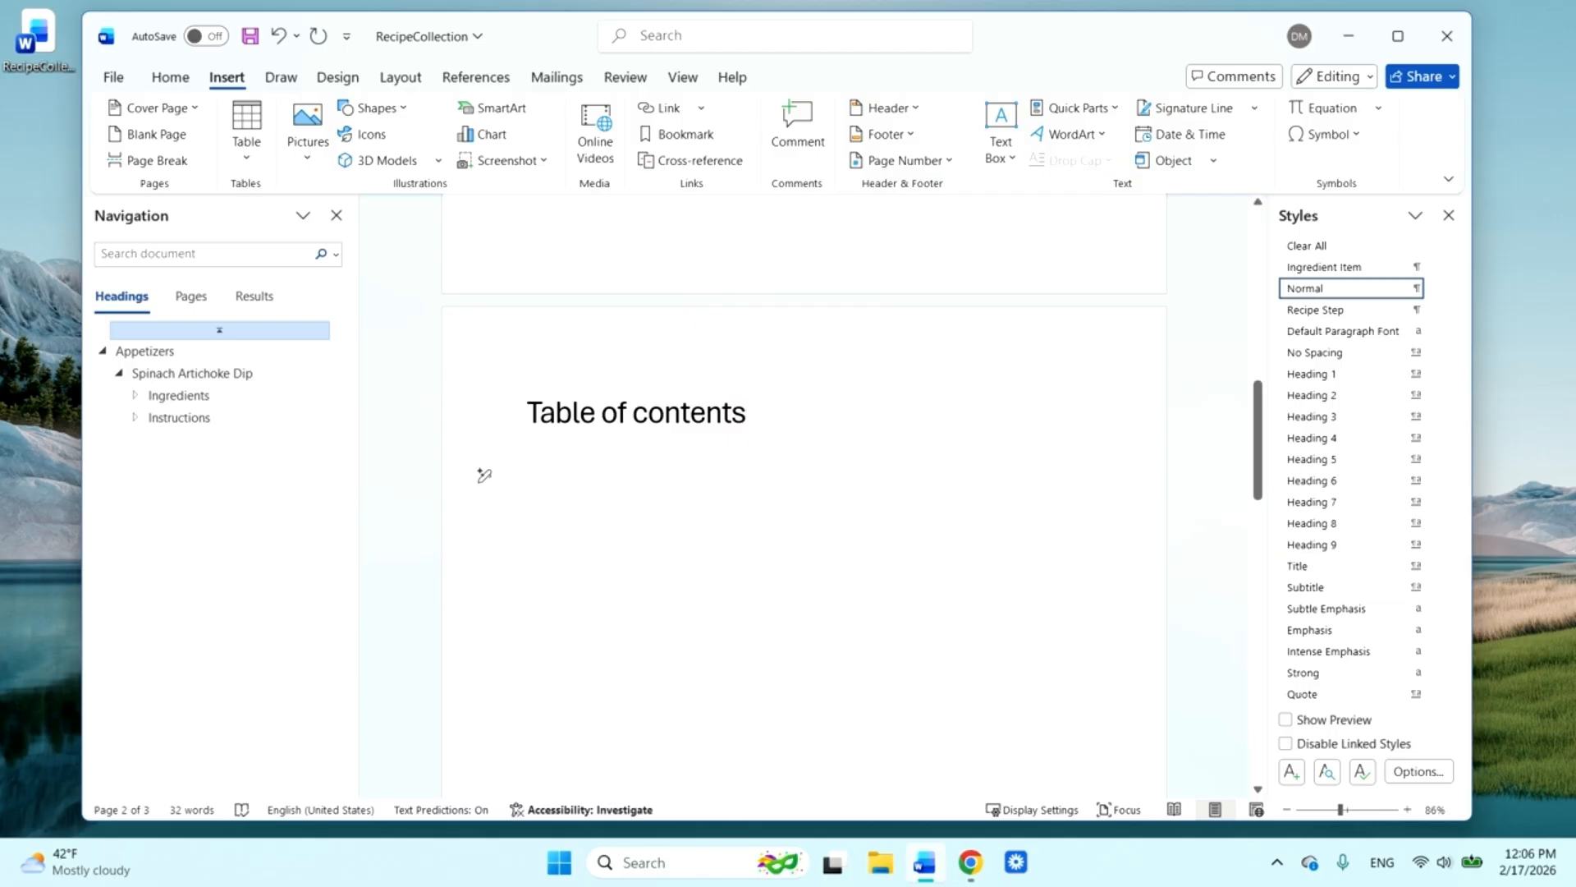
pyautogui.click(646, 410)
pyautogui.press('BackSpace')
pyautogui.write('C')
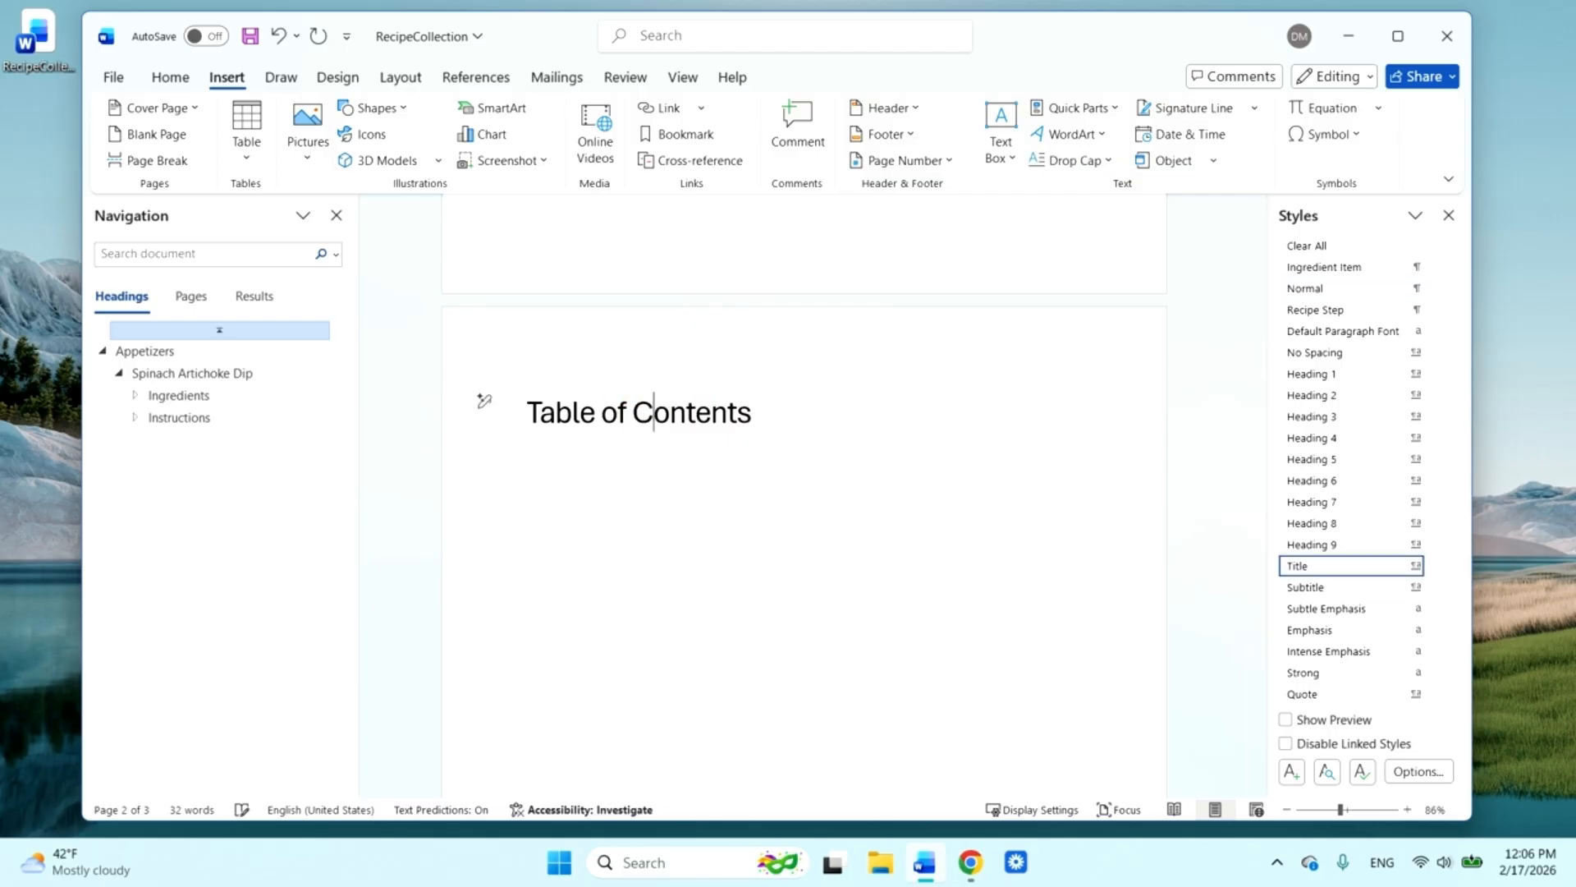
# Insert the built-in Automatic Table 2 table of contents below the title
pyautogui.click(606, 517)
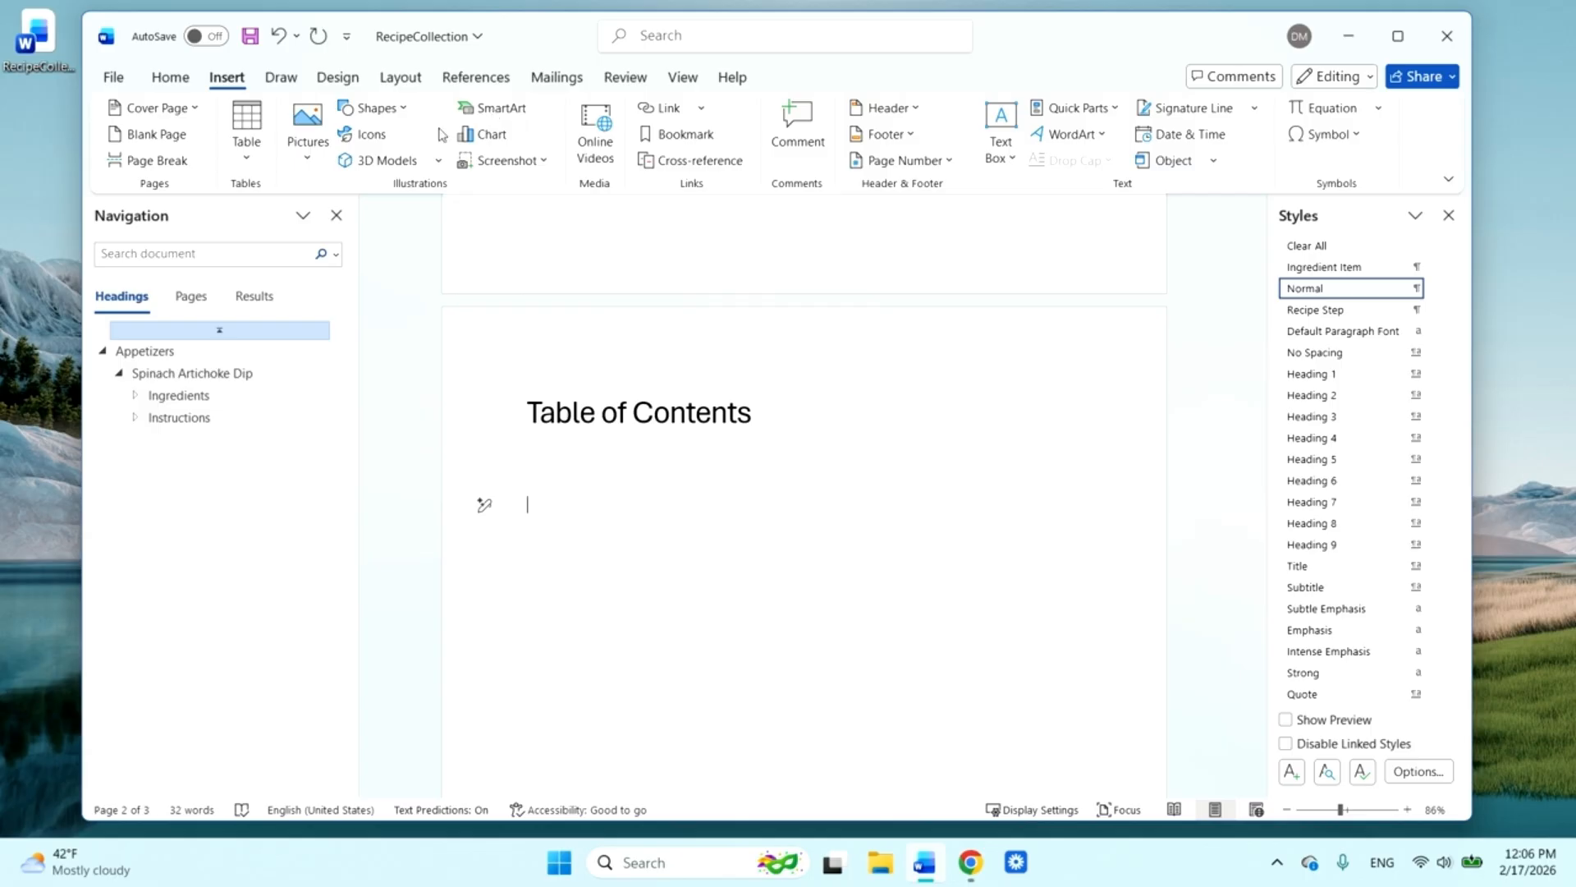
pyautogui.click(464, 79)
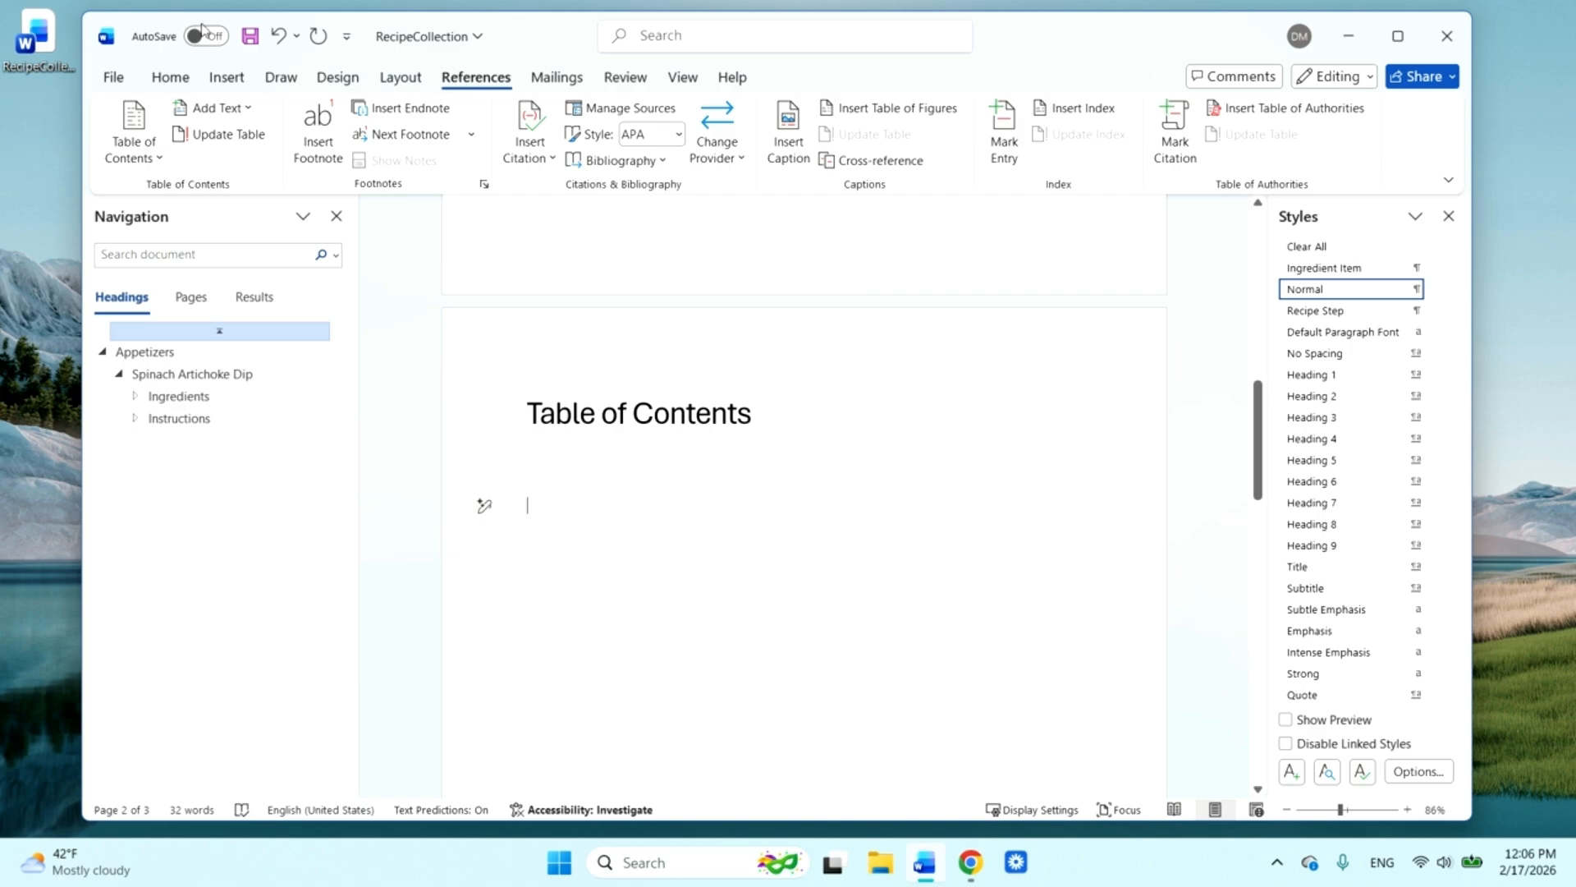
pyautogui.click(131, 120)
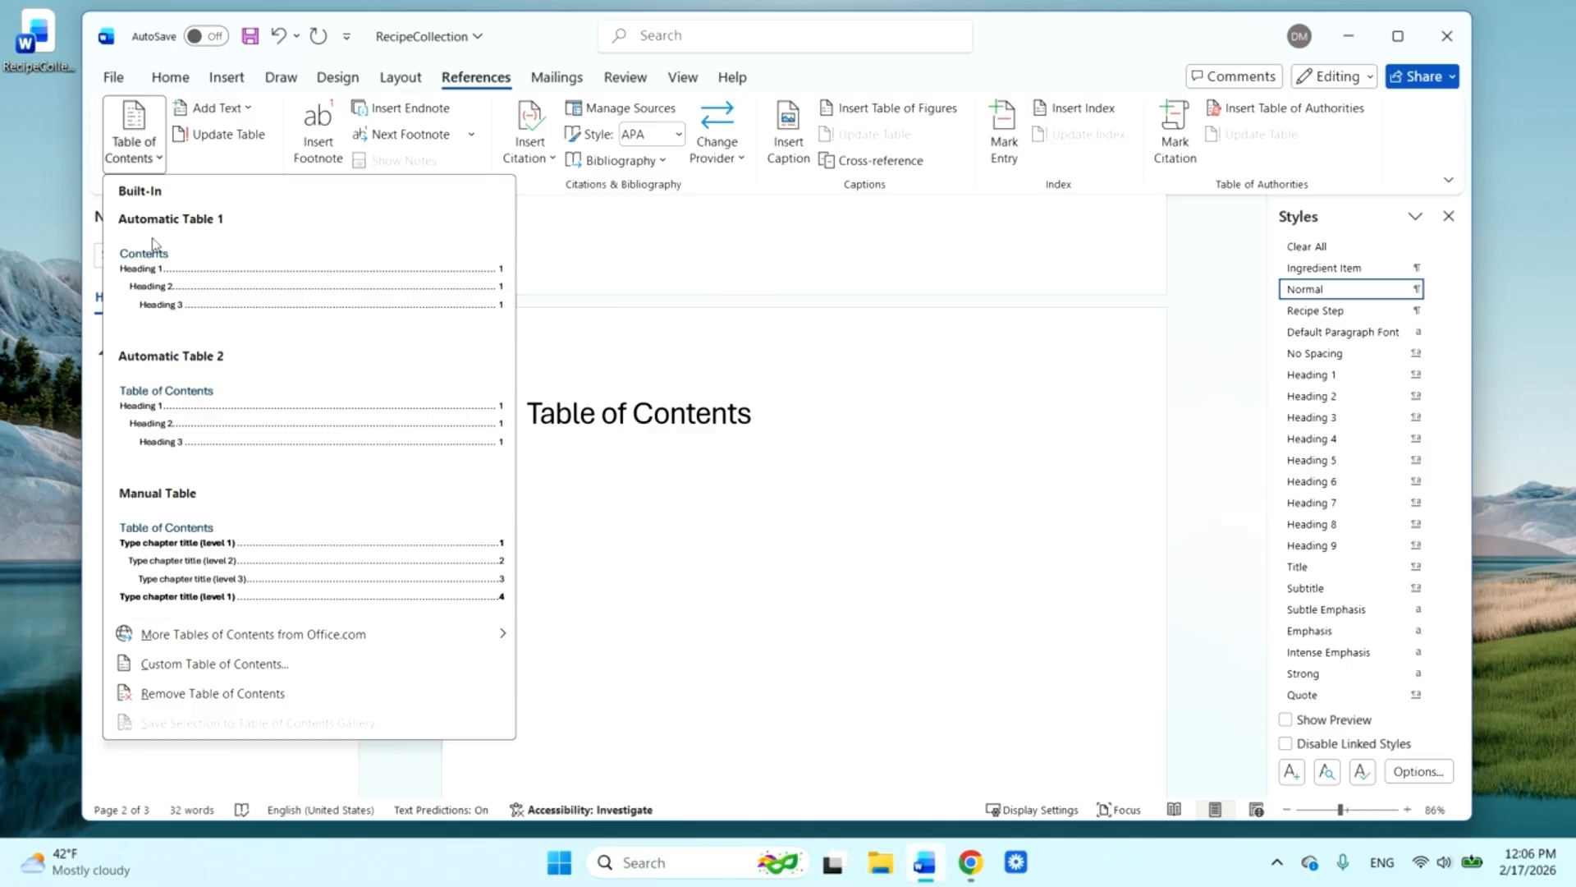
pyautogui.click(178, 364)
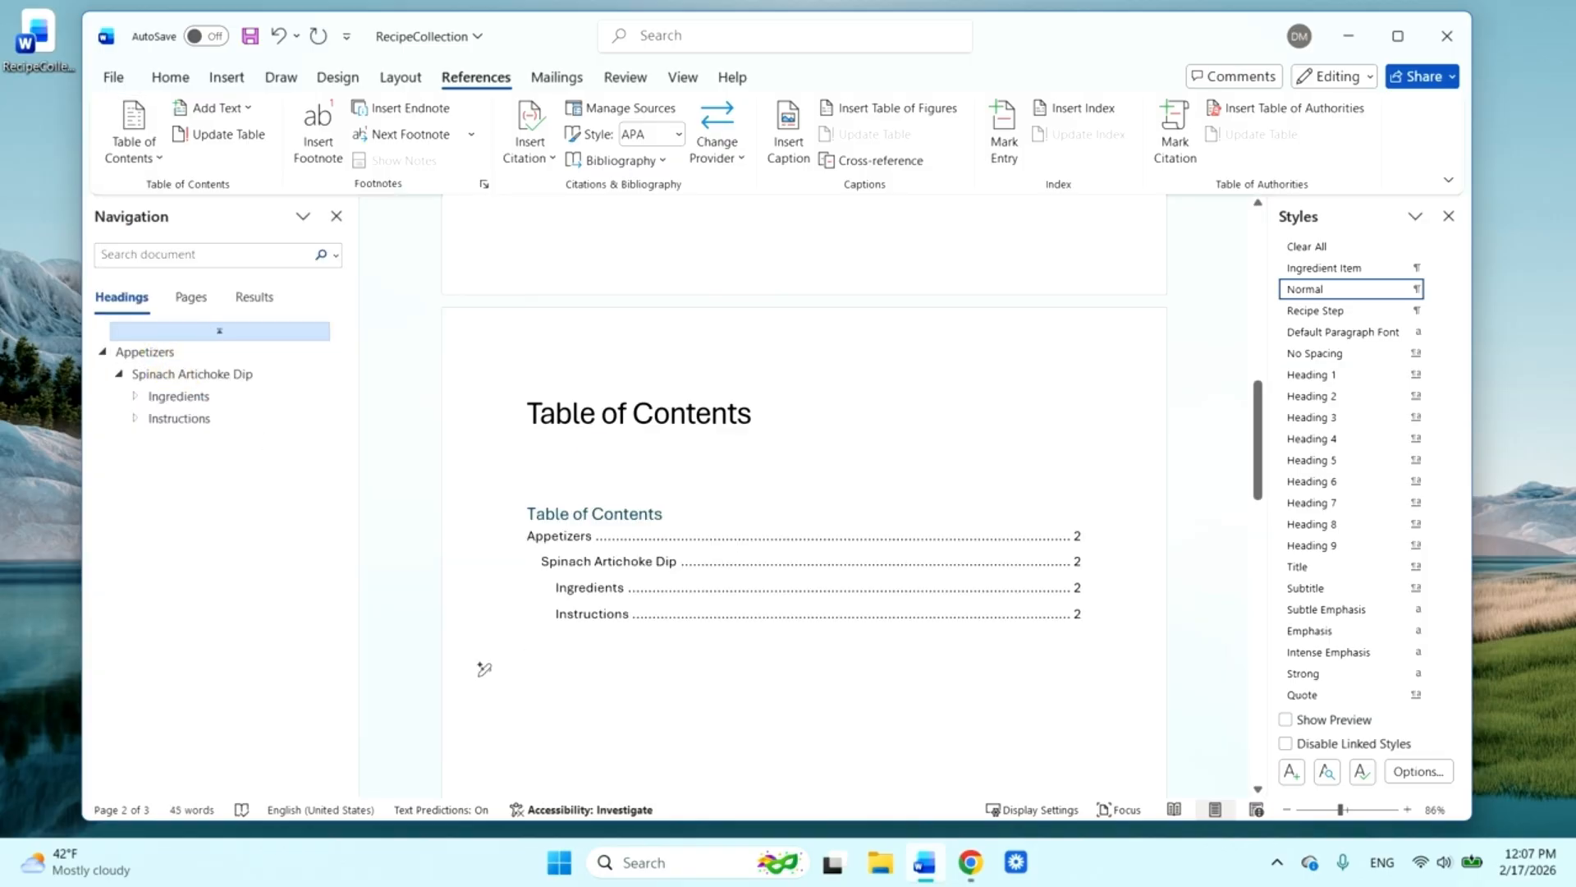
# Delete the manually entered "Table of Contents" title and the empty lines above the automatic table
pyautogui.click(603, 451)
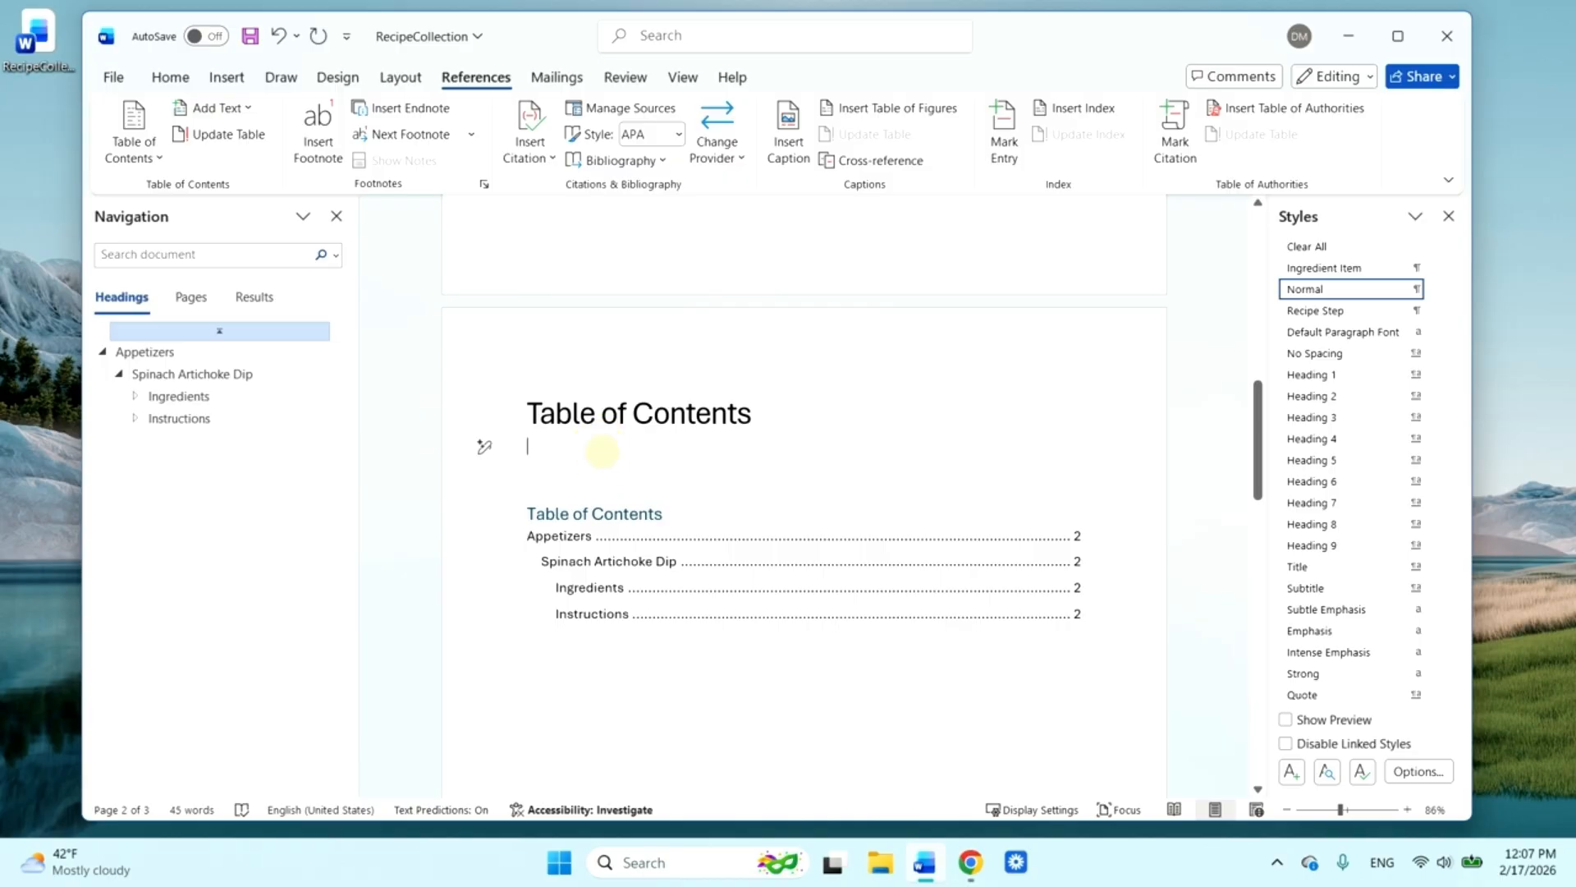
pyautogui.click(517, 410)
pyautogui.press('Delete')
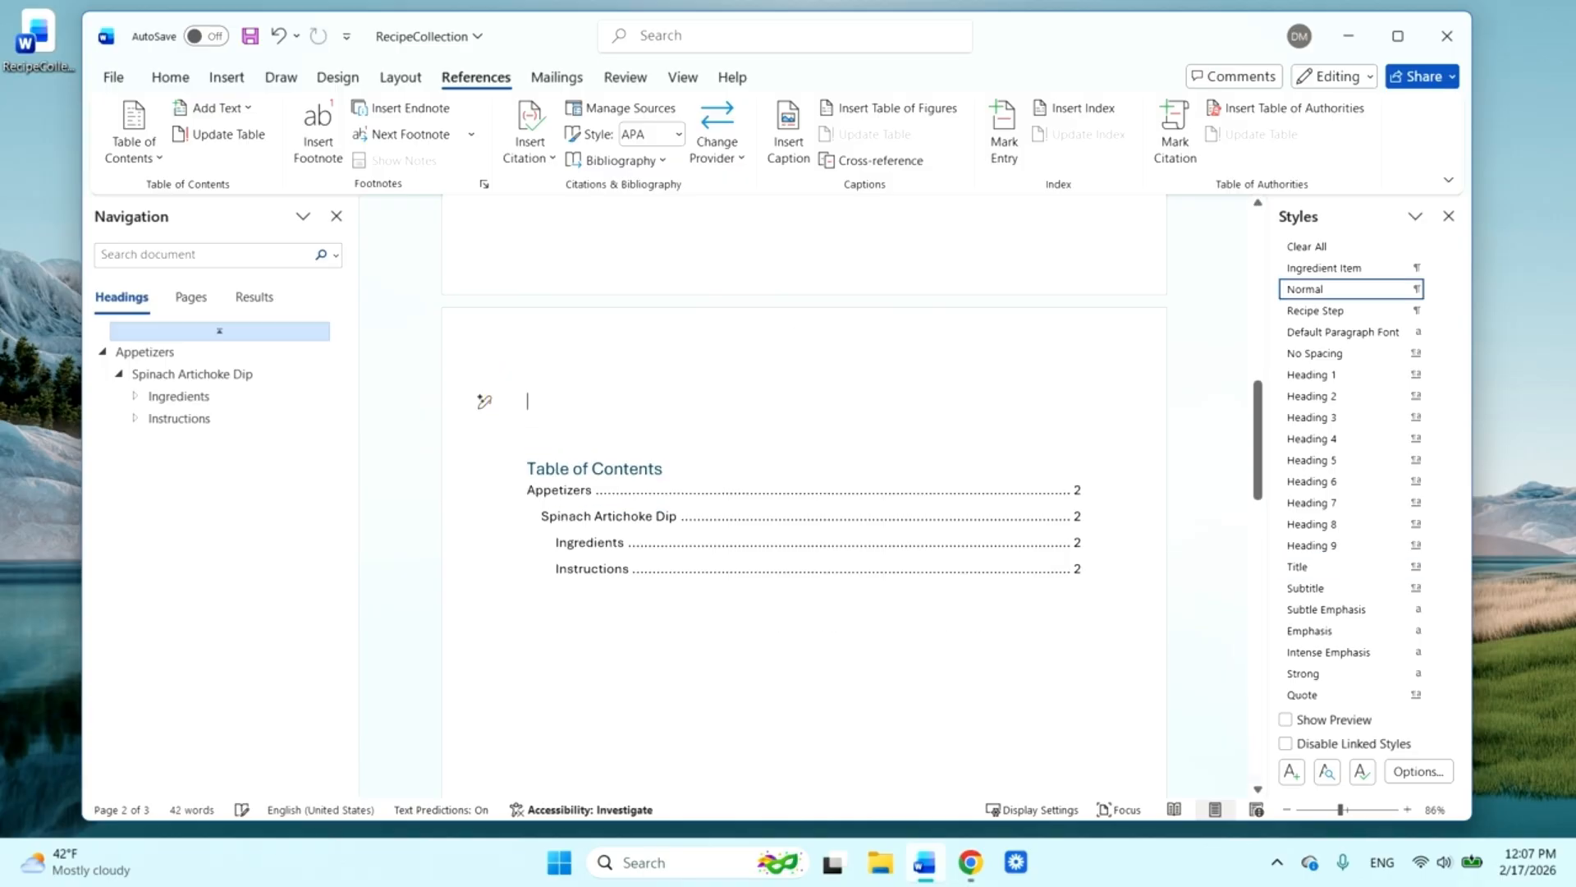
pyautogui.press('Delete')
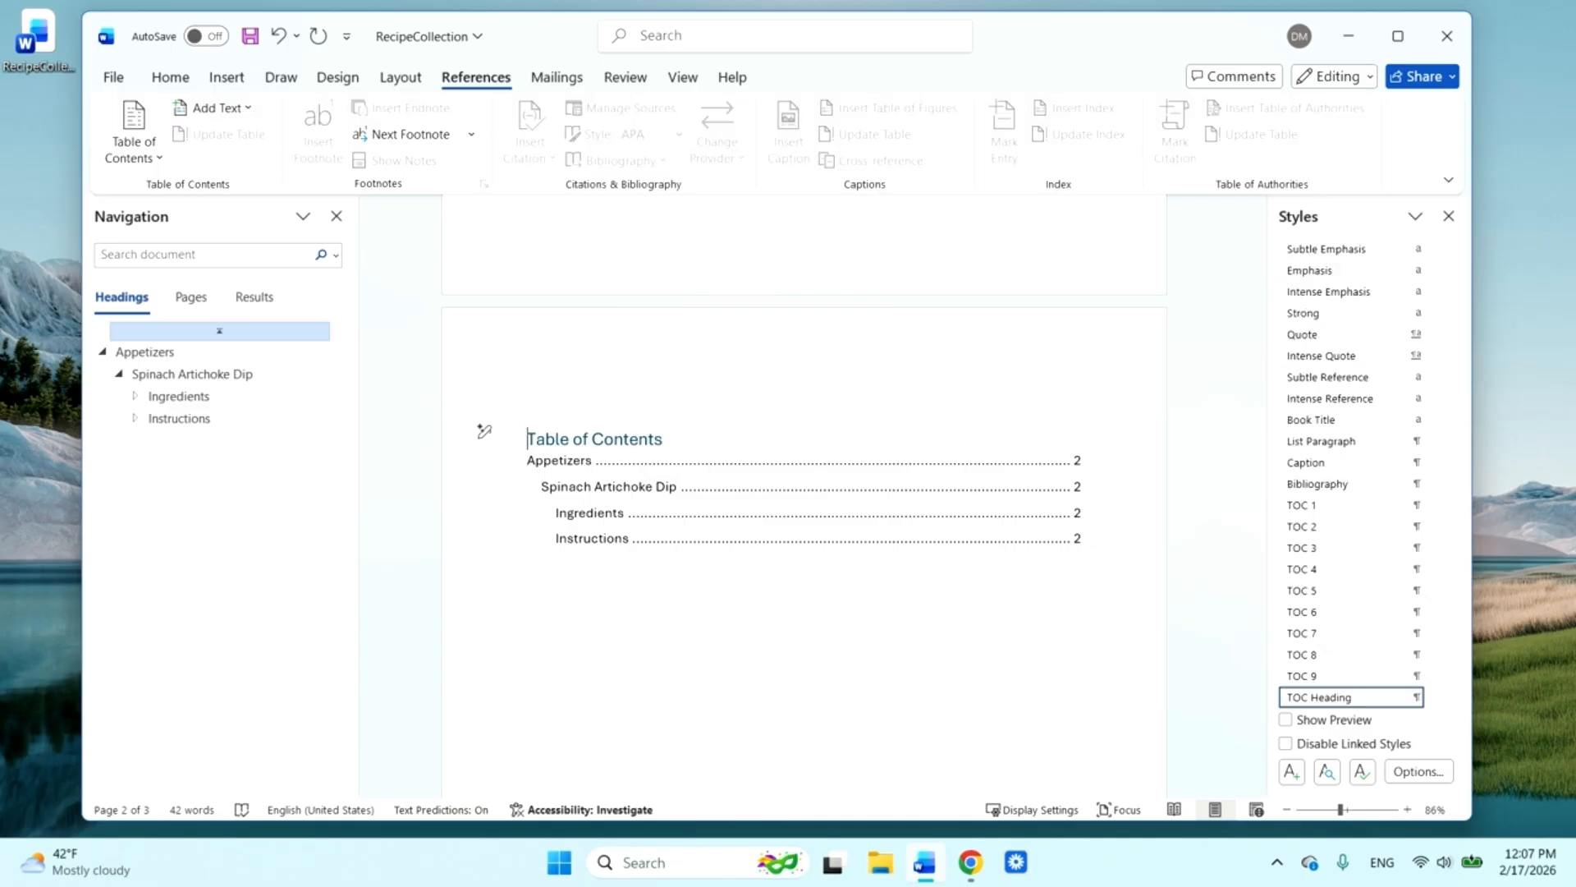
pyautogui.press('BackSpace')
pyautogui.press('BackSpace')
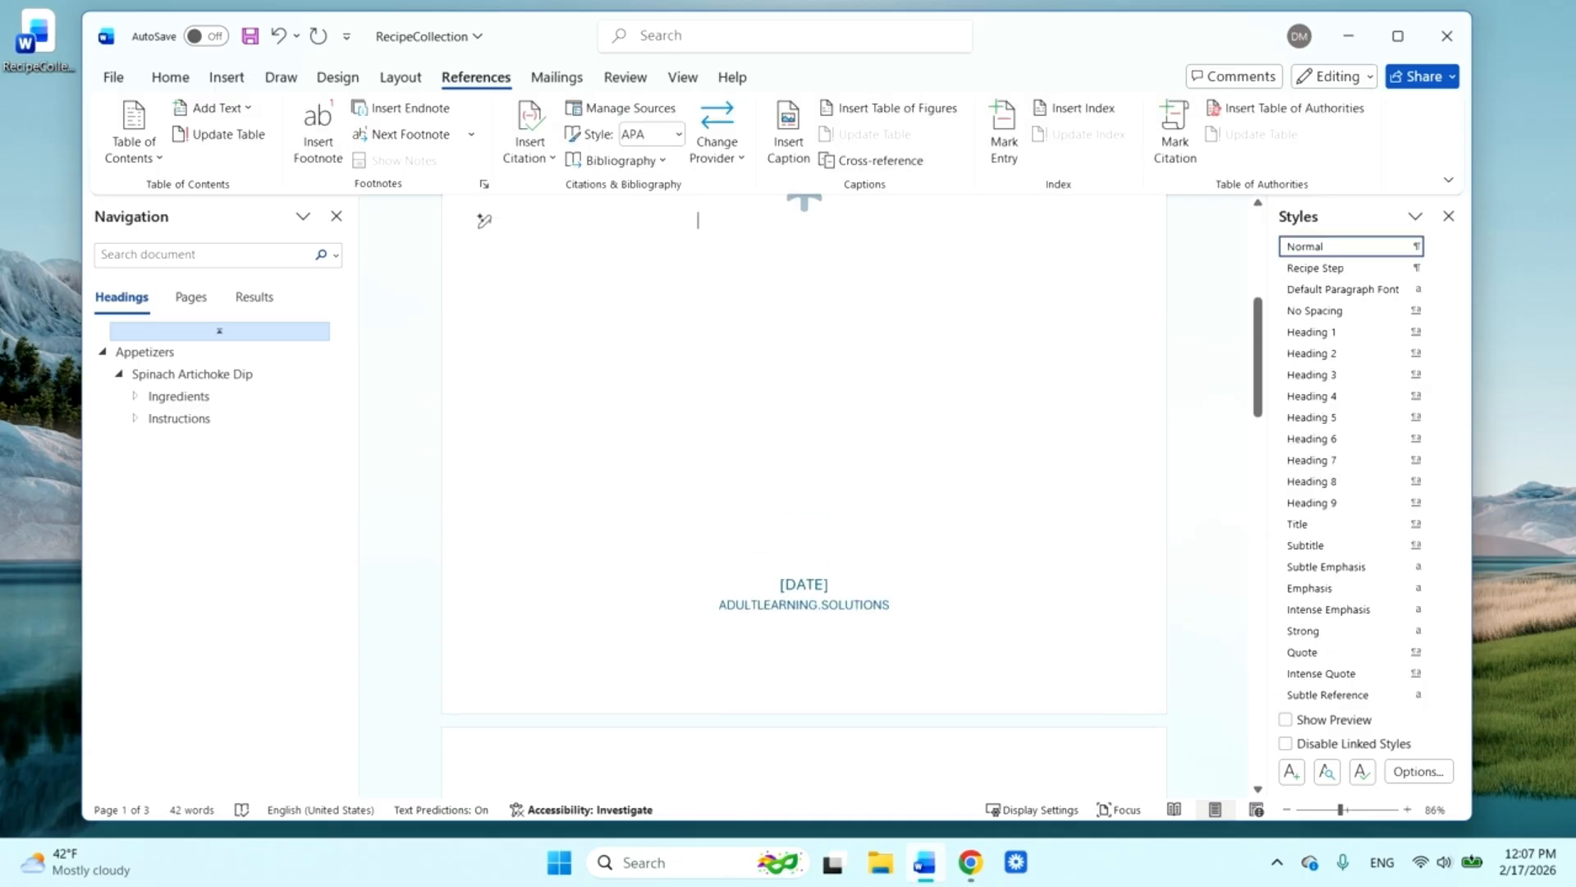
pyautogui.click(484, 754)
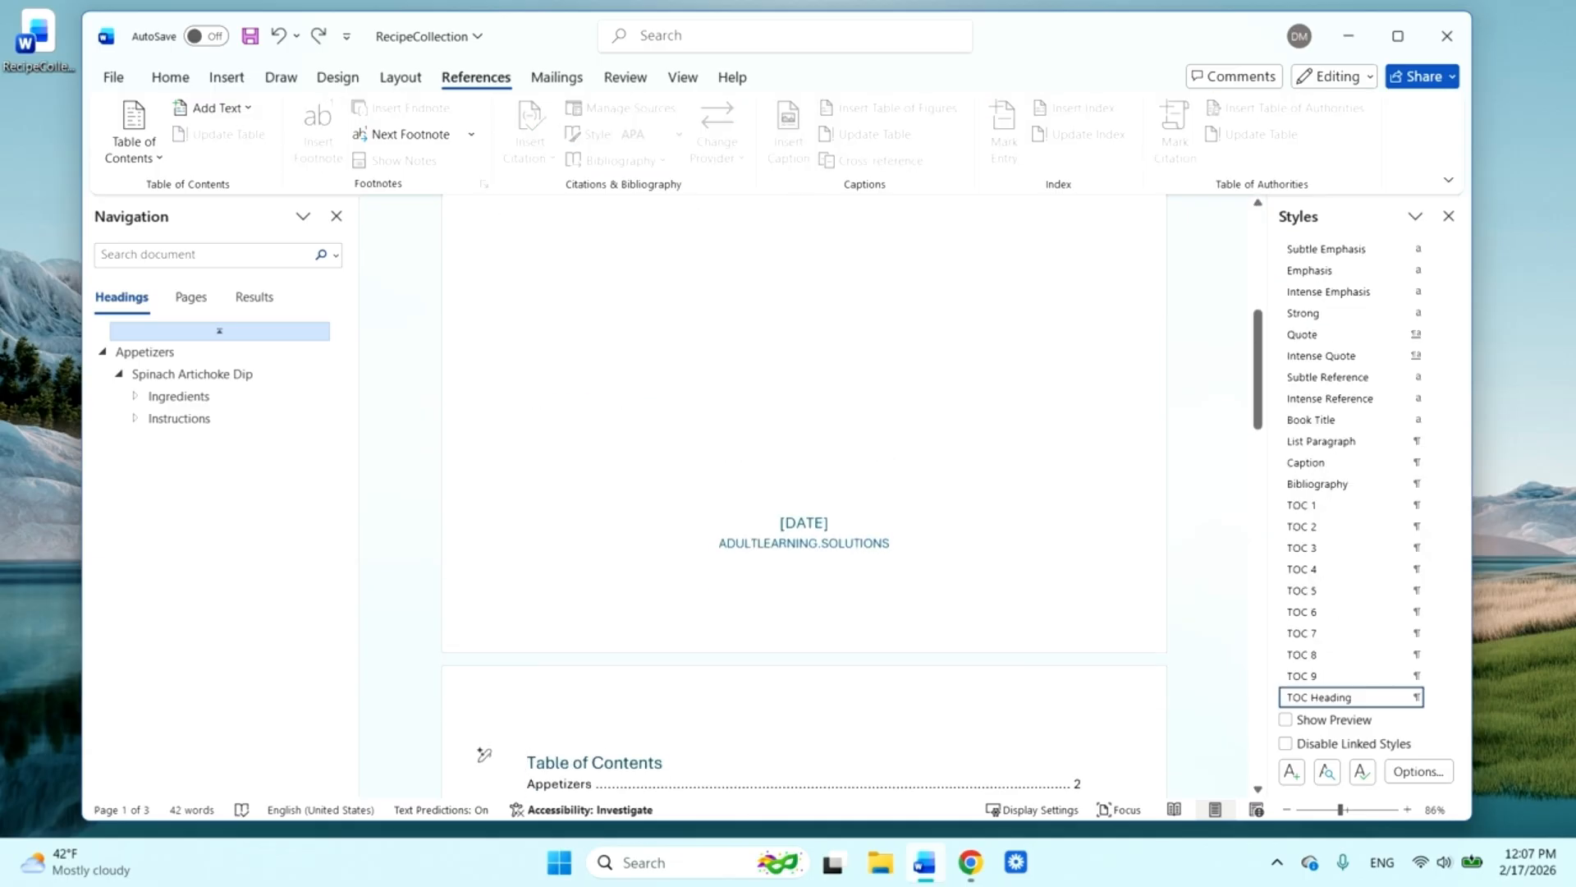
# Customize the table of contents to show 2 heading levels and replace the existing table
pyautogui.scroll(-6, 804, 493)
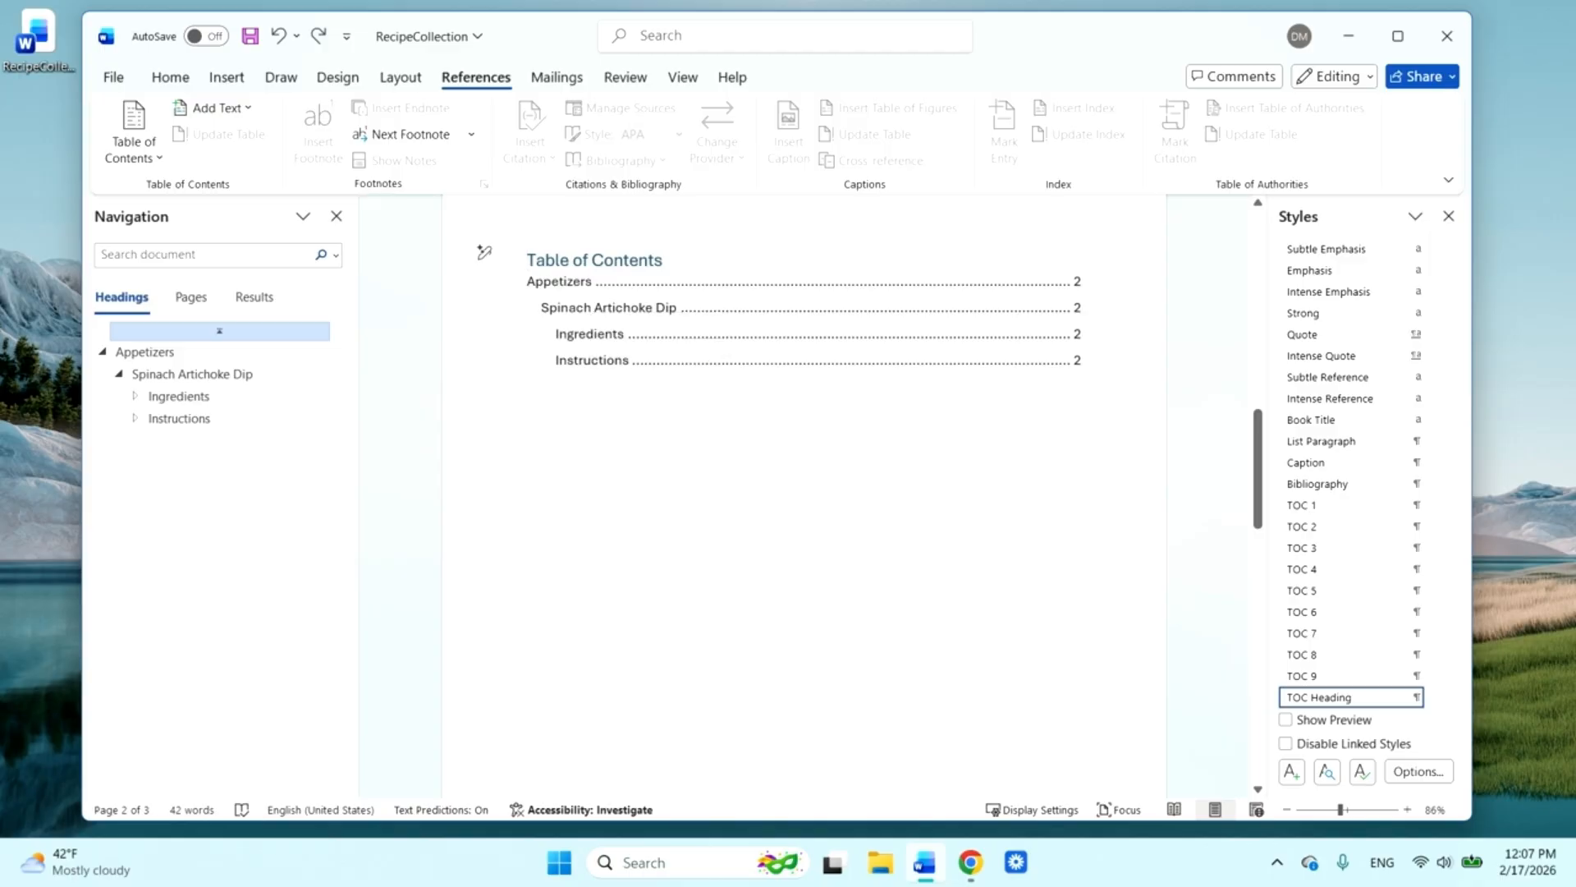
pyautogui.click(161, 166)
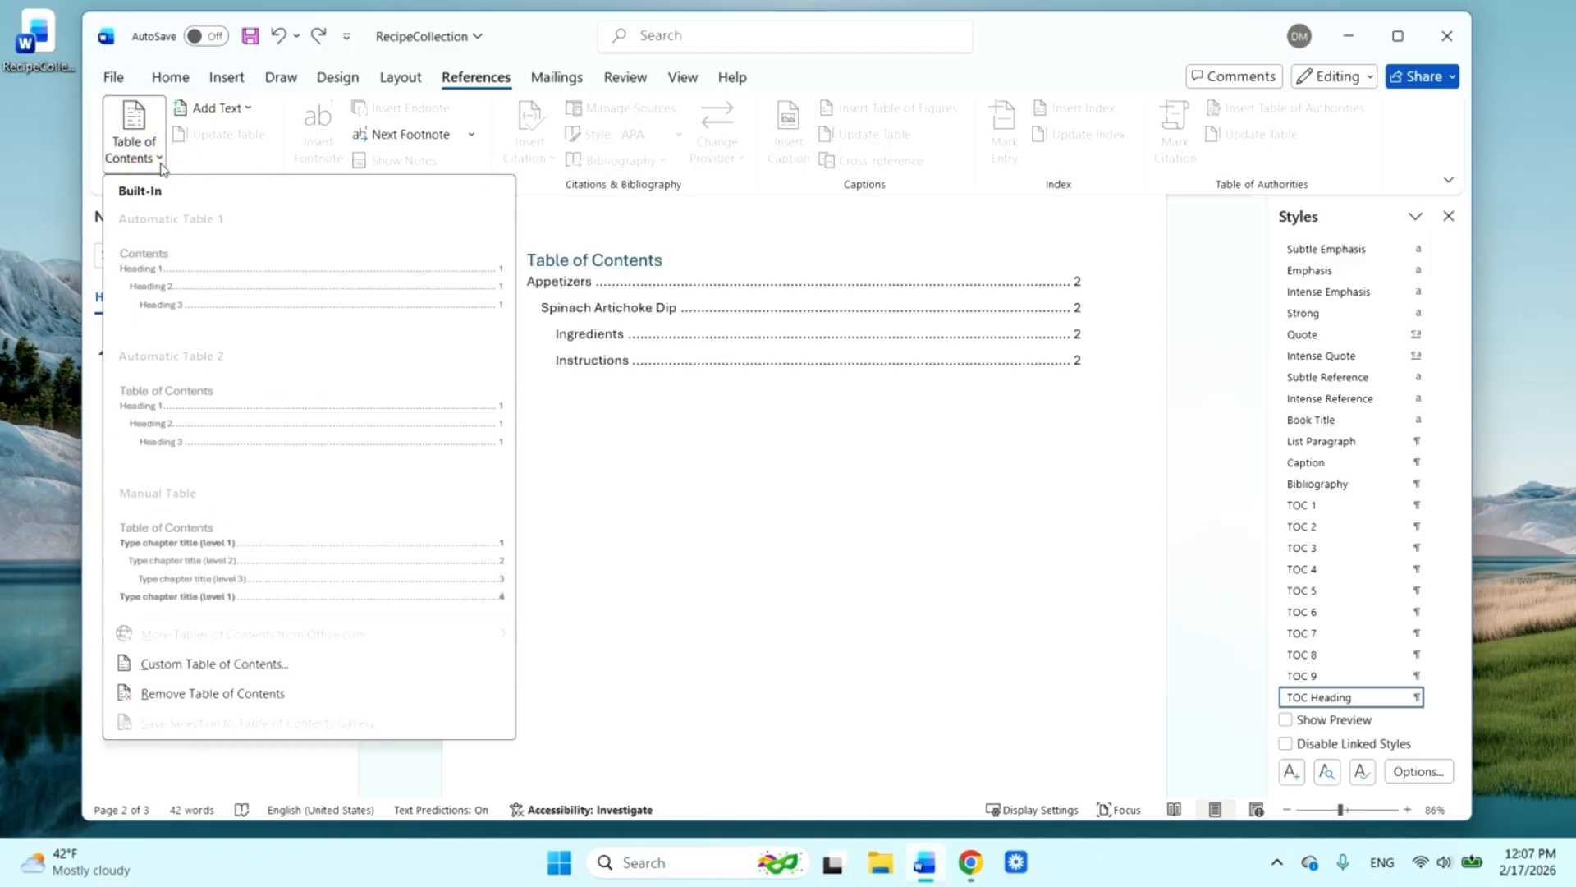
pyautogui.click(251, 670)
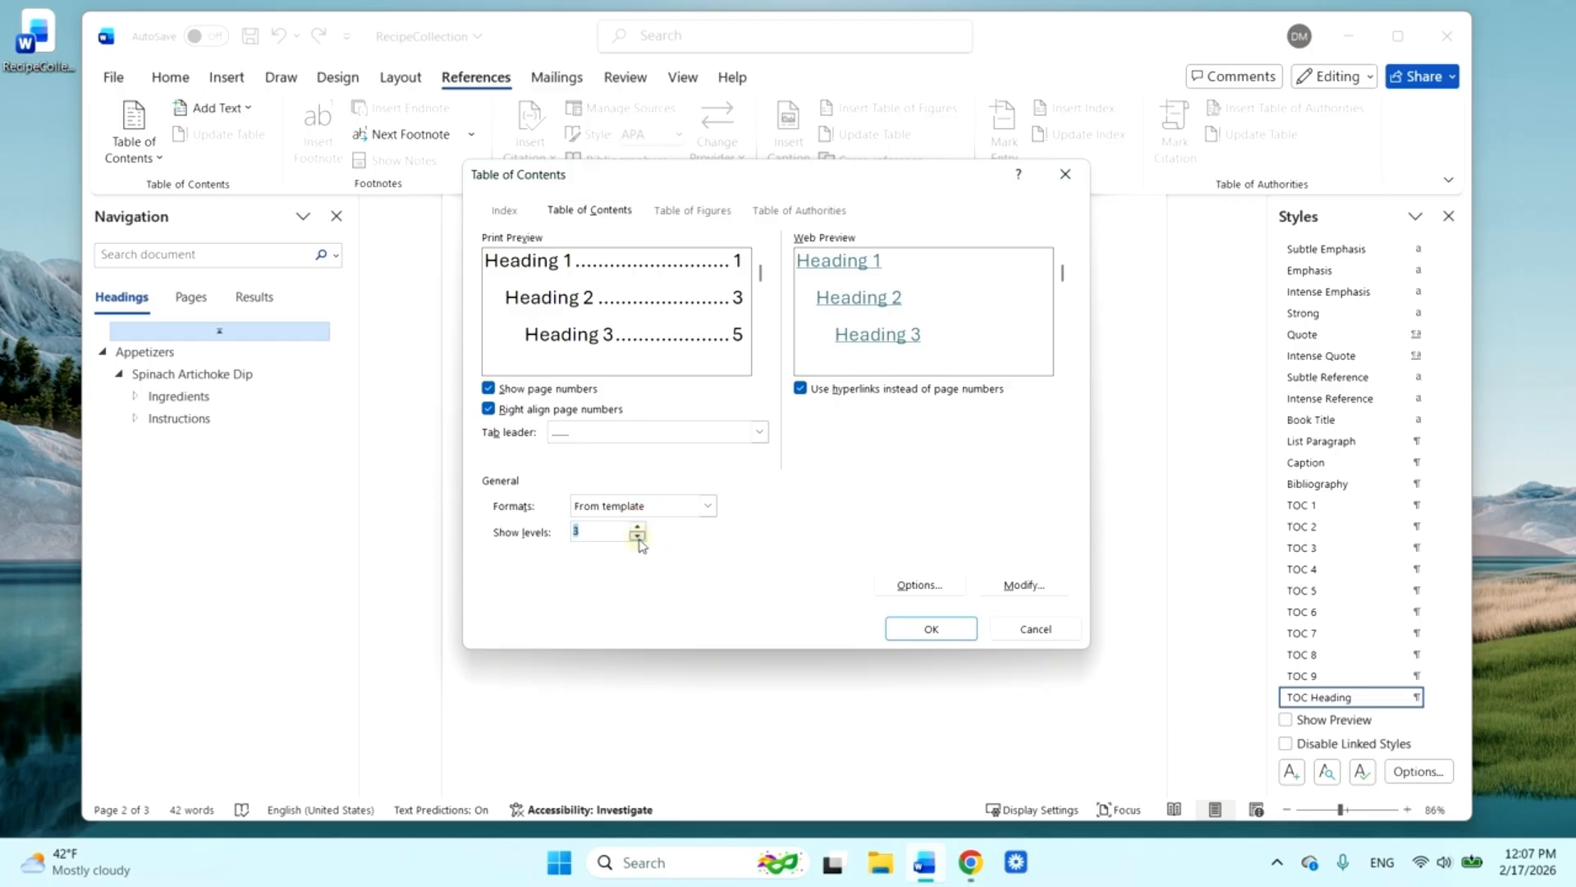
pyautogui.click(638, 537)
pyautogui.click(955, 629)
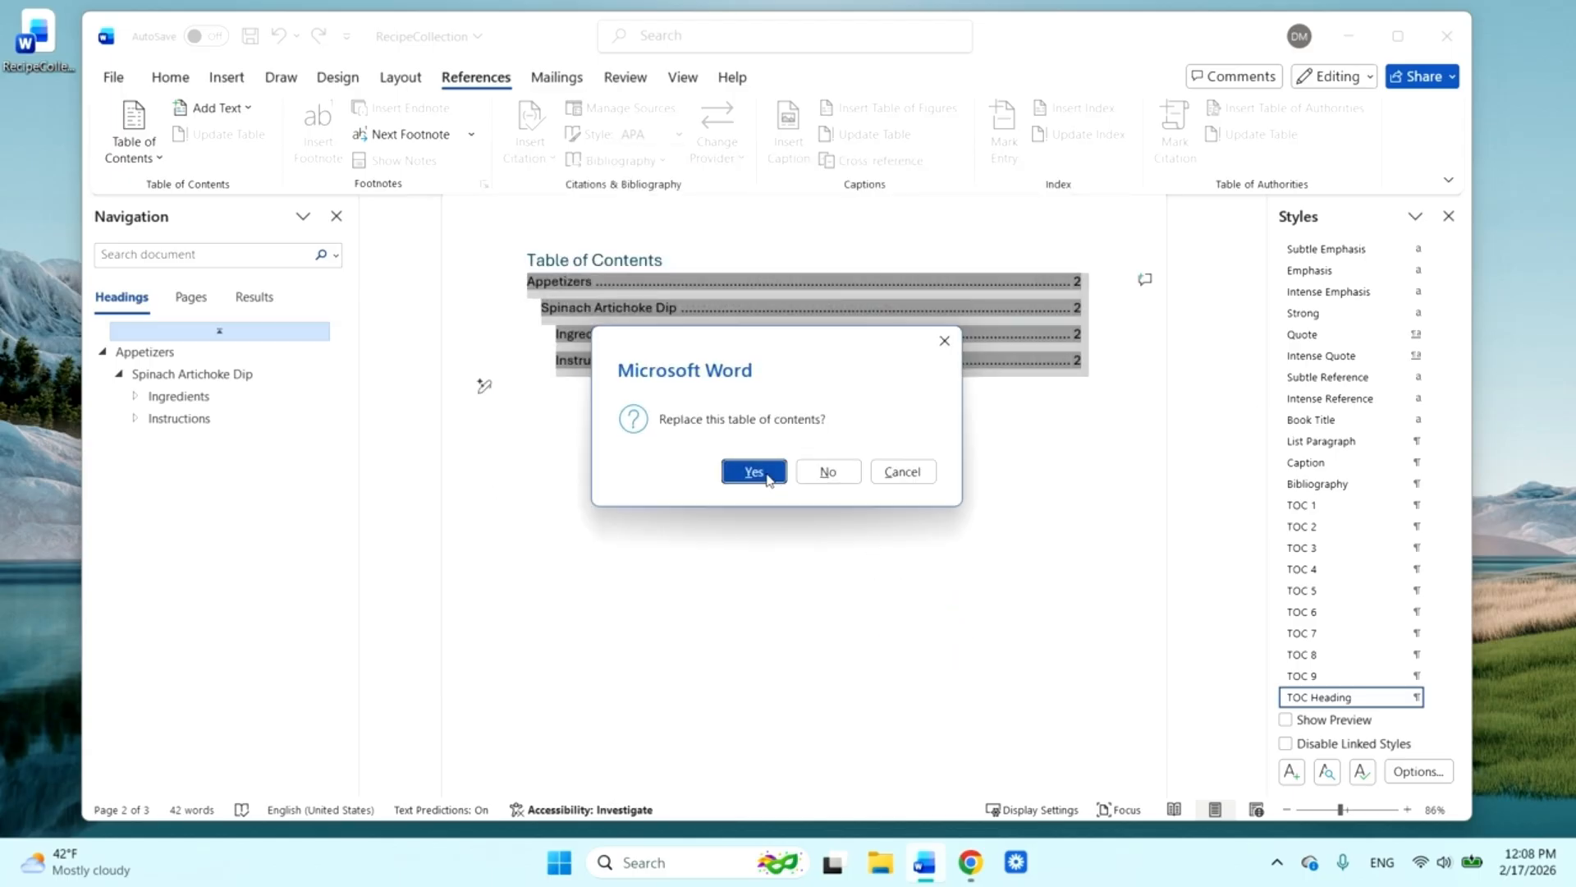
pyautogui.click(766, 477)
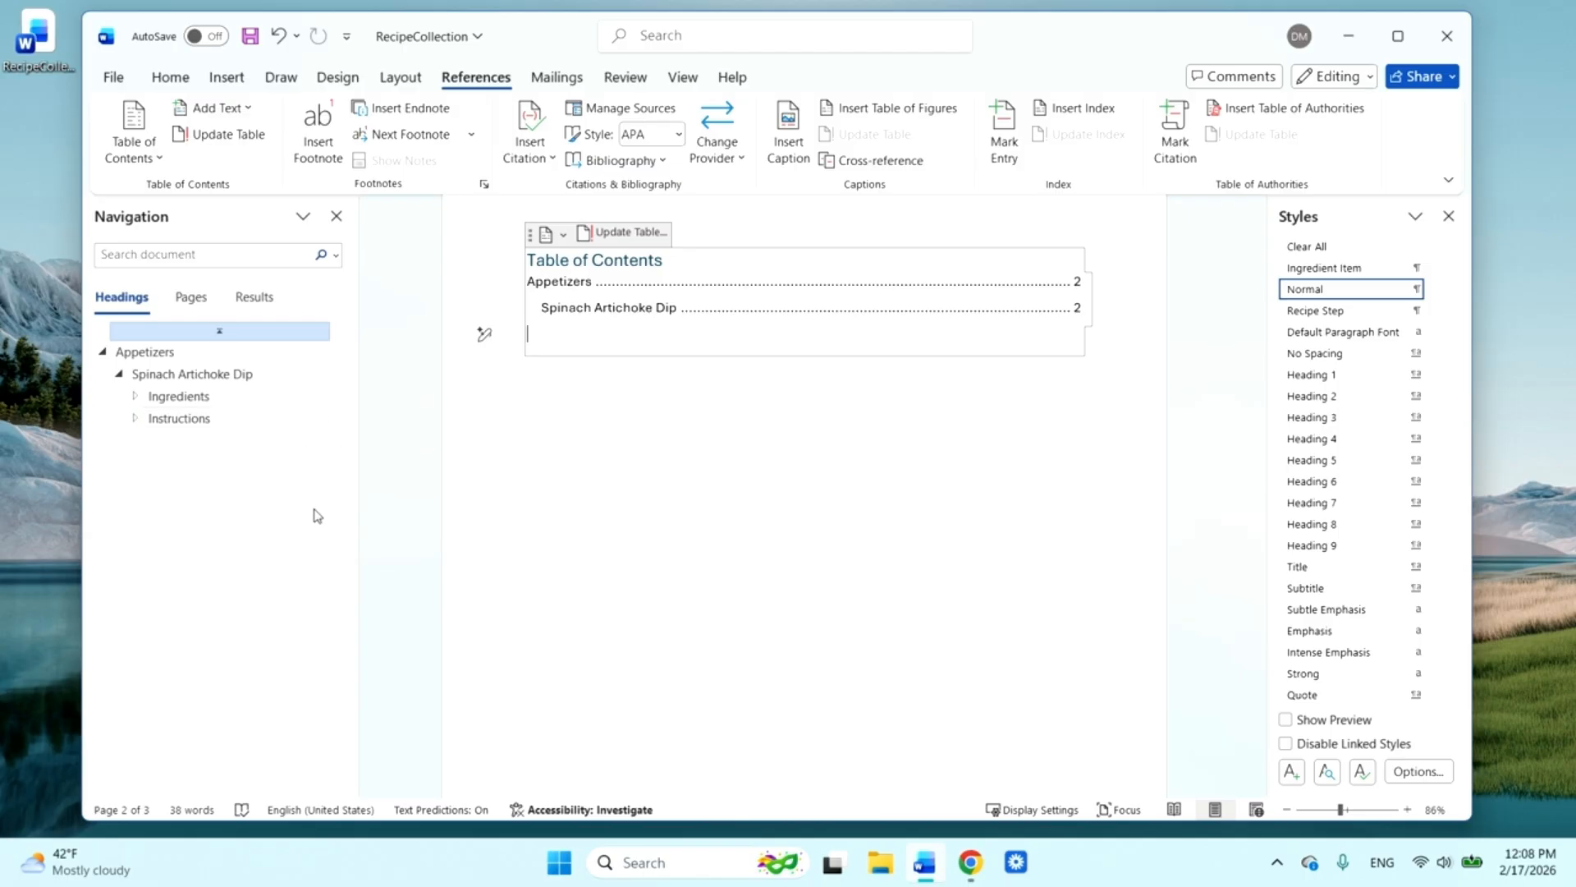
# Extend the "Appetizers" heading on the recipe page so it reads "Appetizers & Snacks"
pyautogui.scroll(-8, 804, 495)
pyautogui.scroll(-3, 665, 533)
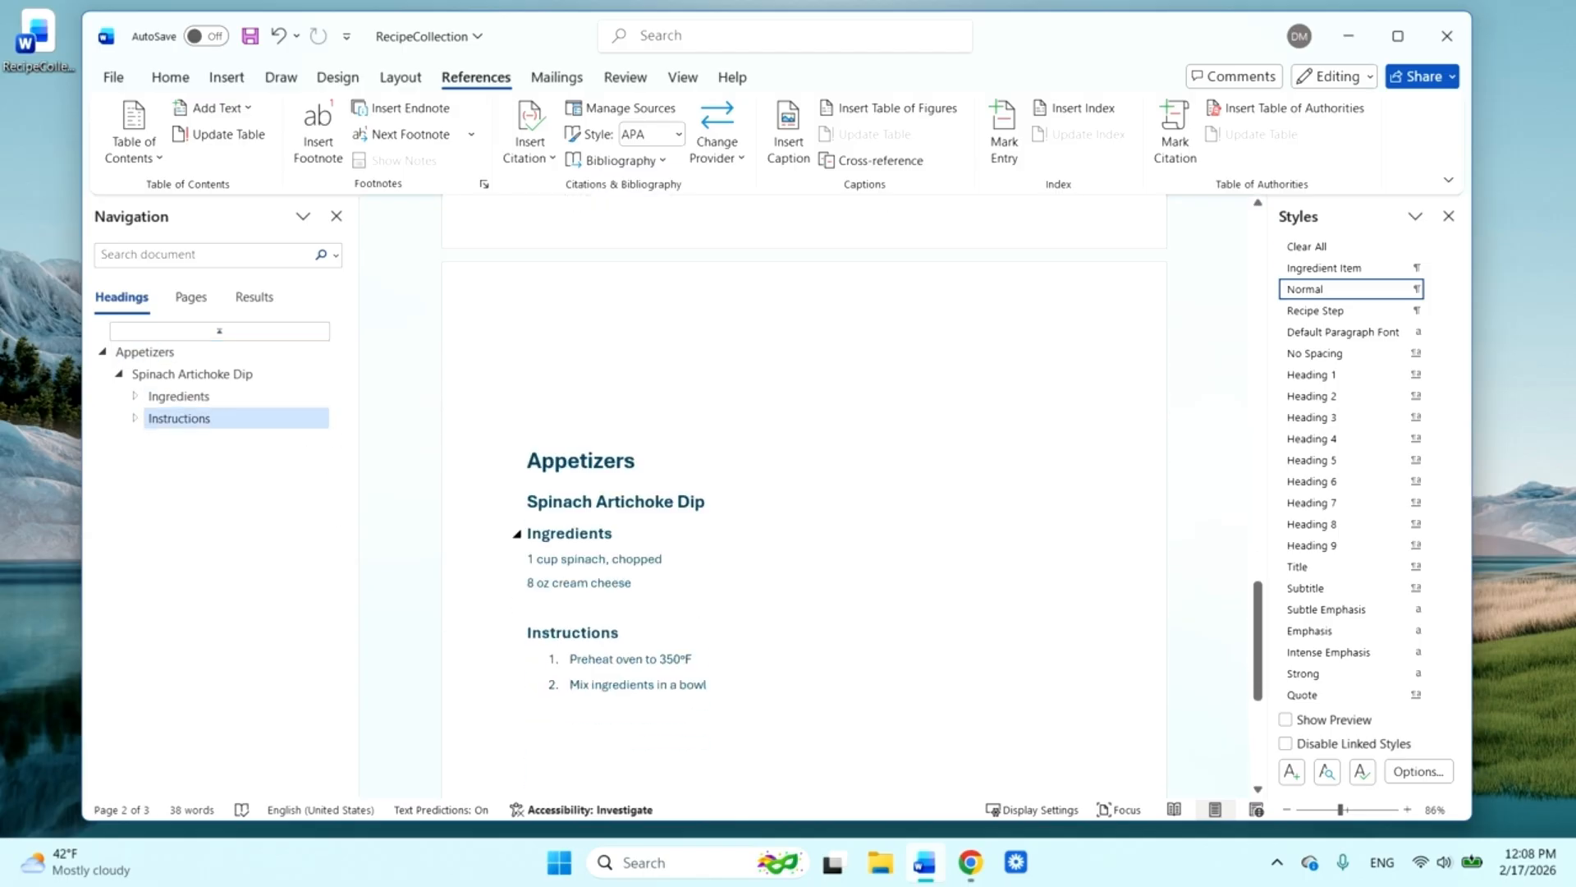
pyautogui.click(665, 442)
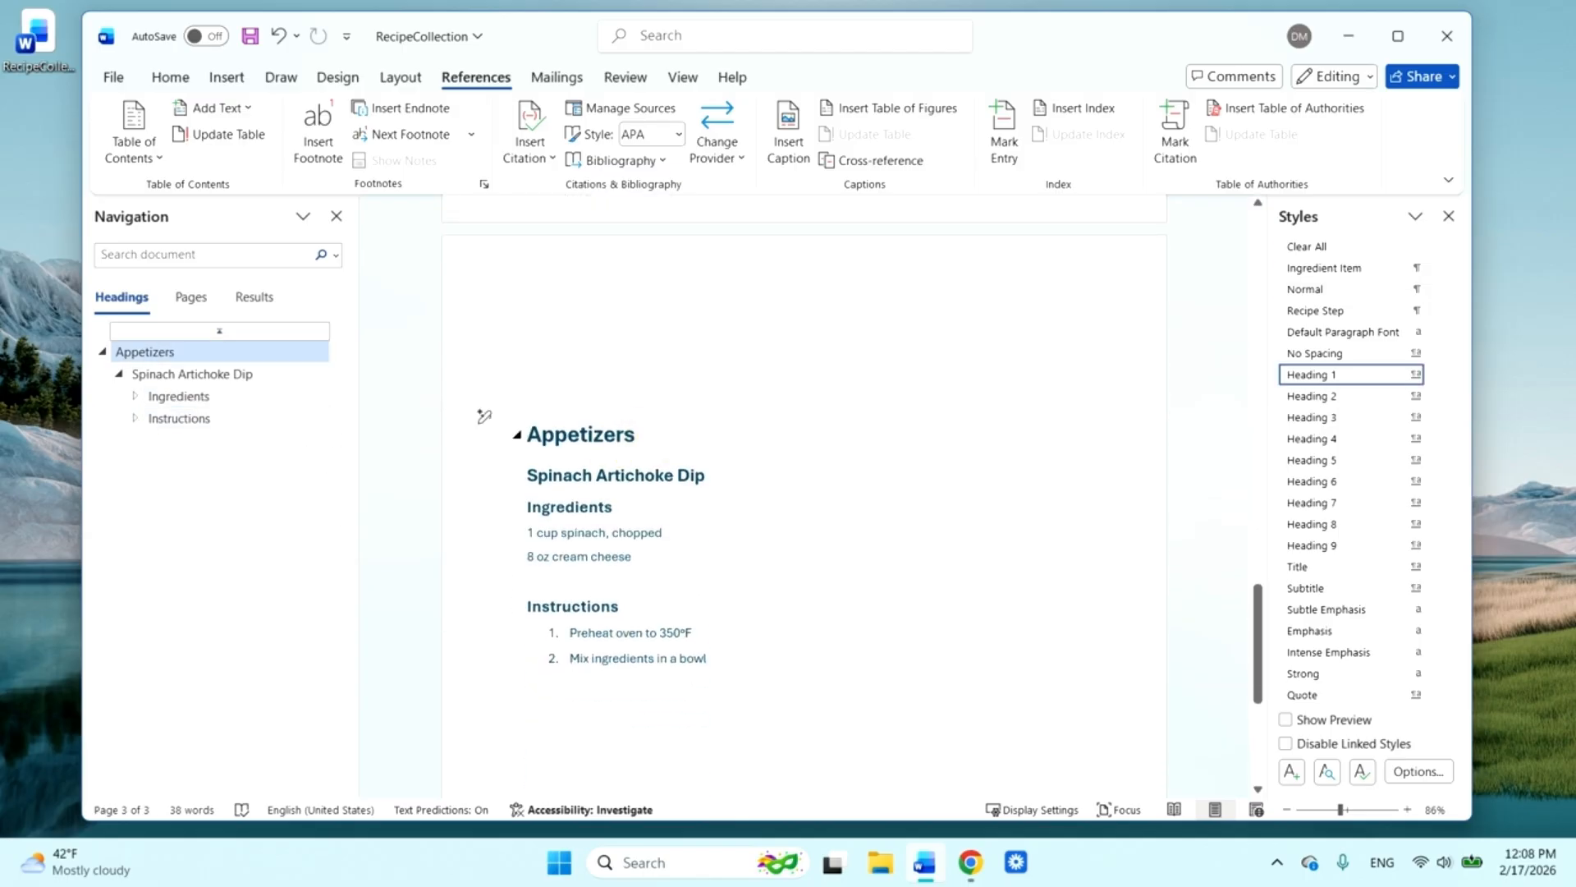
pyautogui.doubleClick(641, 434)
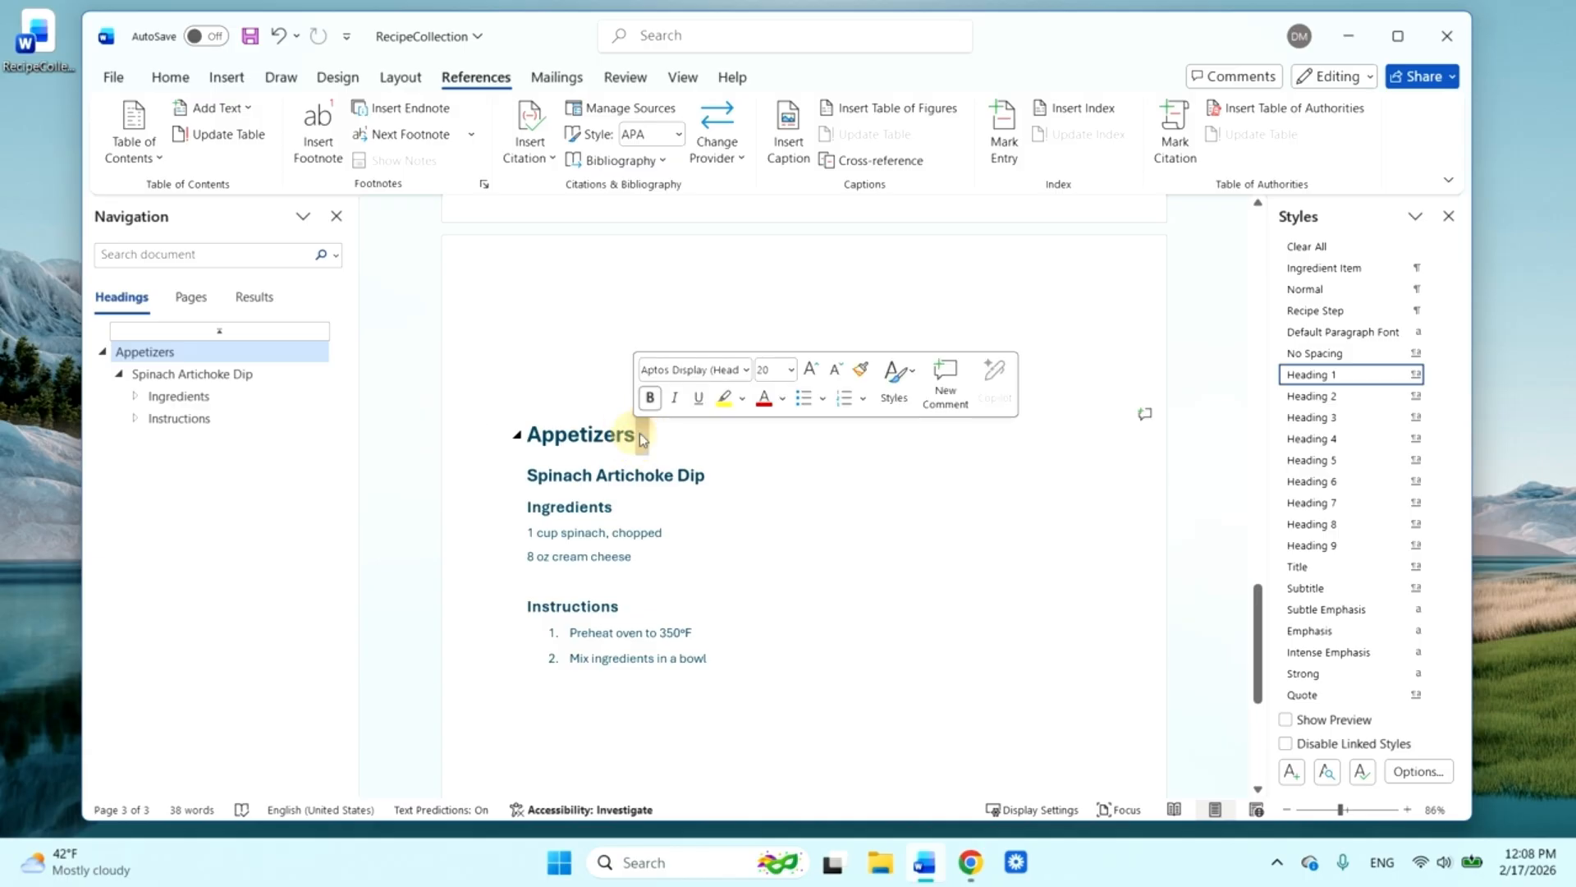
pyautogui.click(722, 442)
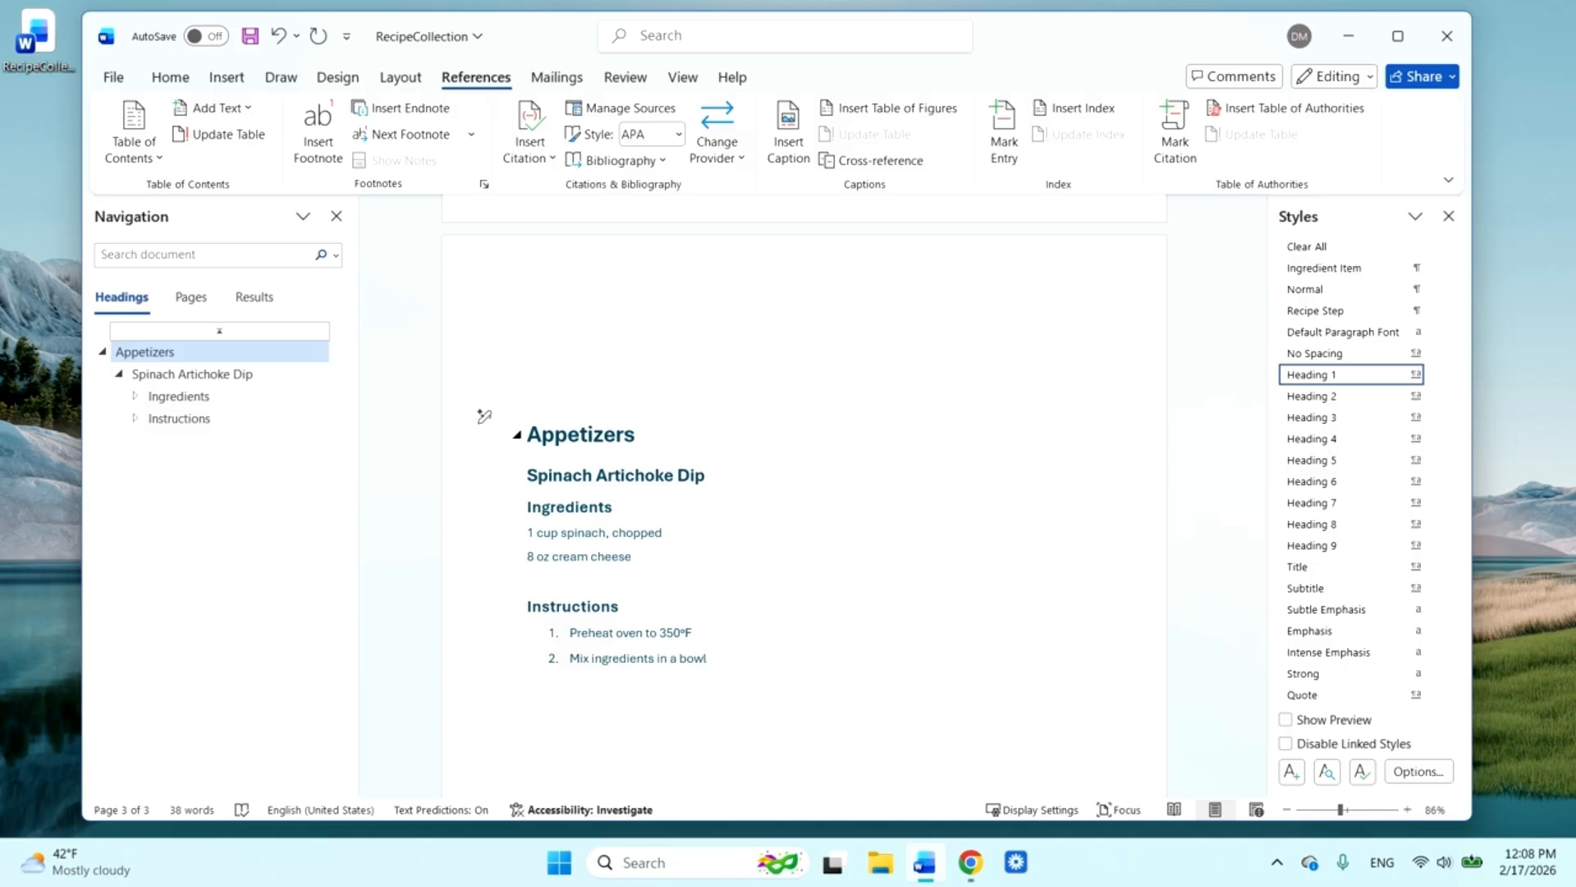
pyautogui.write('& Snacks')
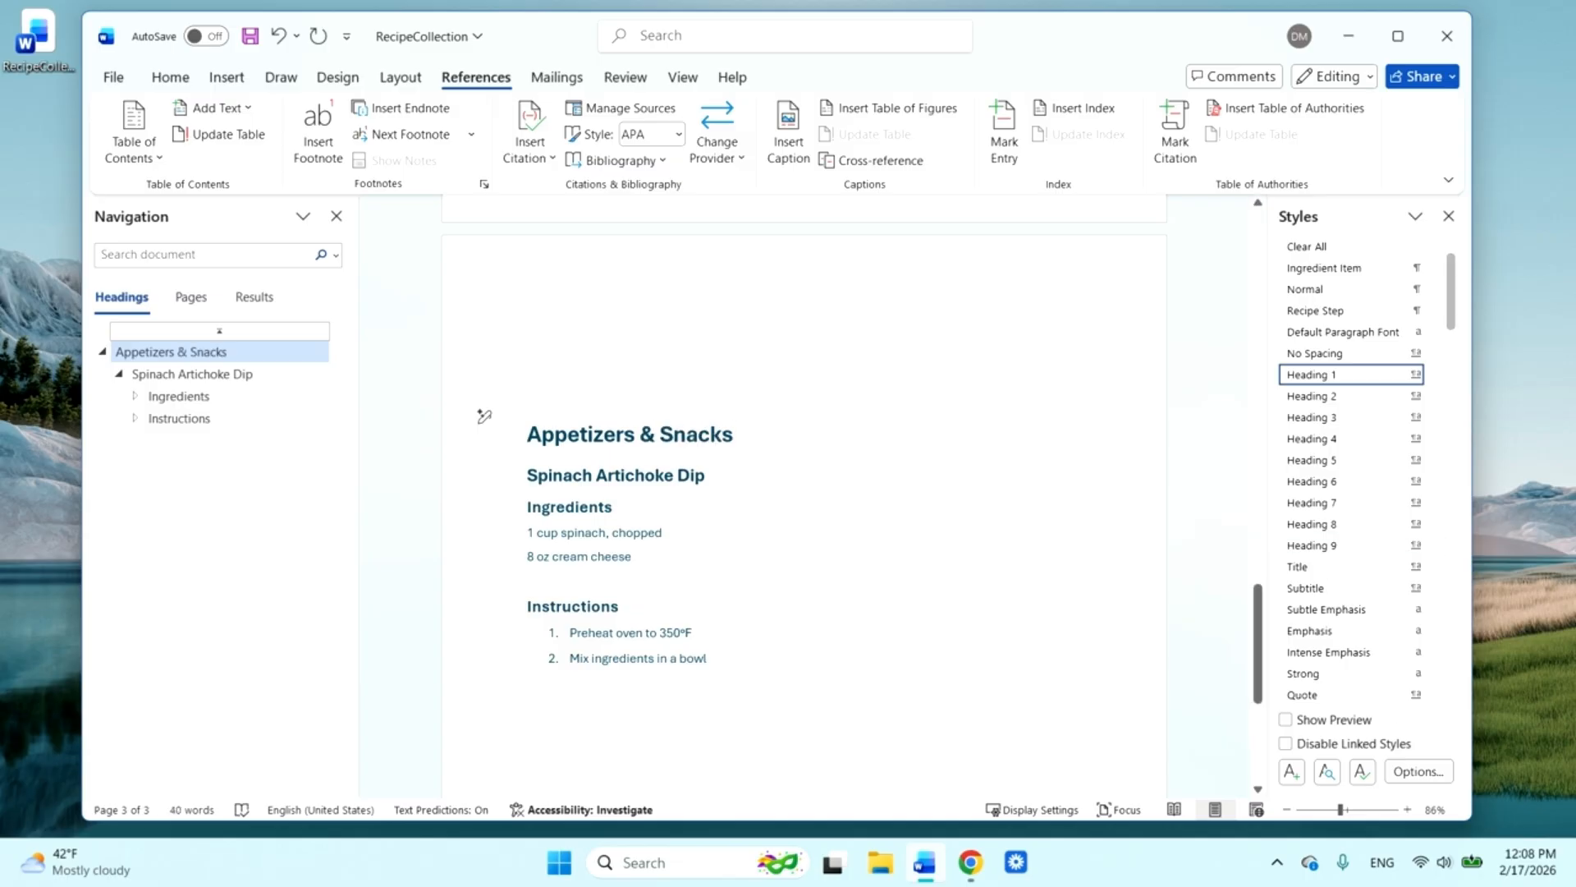
pyautogui.click(1175, 509)
# Update the entire table of contents to match the renamed heading
pyautogui.scroll(15, 805, 493)
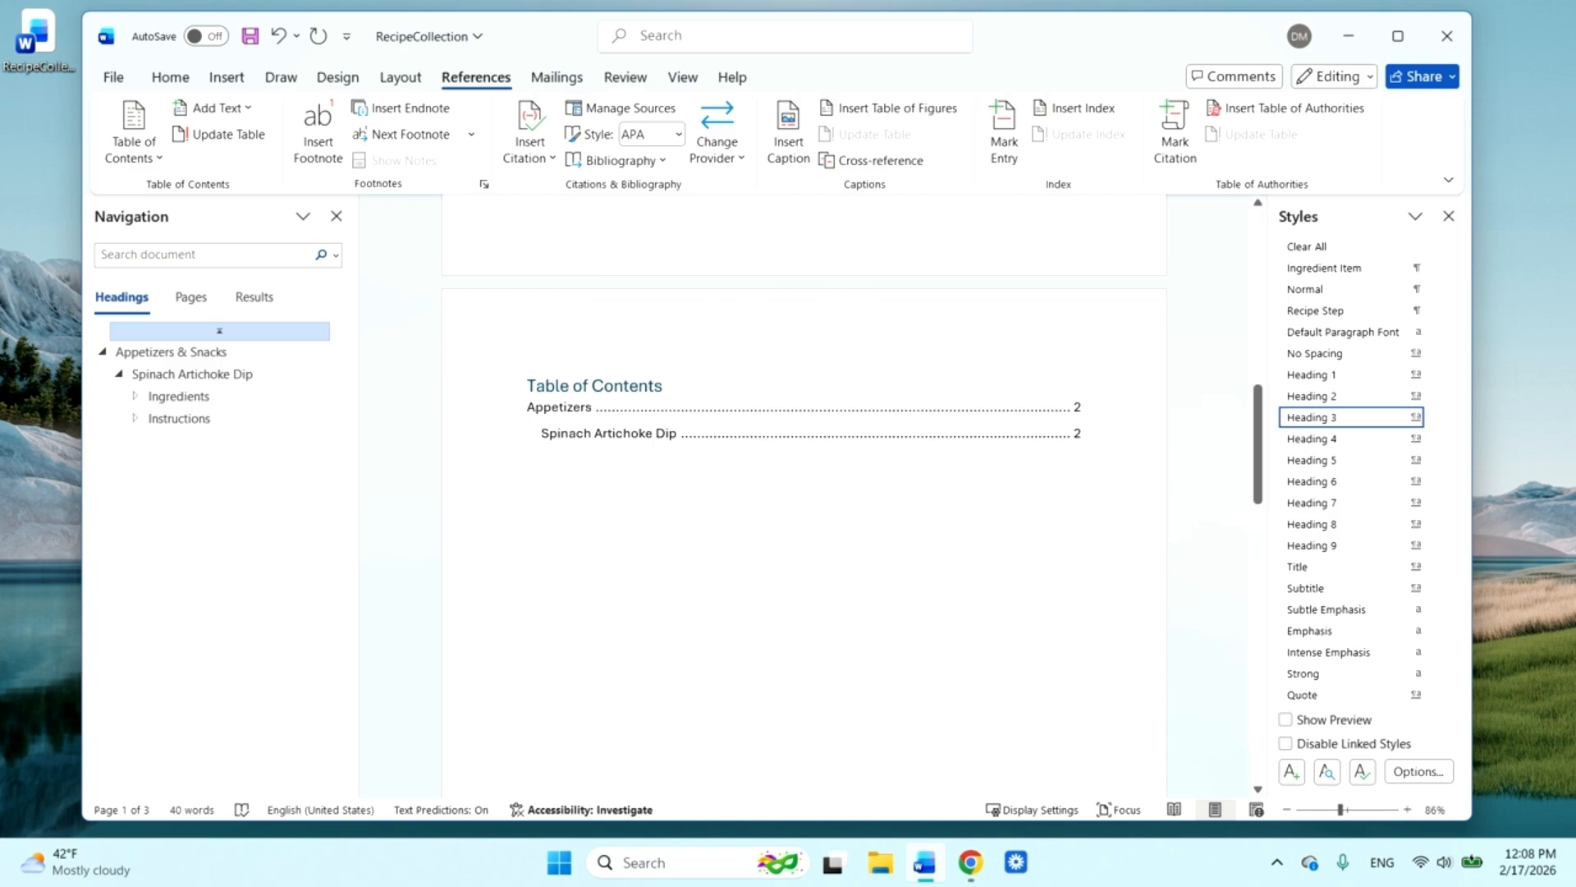
pyautogui.click(899, 391)
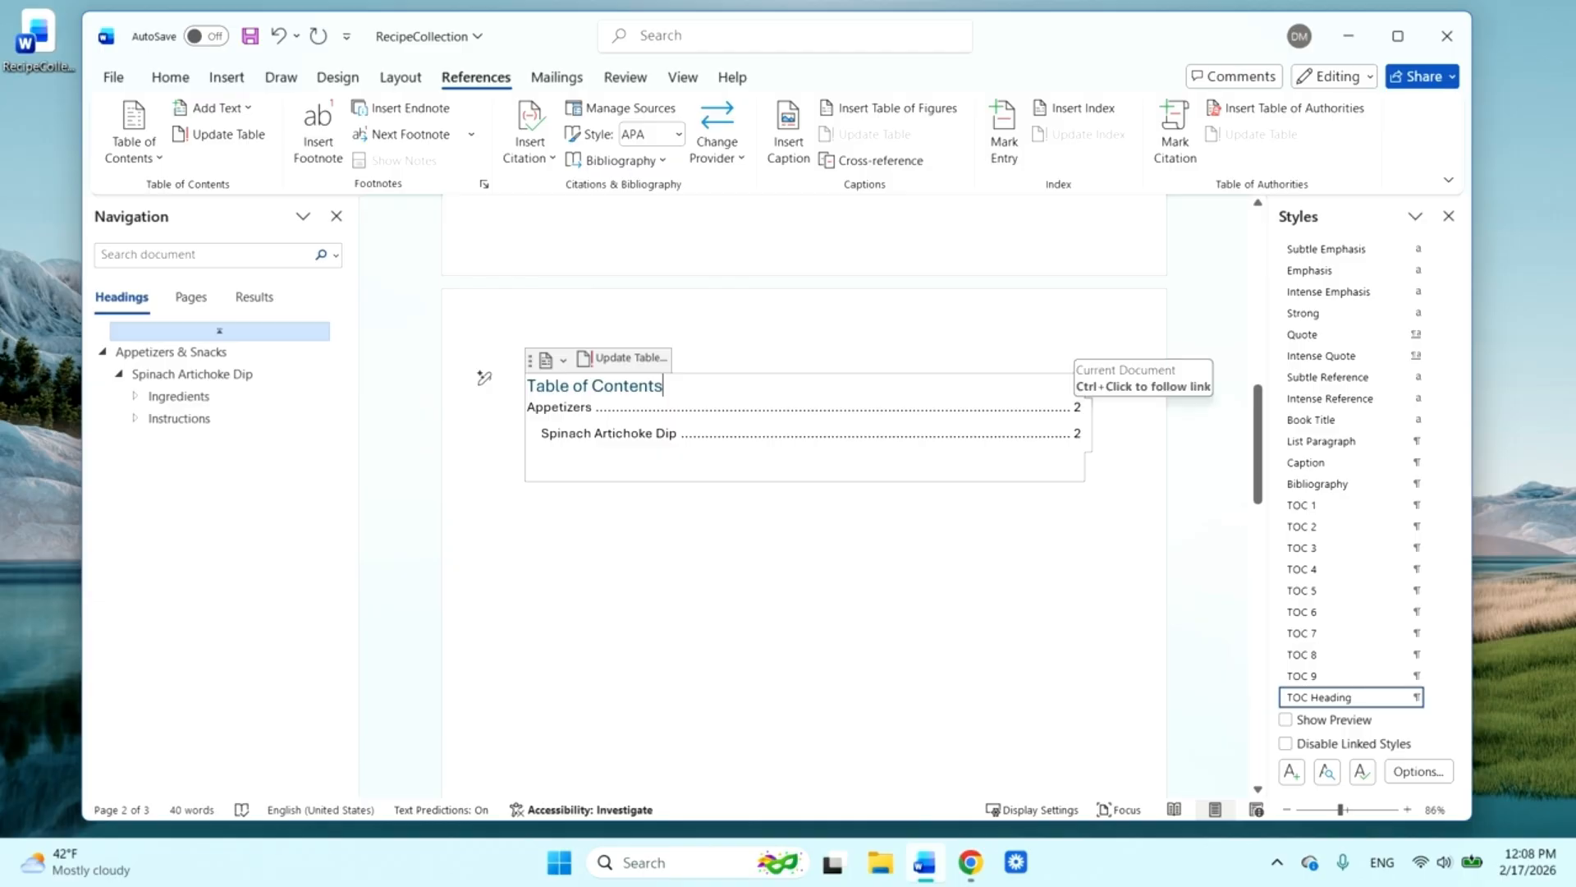
pyautogui.click(624, 370)
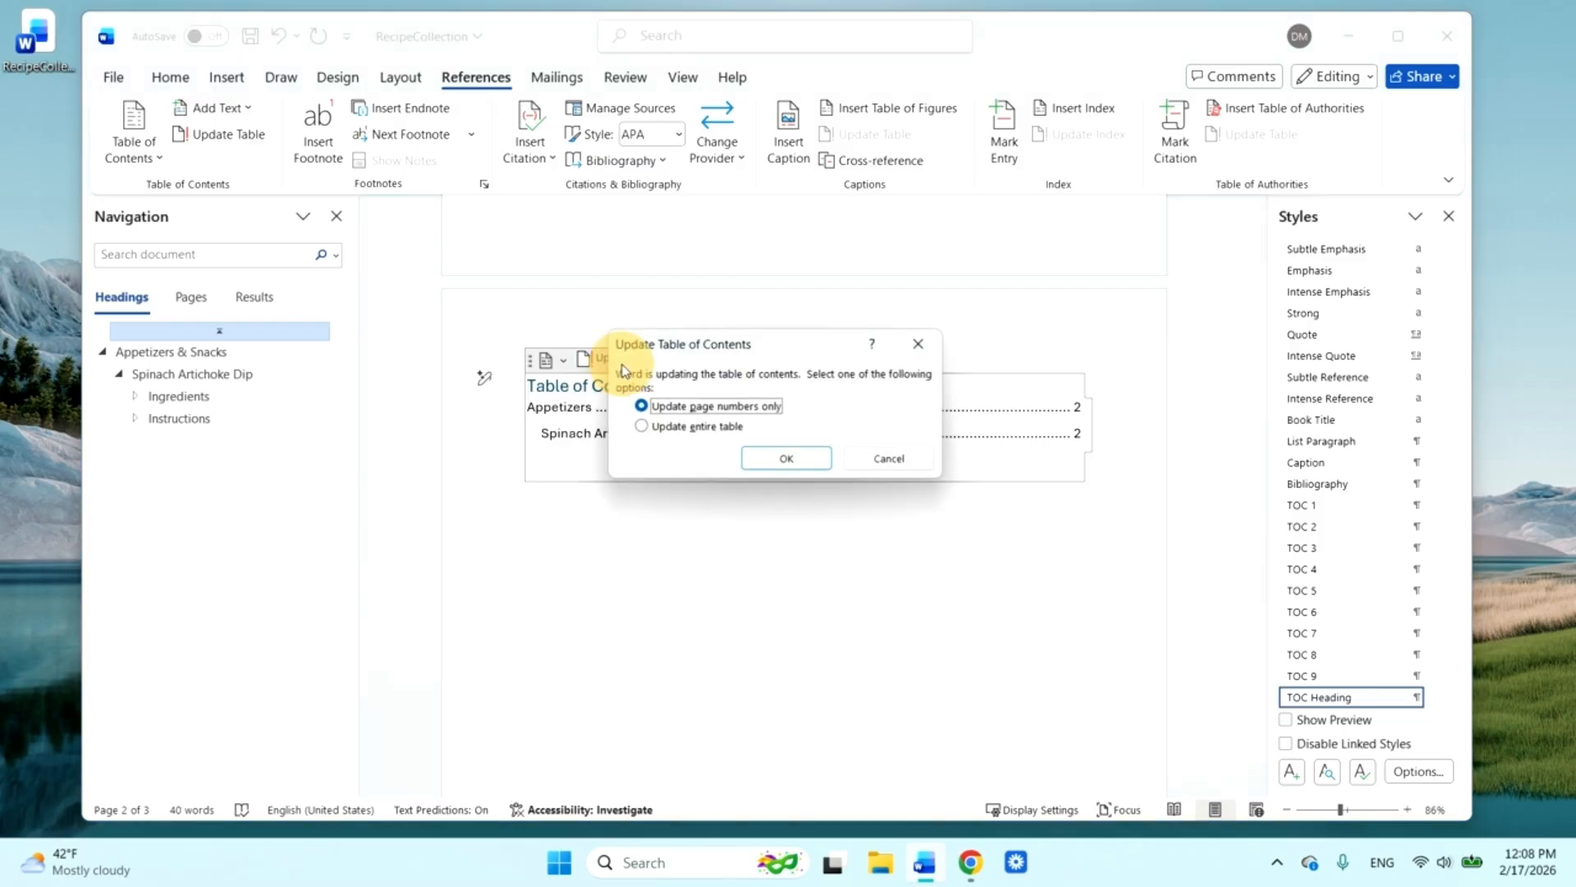
pyautogui.click(699, 428)
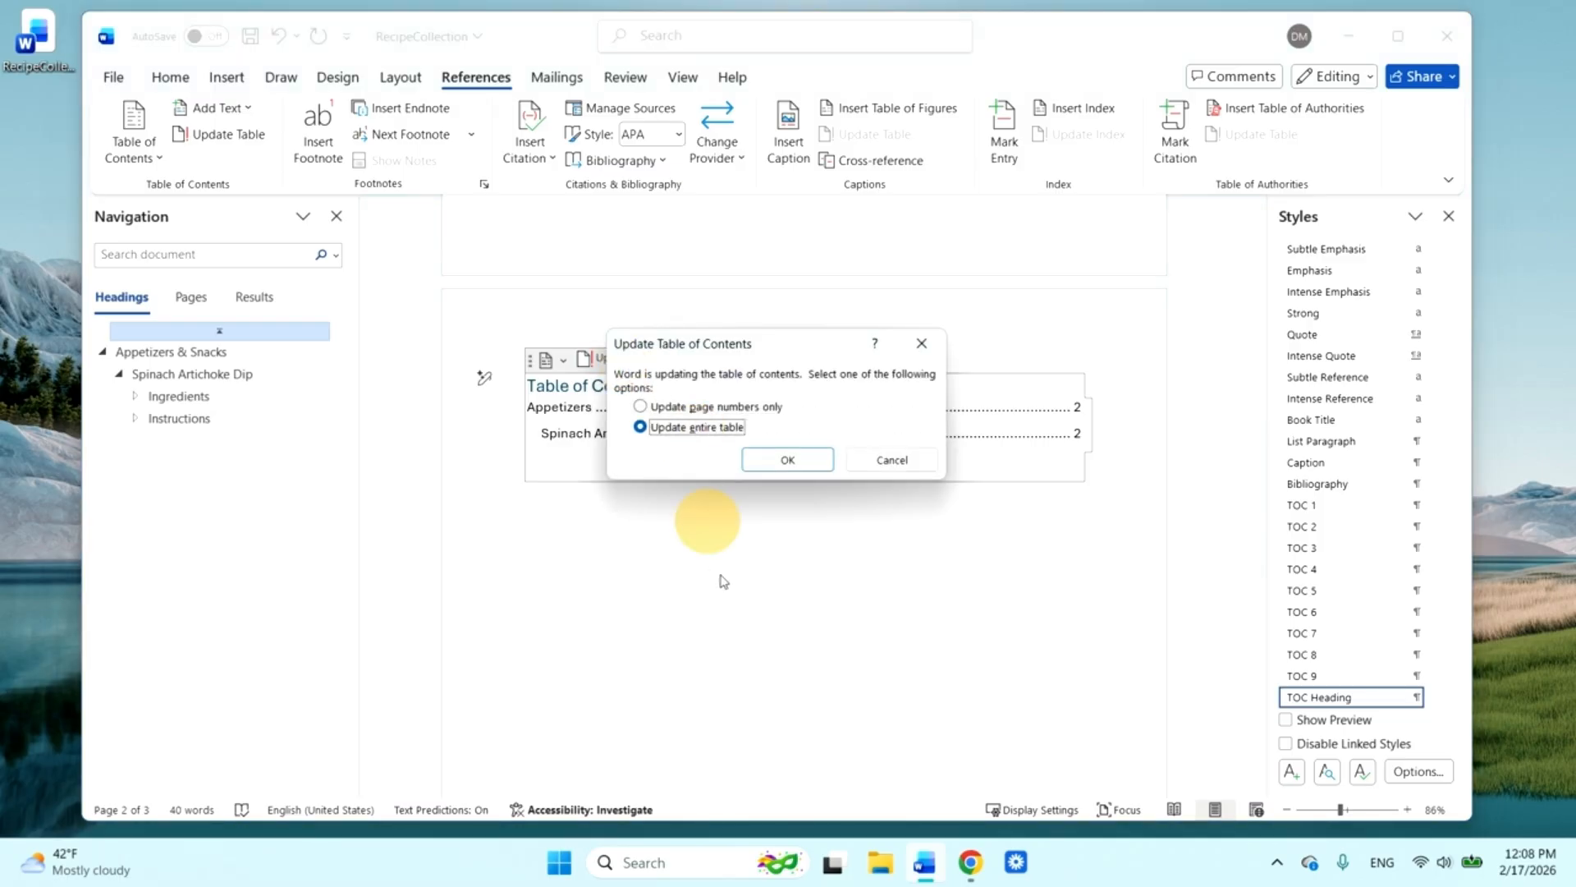
pyautogui.click(788, 460)
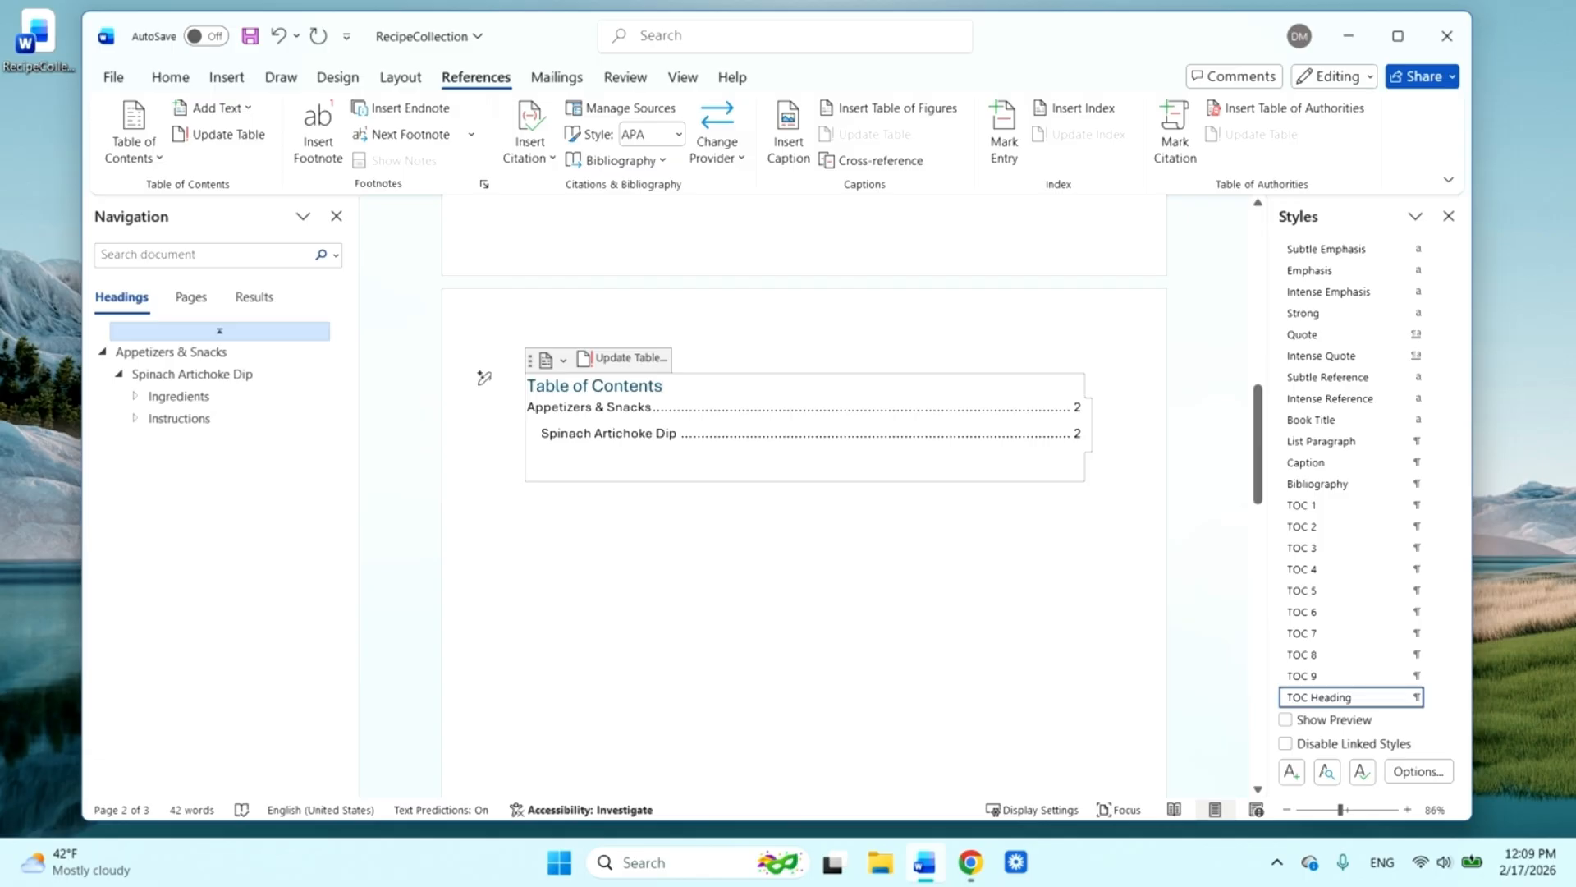
pyautogui.scroll(1, 484, 378)
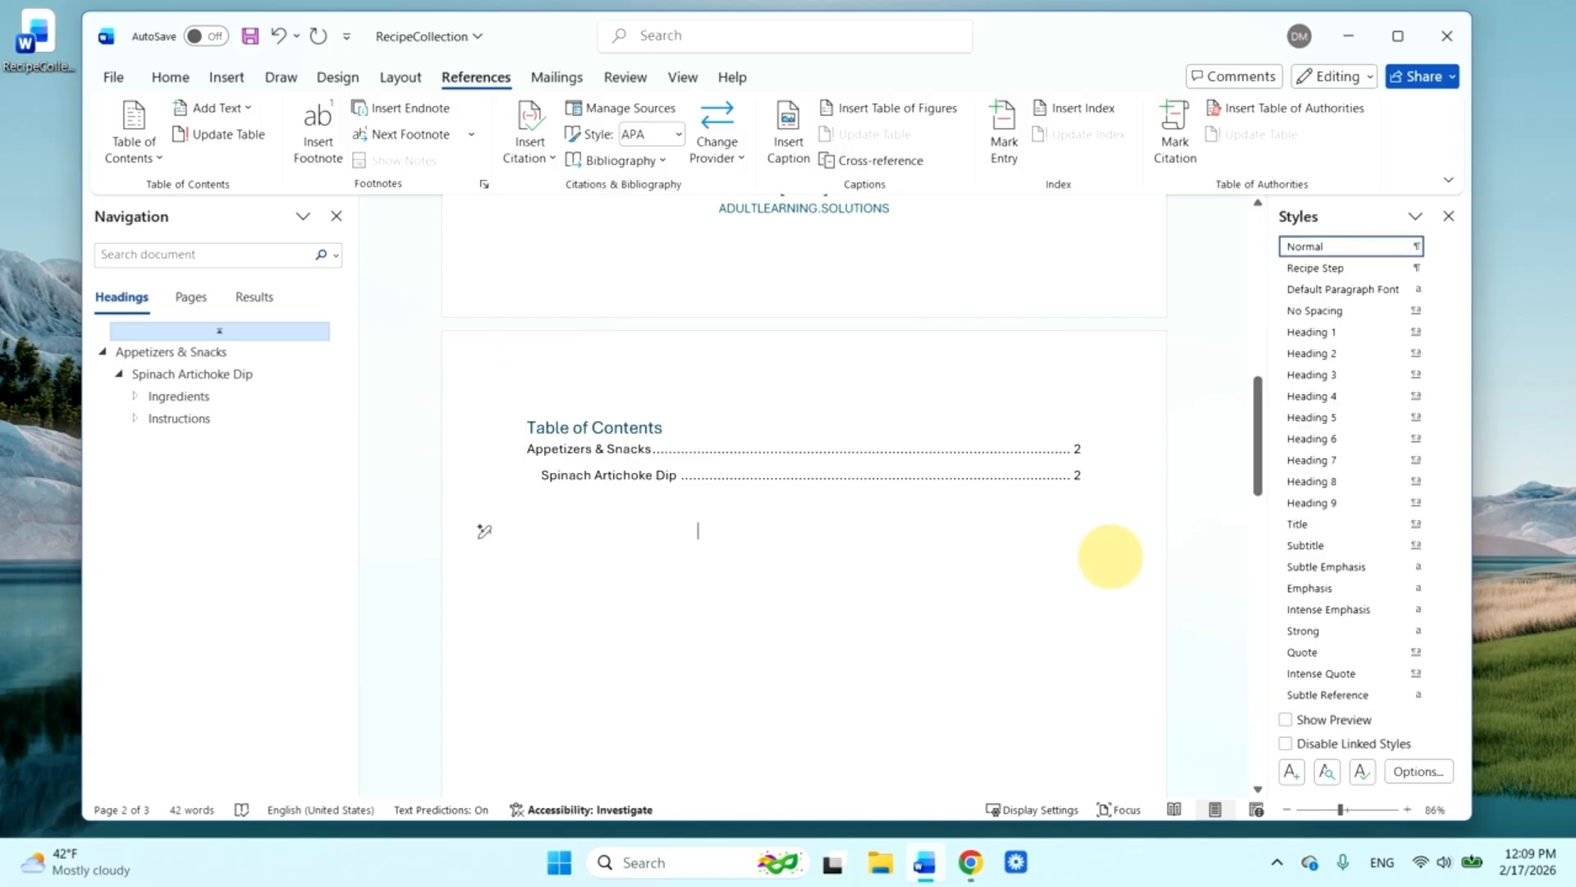
pyautogui.click(485, 532)
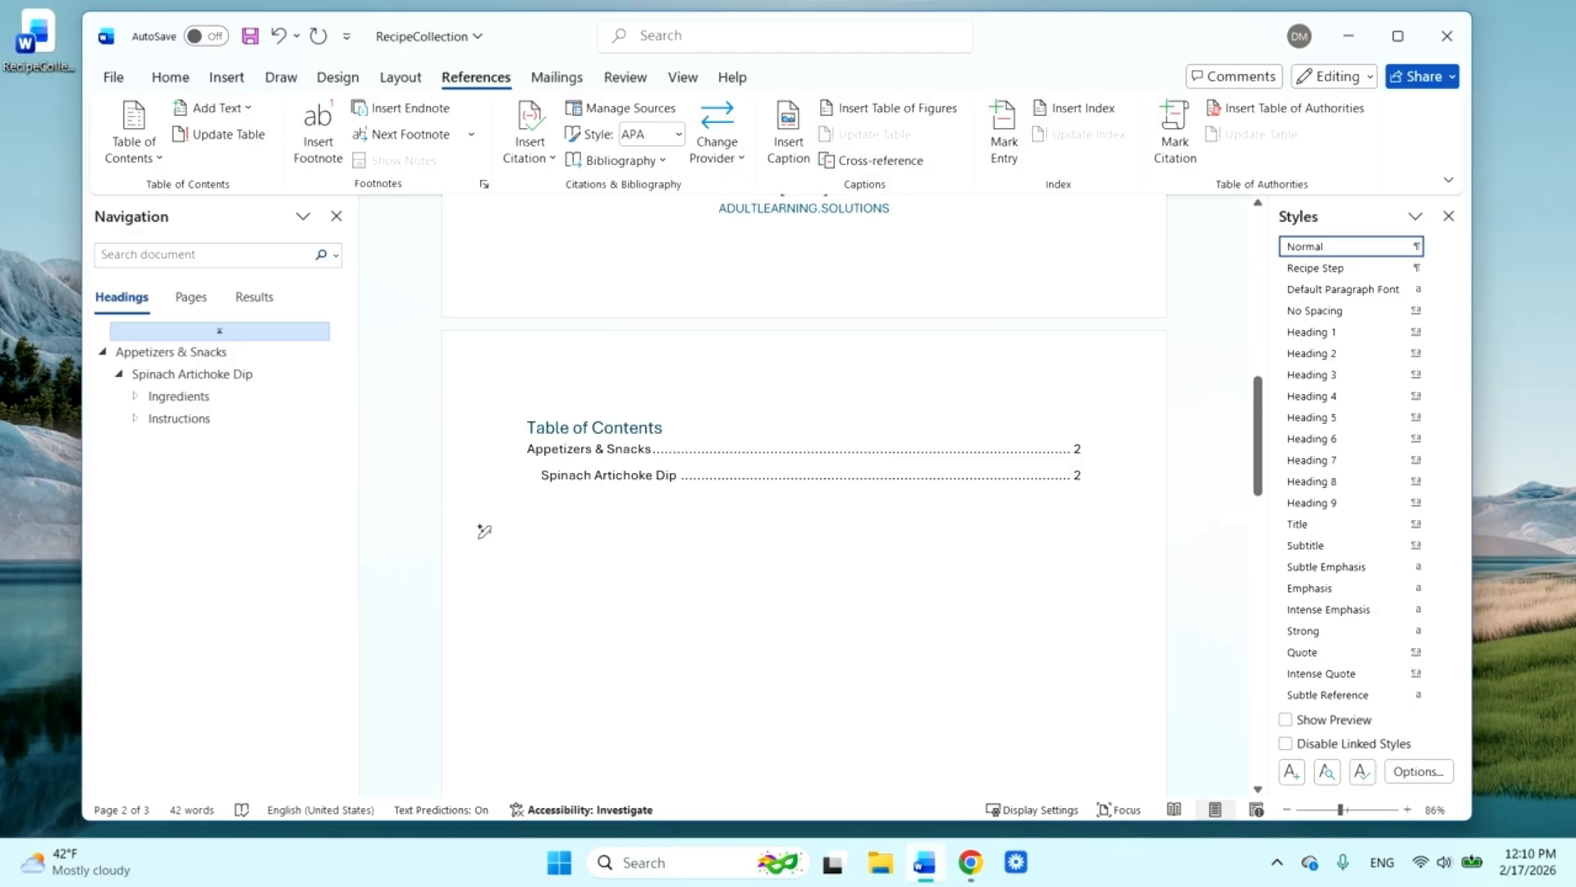
# Add a blank line after the last instruction, "Mix ingredients in a bowl", and insert a page break there
pyautogui.scroll(-10, 485, 531)
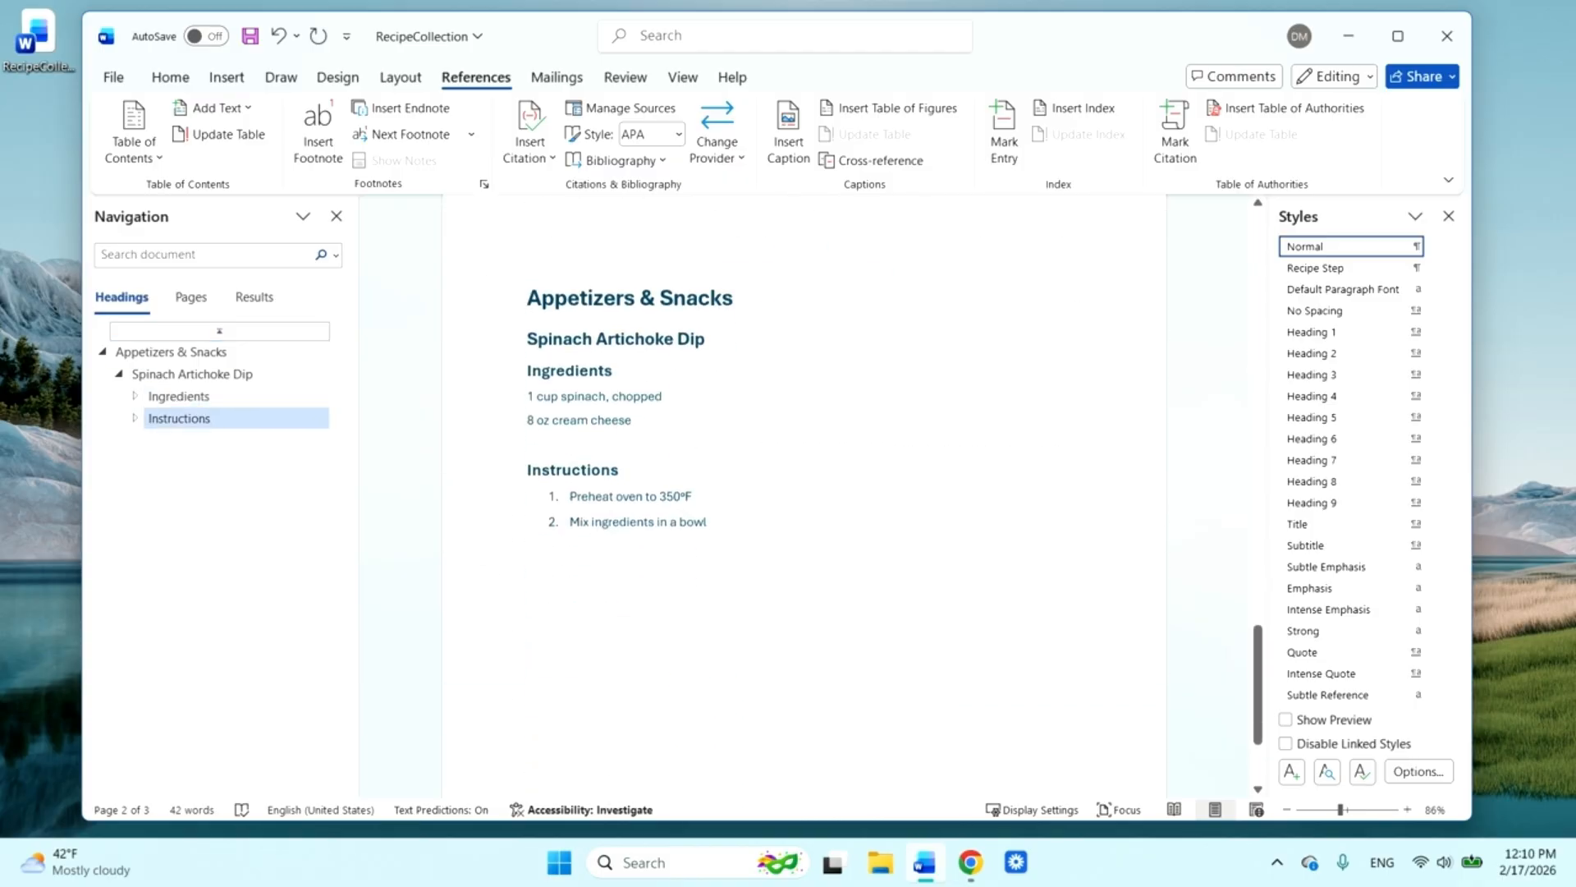
pyautogui.scroll(-2, 815, 482)
pyautogui.click(816, 482)
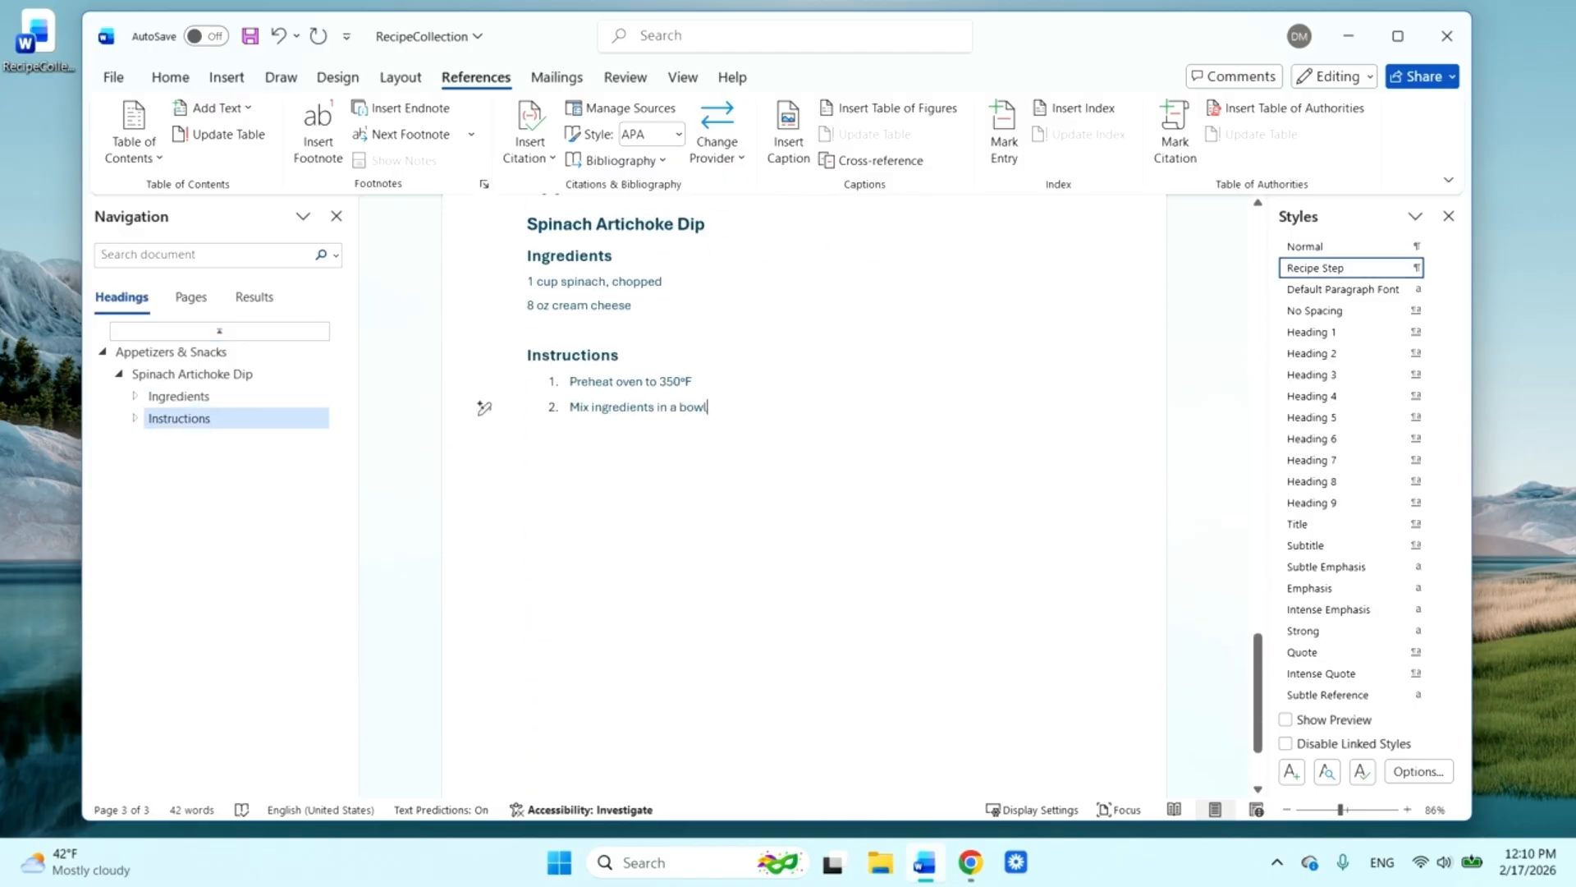
pyautogui.press('Return')
pyautogui.press('BackSpace')
pyautogui.press('Return')
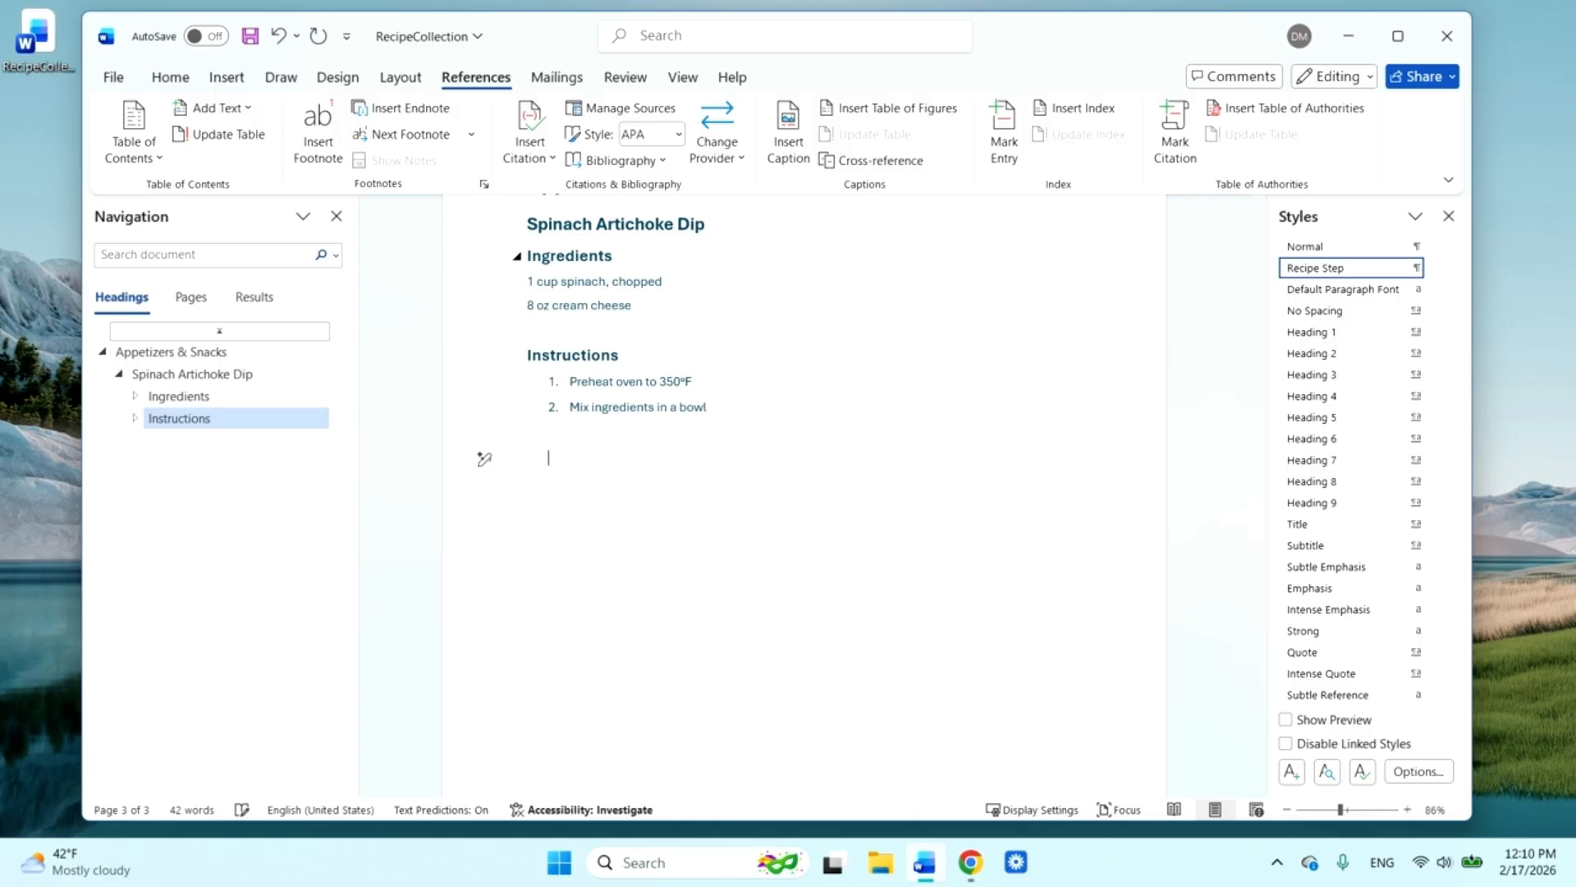
pyautogui.click(236, 82)
pyautogui.click(175, 162)
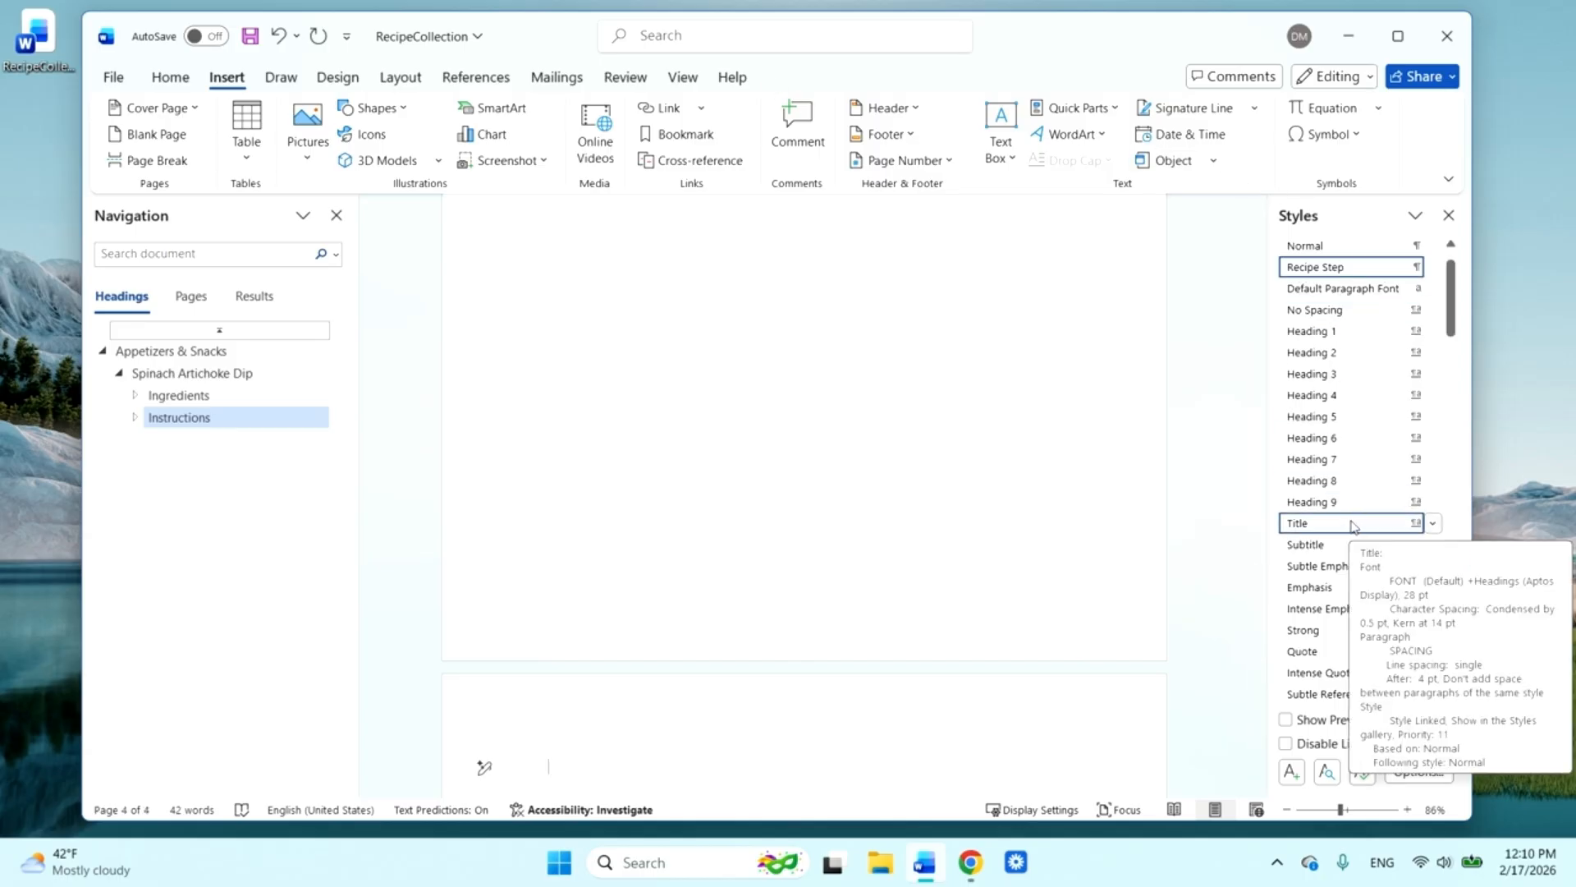
# Add the section heading "Main Dishes" in the Heading 1 style on the new page
pyautogui.click(1326, 330)
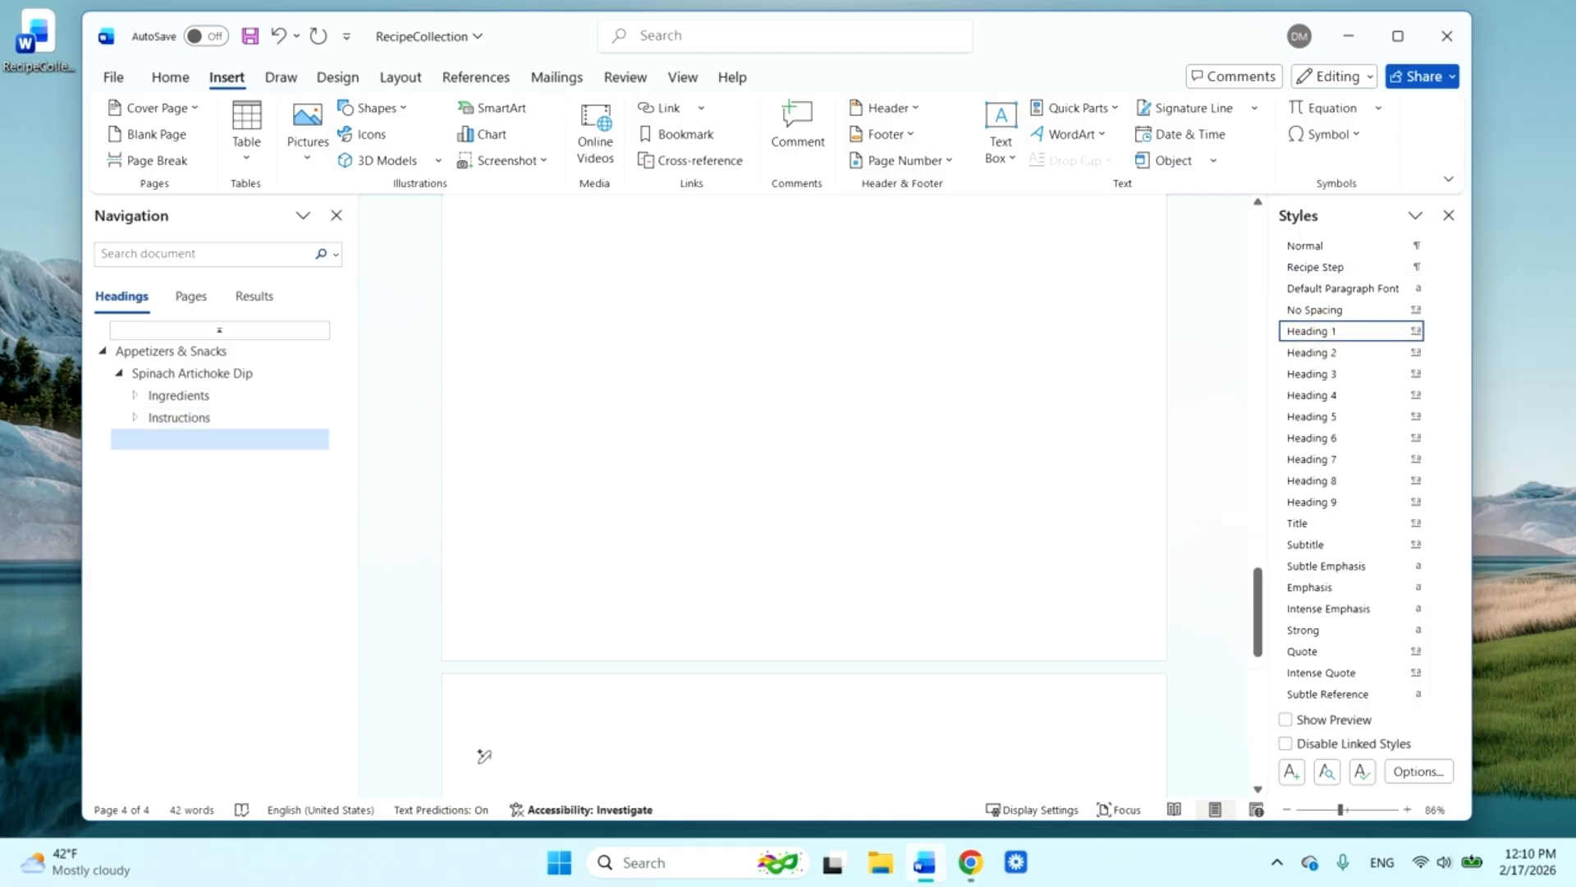
pyautogui.write('Main Dishes')
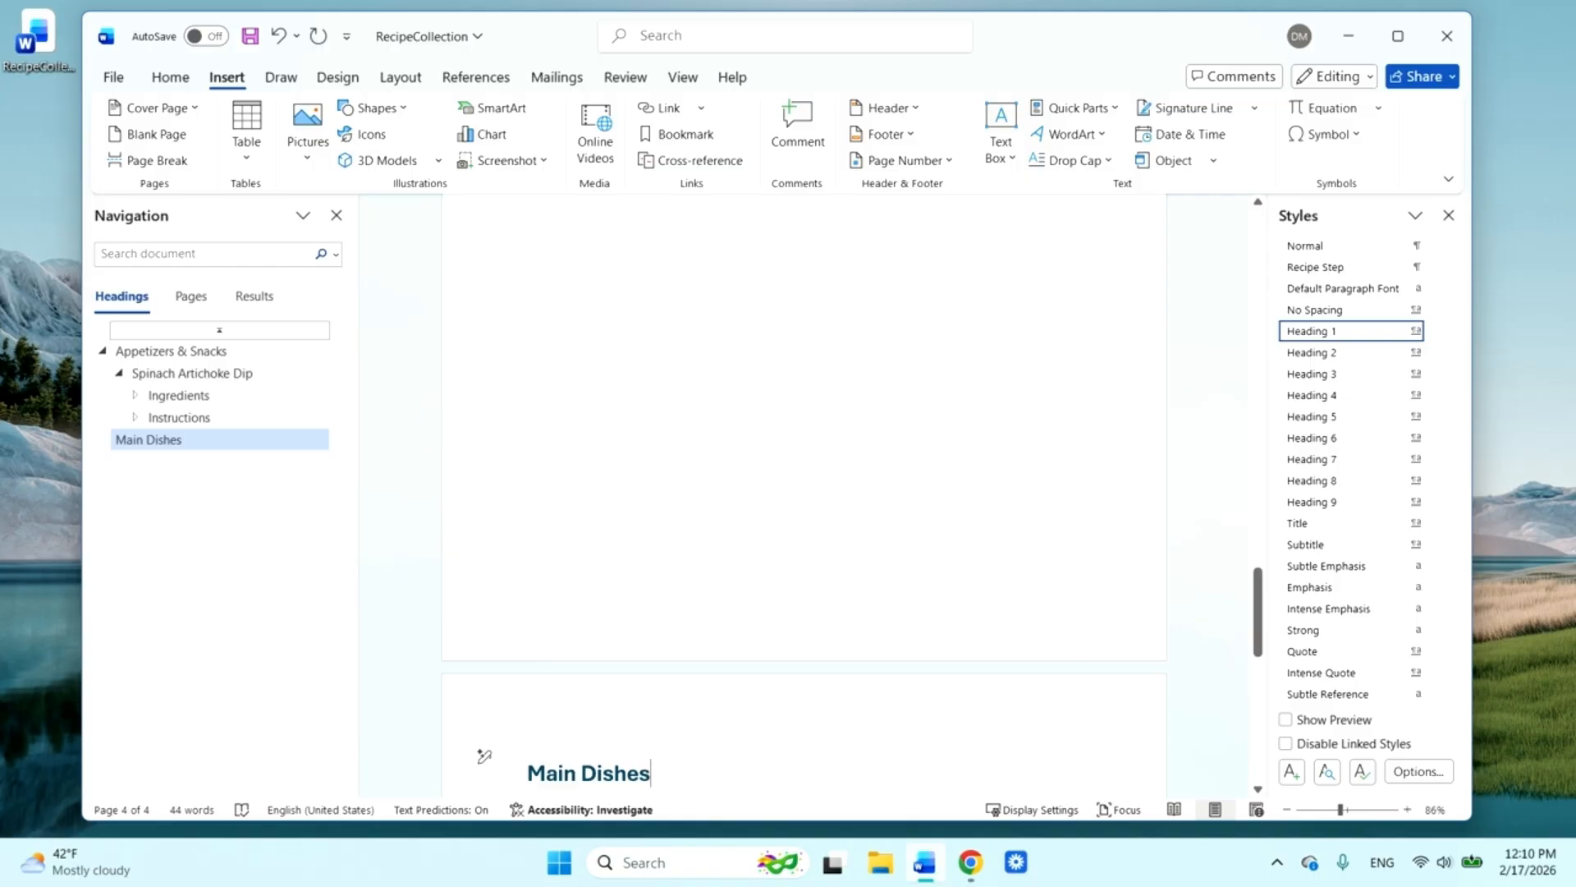
pyautogui.press('Return')
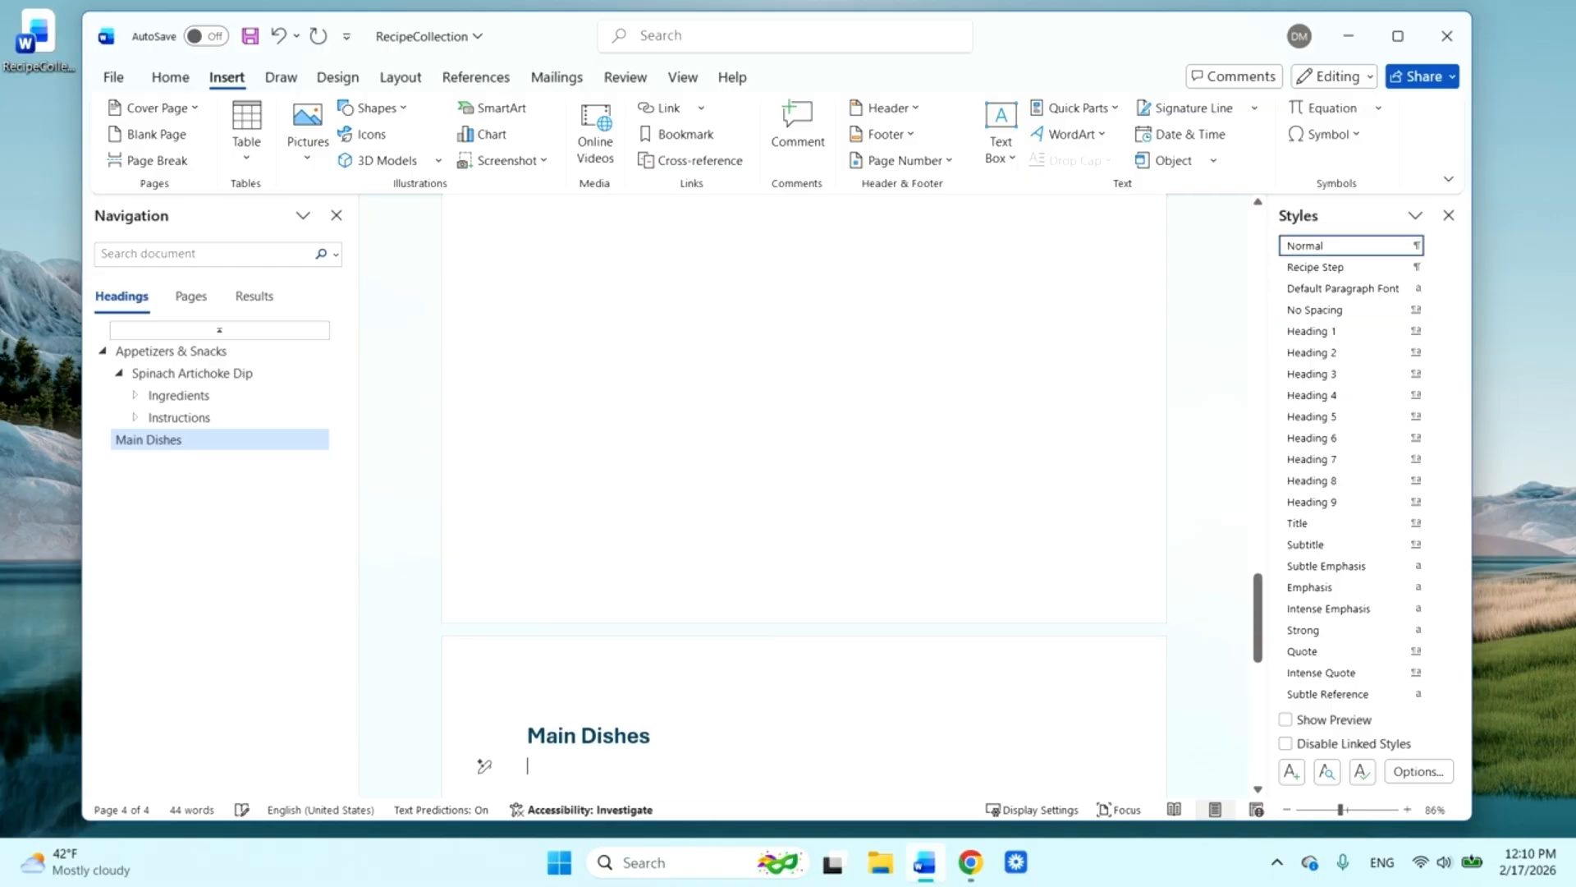
# Add the recipe heading "Beef Stroganoff" in the Heading 2 style below "Main Dishes"
pyautogui.click(1323, 354)
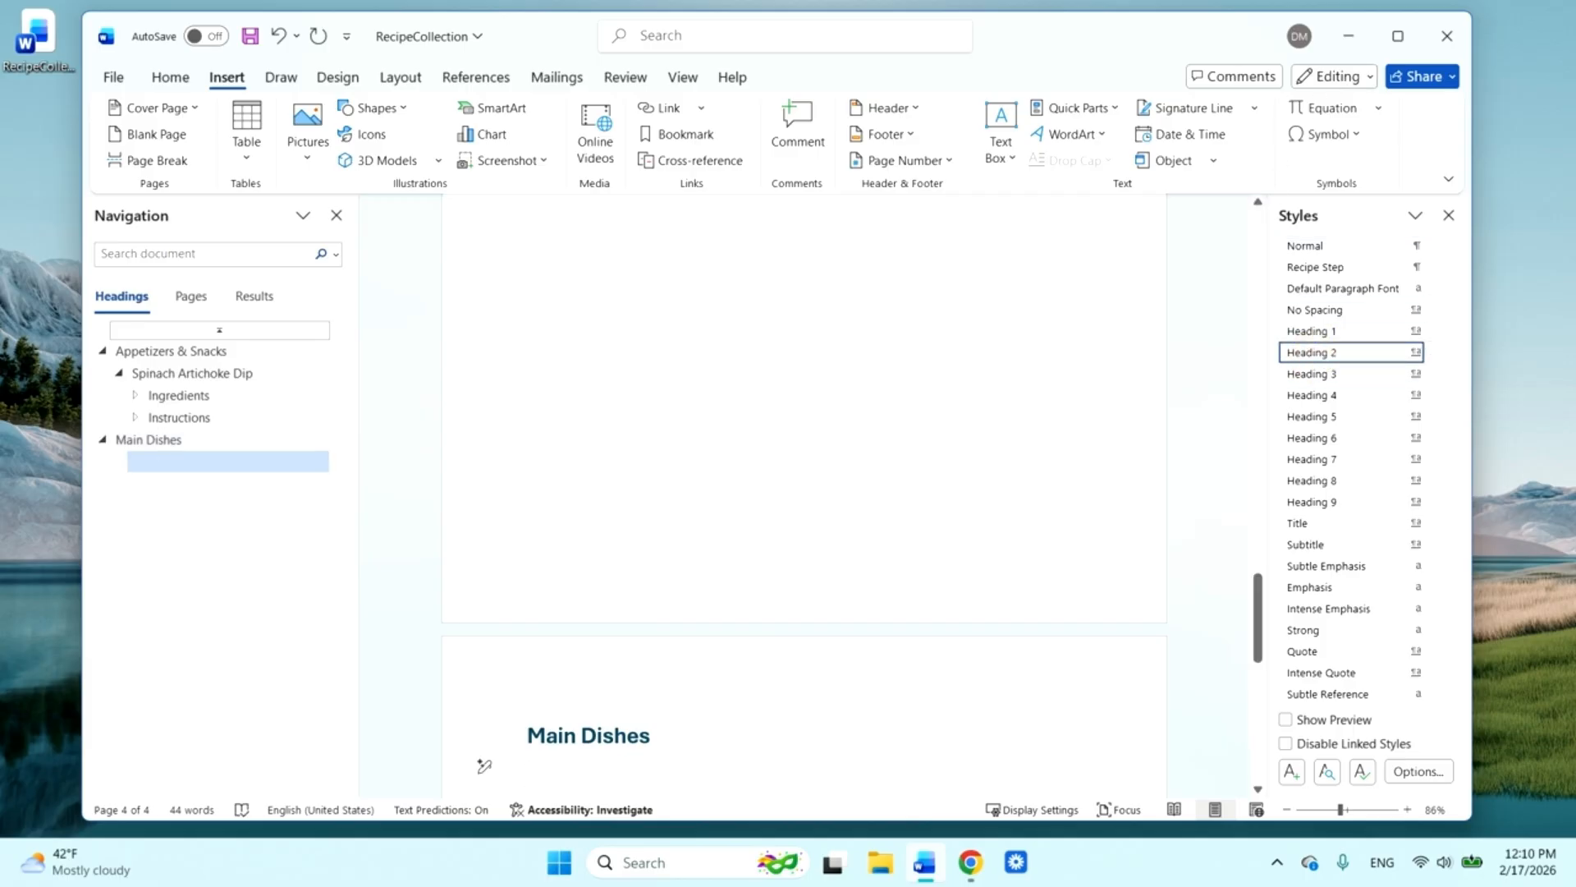
pyautogui.write('Bee')
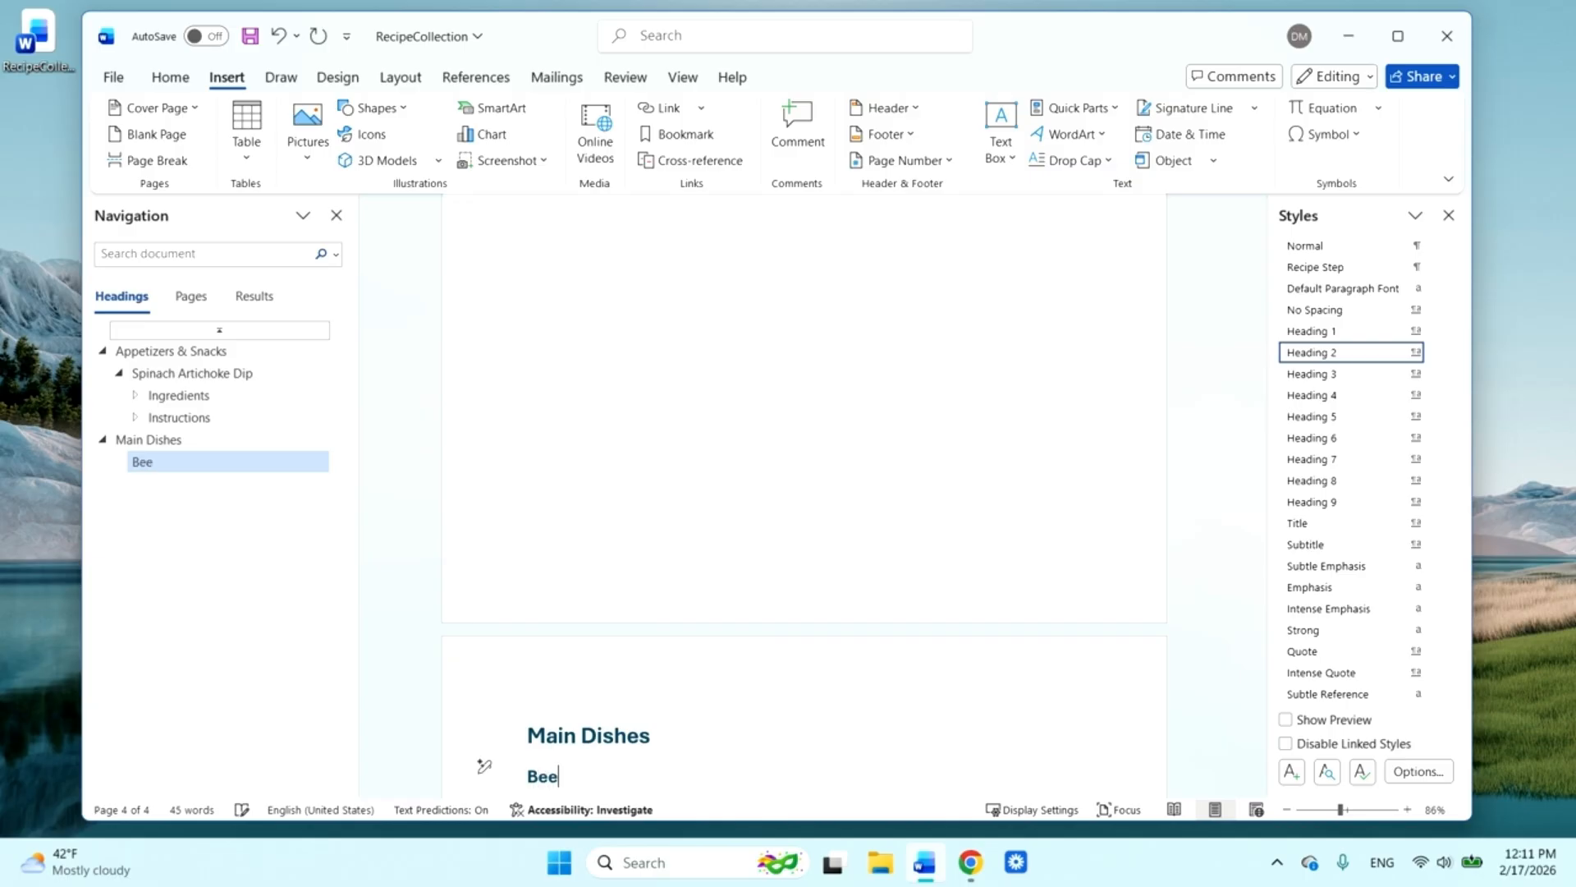
pyautogui.write('f Stroganoff')
pyautogui.press('Return')
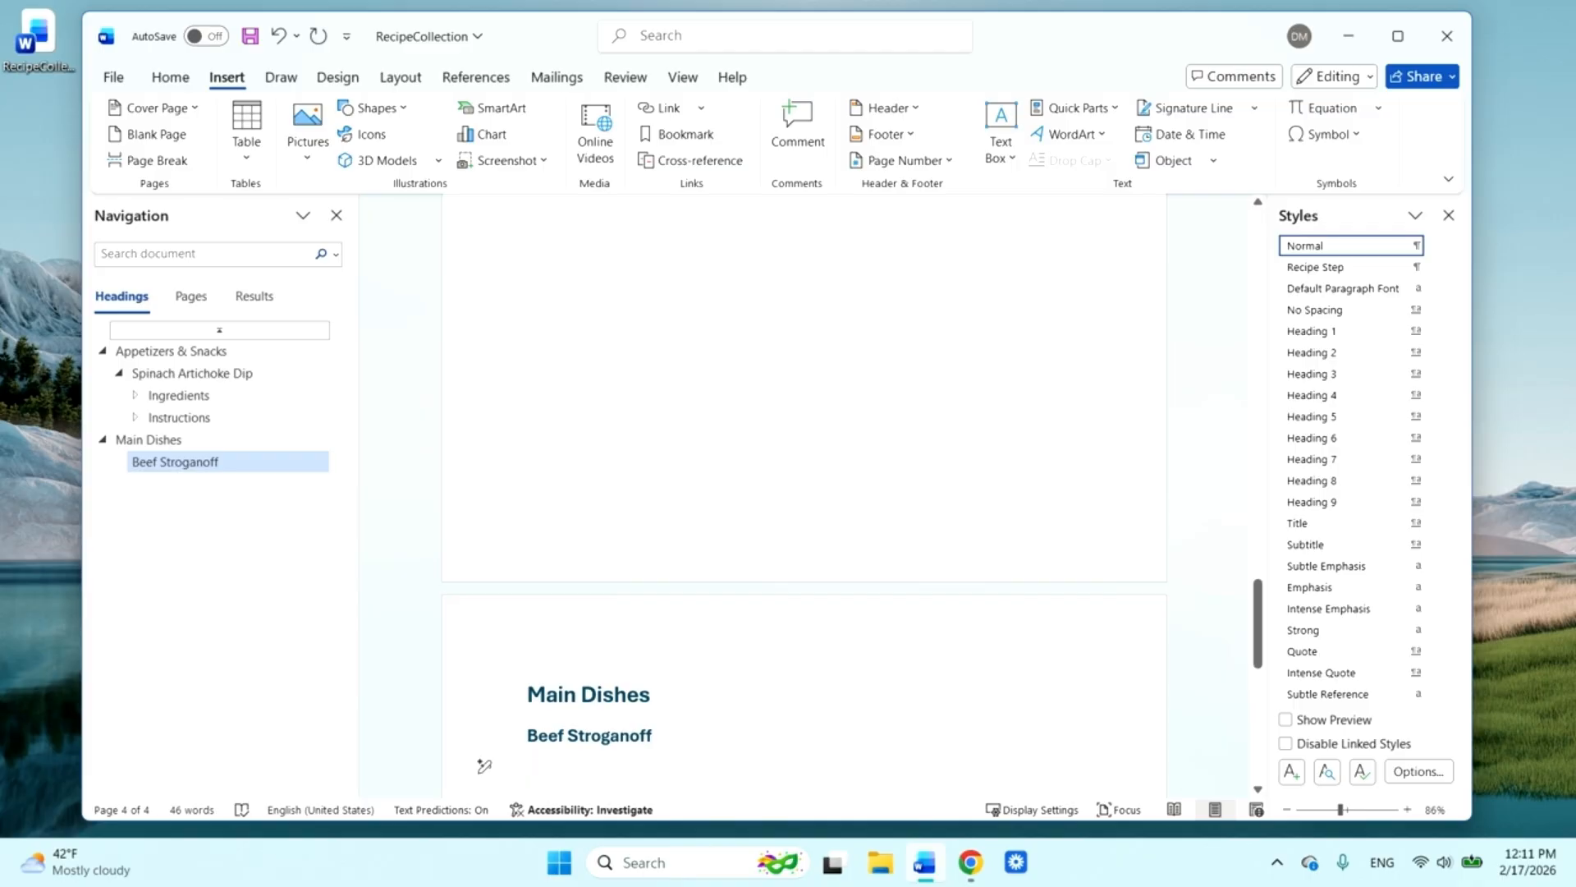
# Add the line "Spaghetti Bolognese" below "Beef Stroganoff" and apply the Heading 2 style to it
pyautogui.write('Sp')
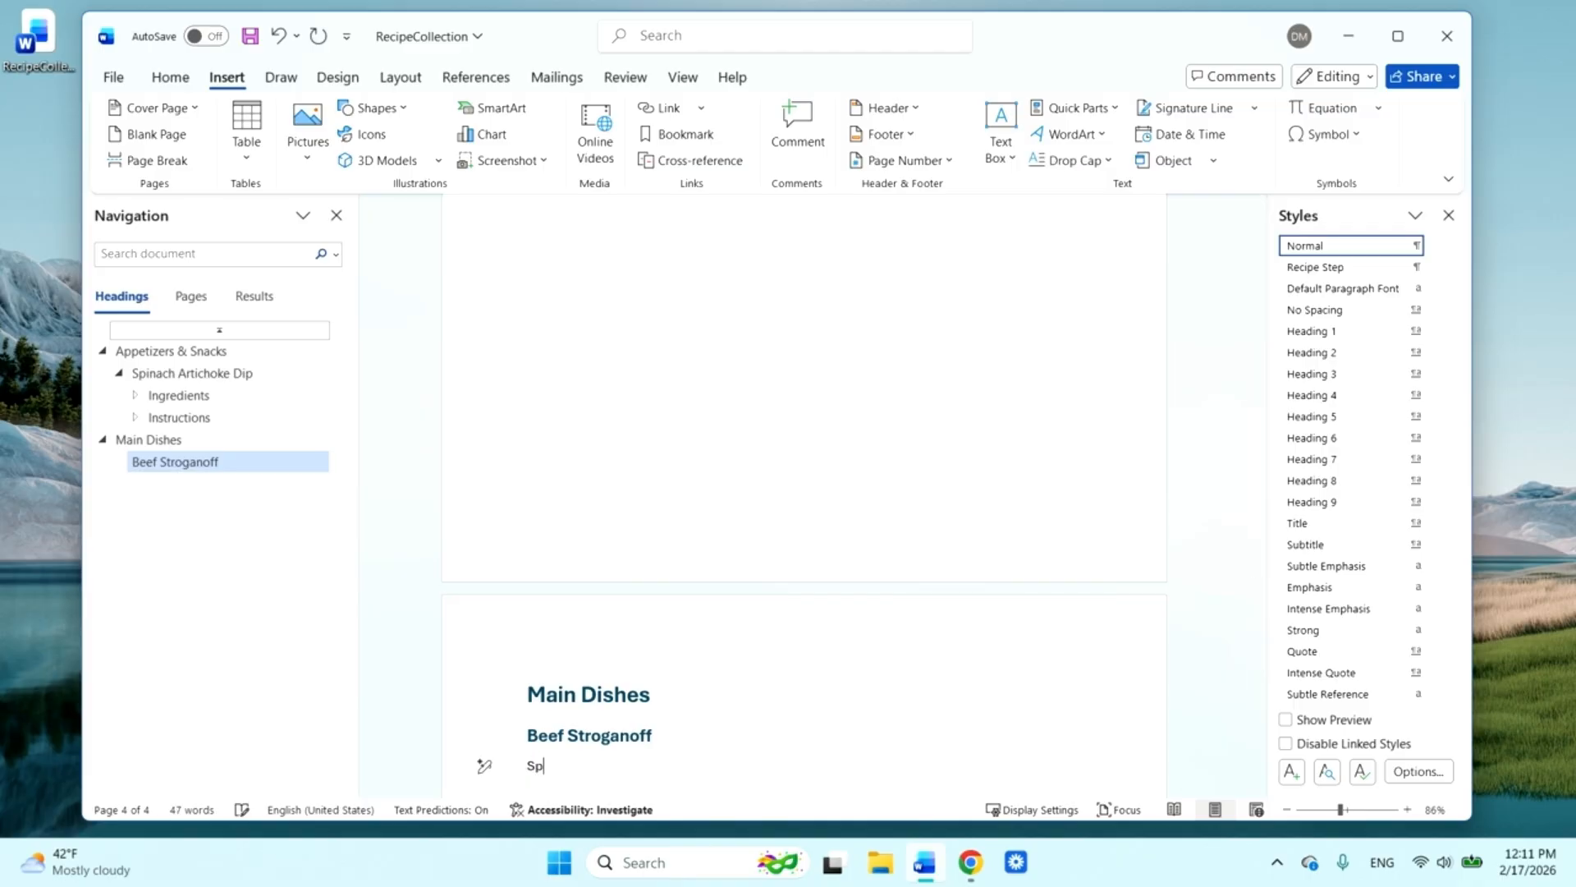
pyautogui.write('aghetti Bolognese')
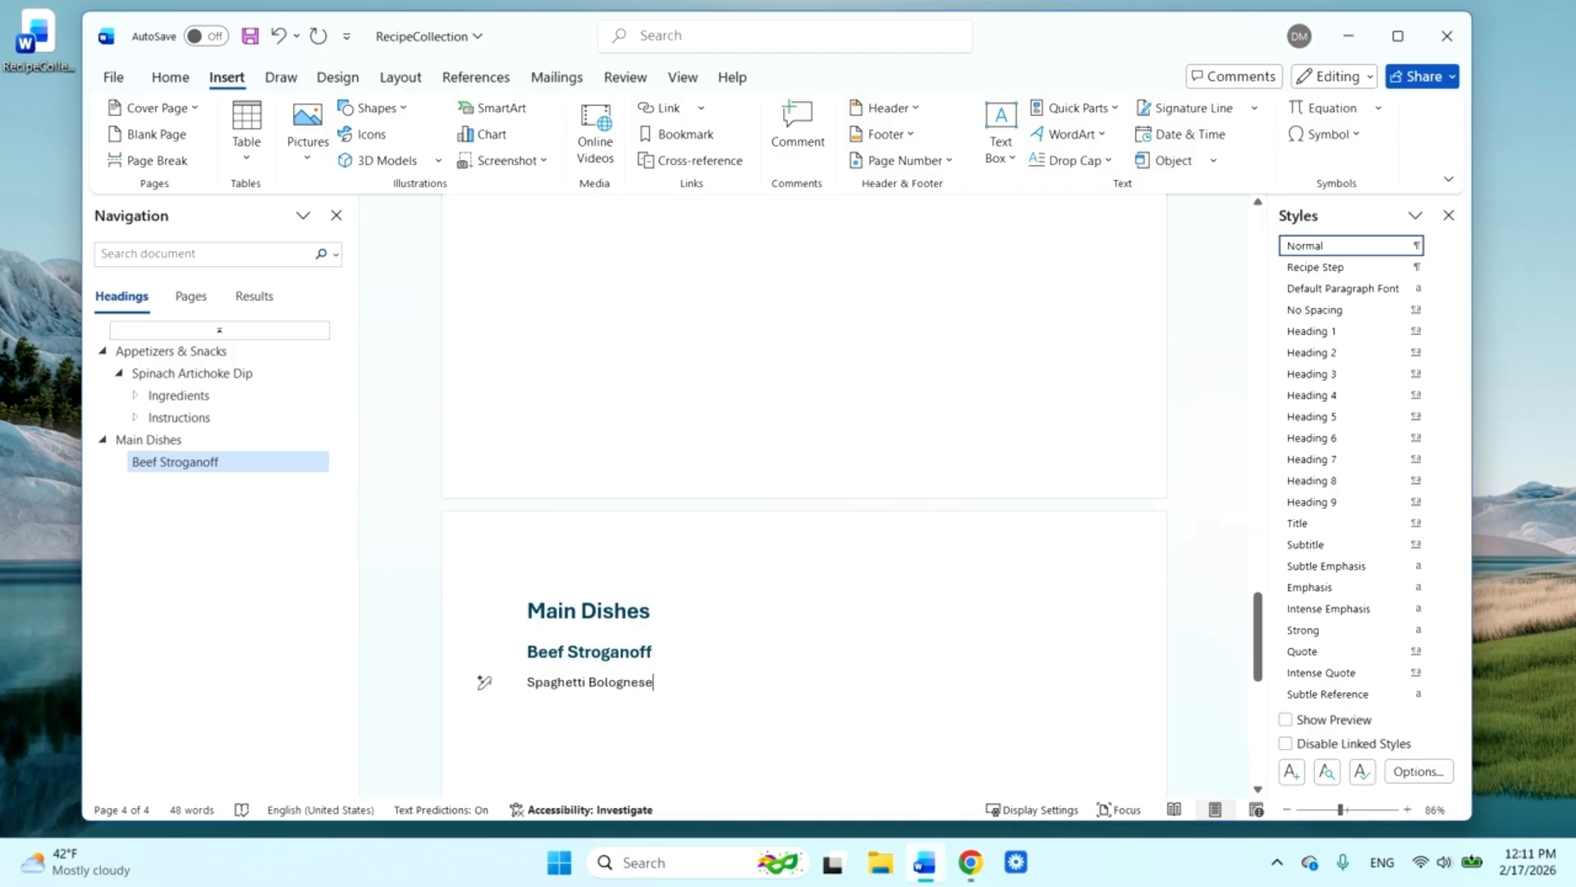
pyautogui.moveTo(527, 683); pyautogui.dragTo(649, 692)
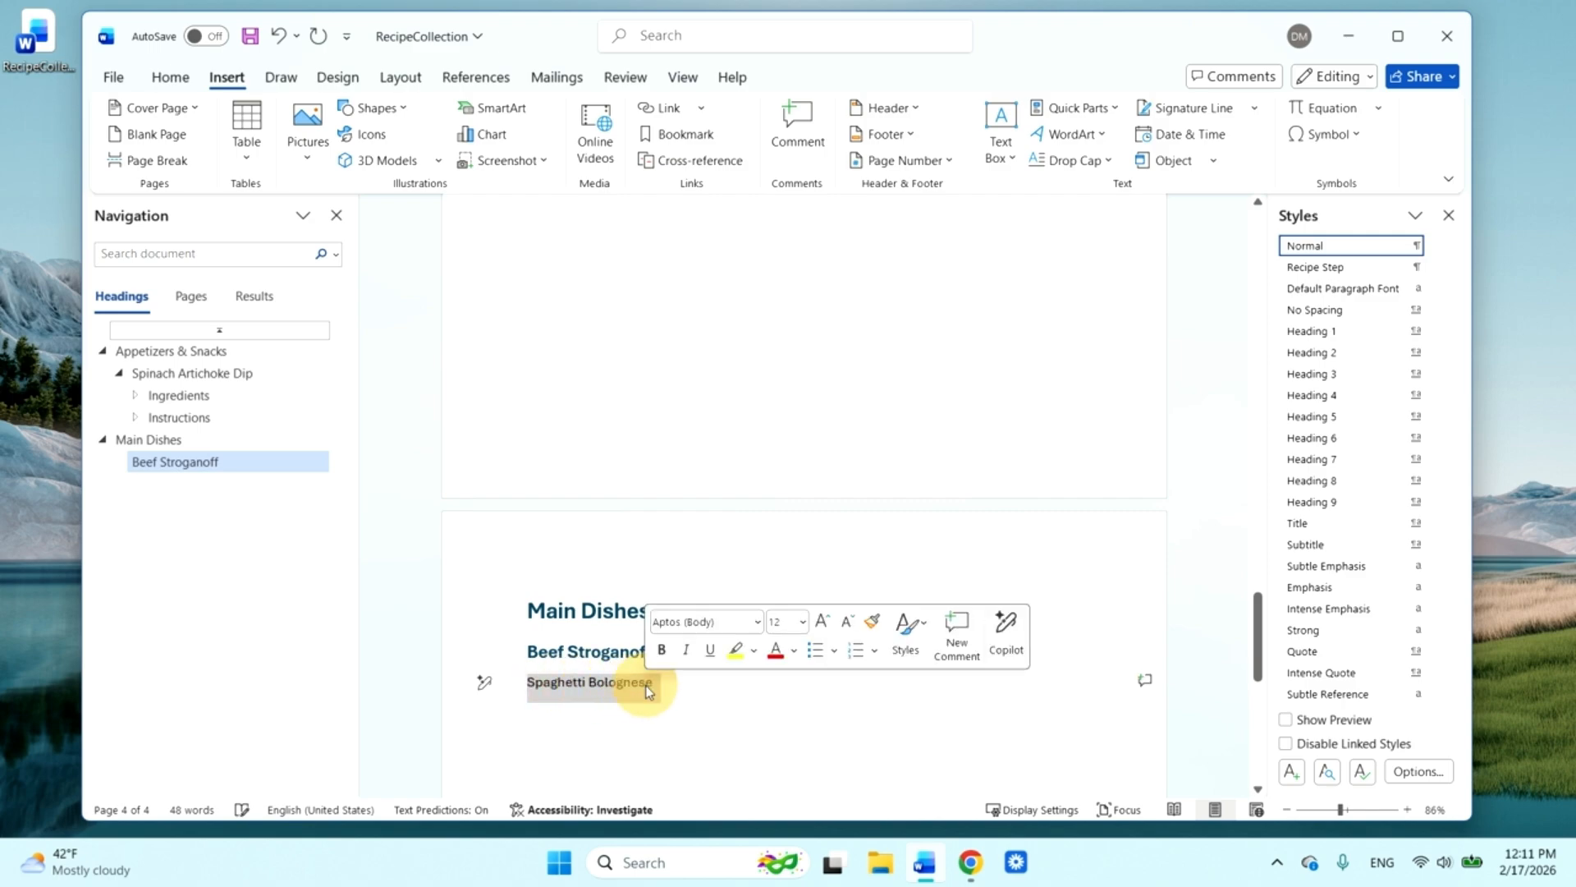
pyautogui.click(1352, 353)
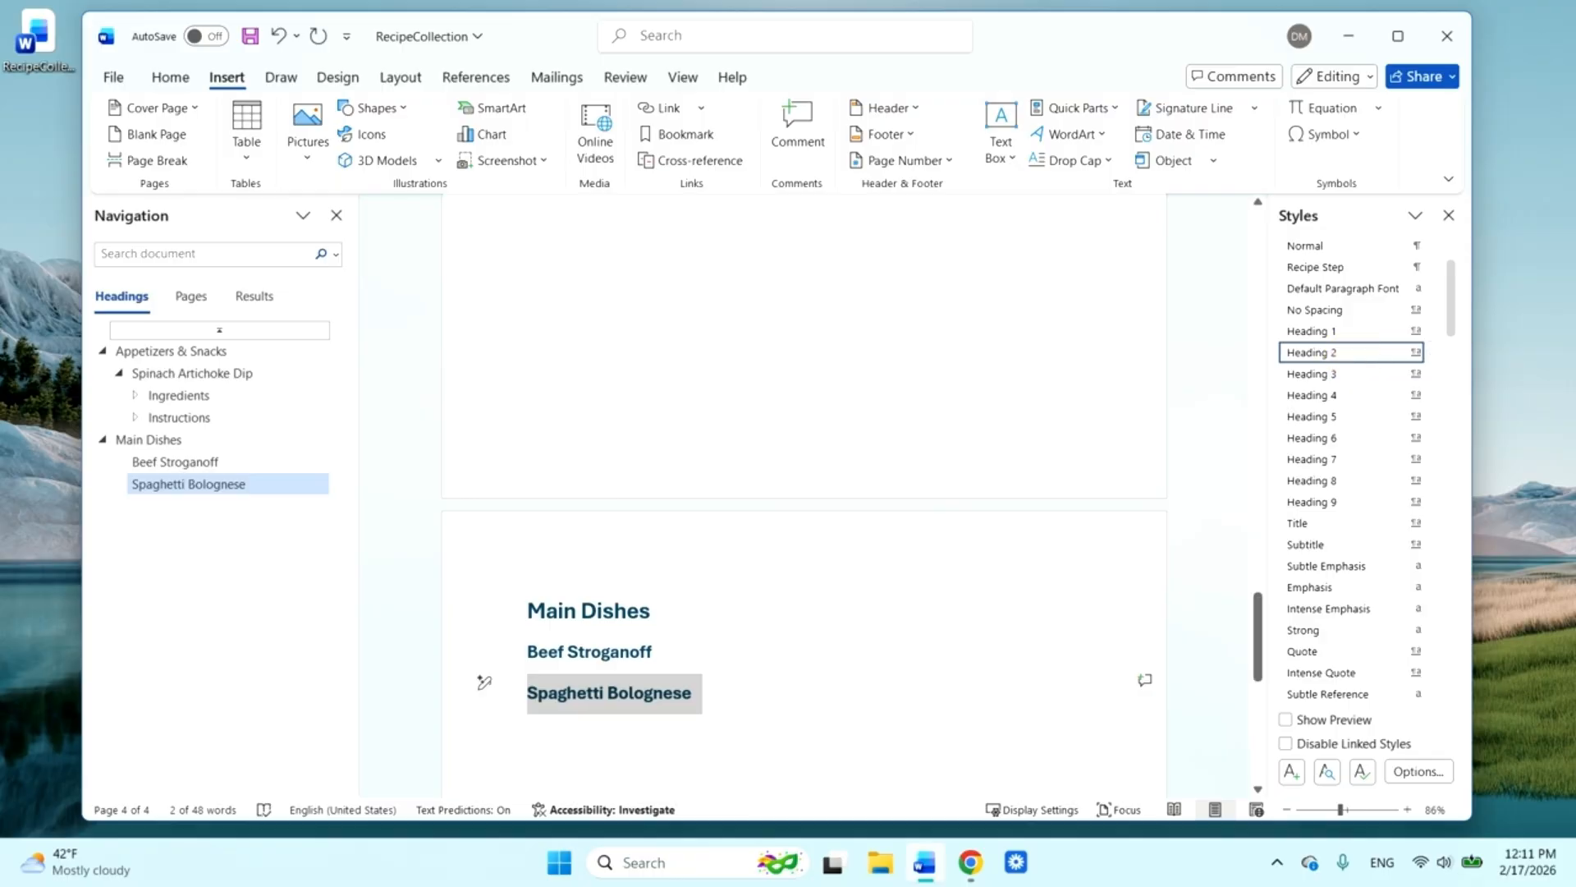
pyautogui.click(898, 692)
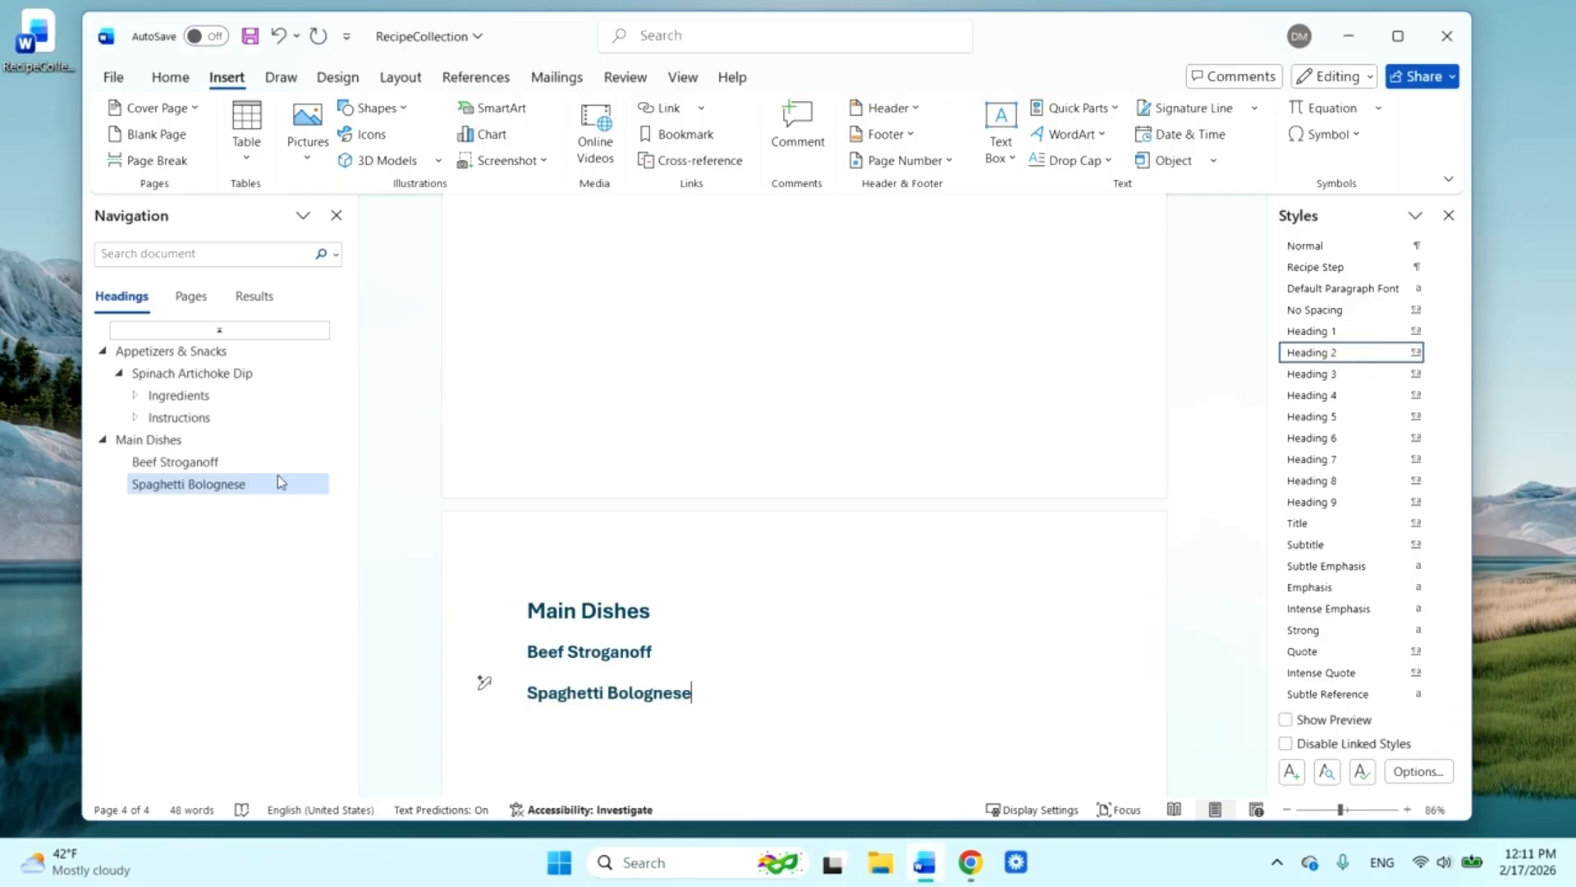
# Update the entire table of contents so it includes the "Main Dishes" section and its recipe headings
pyautogui.scroll(10, 484, 682)
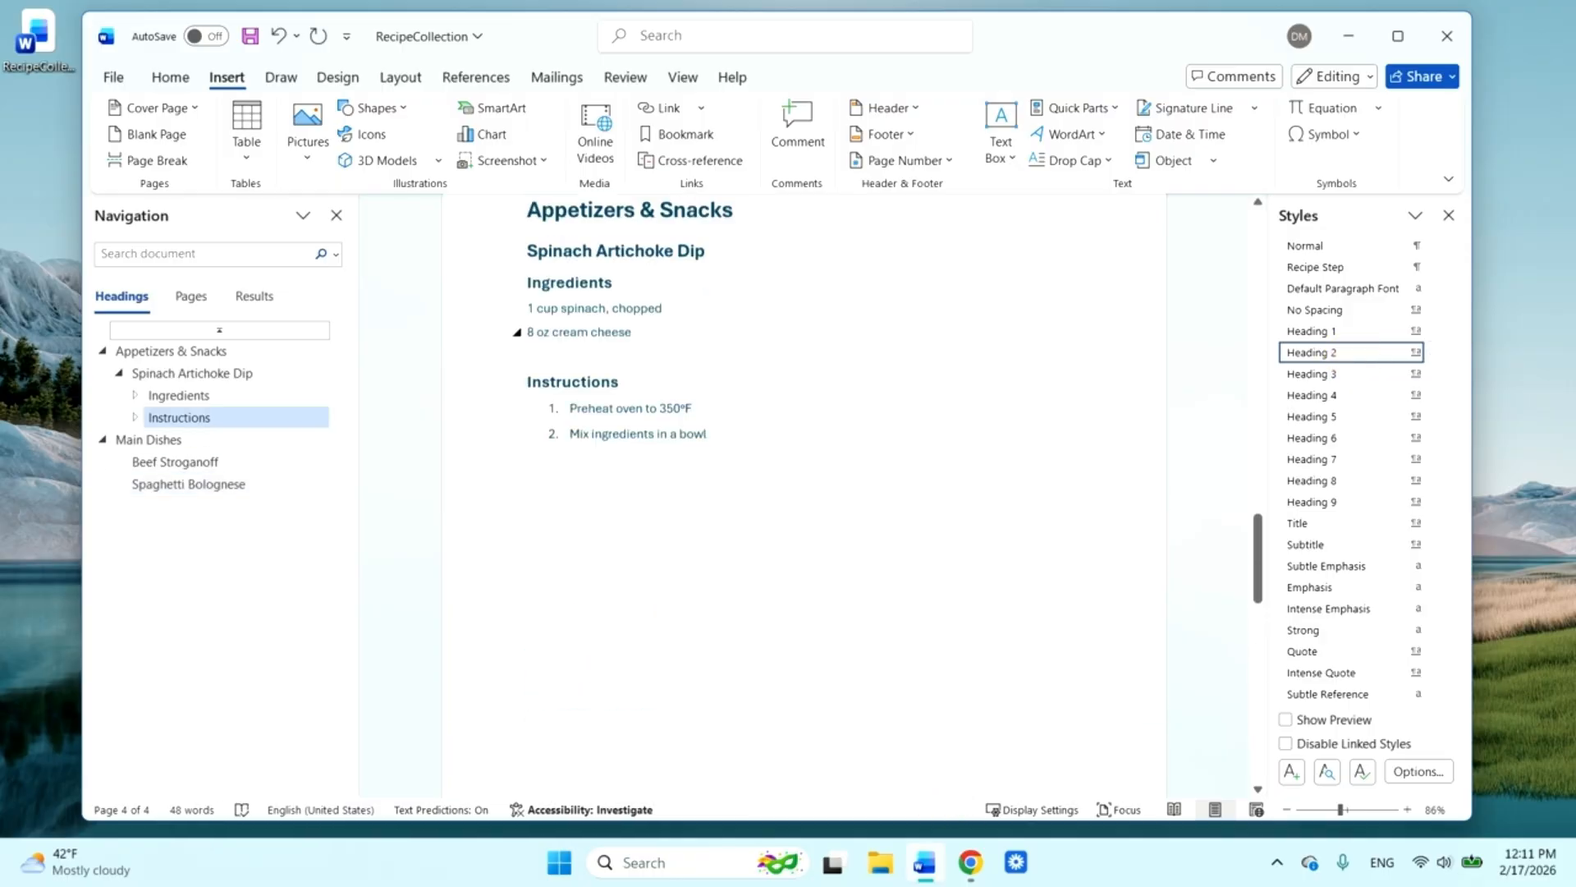
pyautogui.scroll(1, 750, 426)
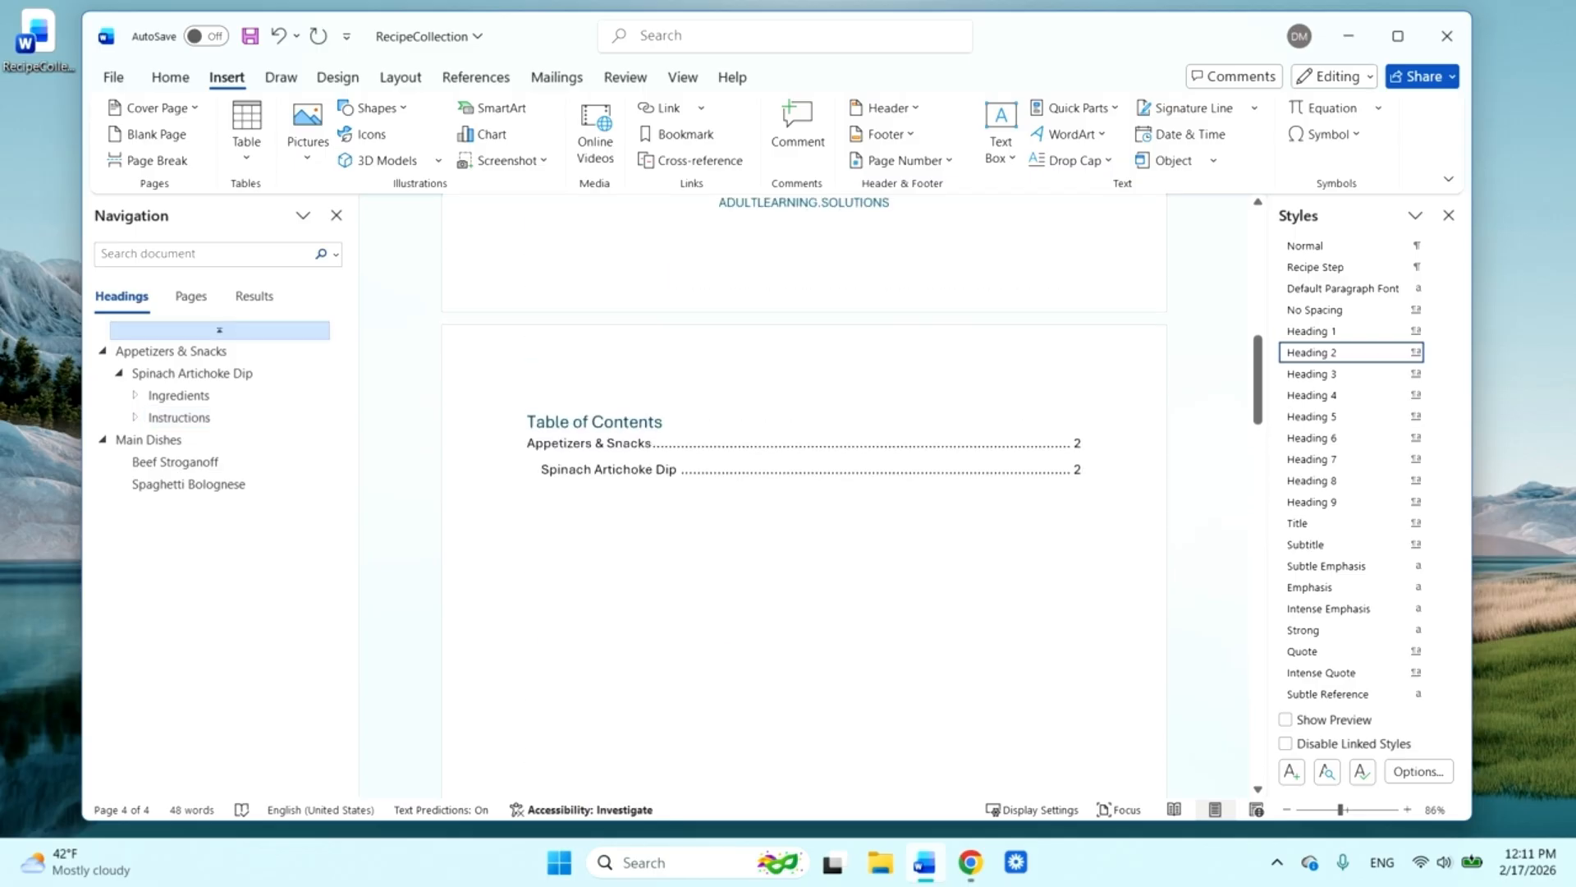
pyautogui.click(750, 435)
pyautogui.click(628, 396)
pyautogui.click(640, 406)
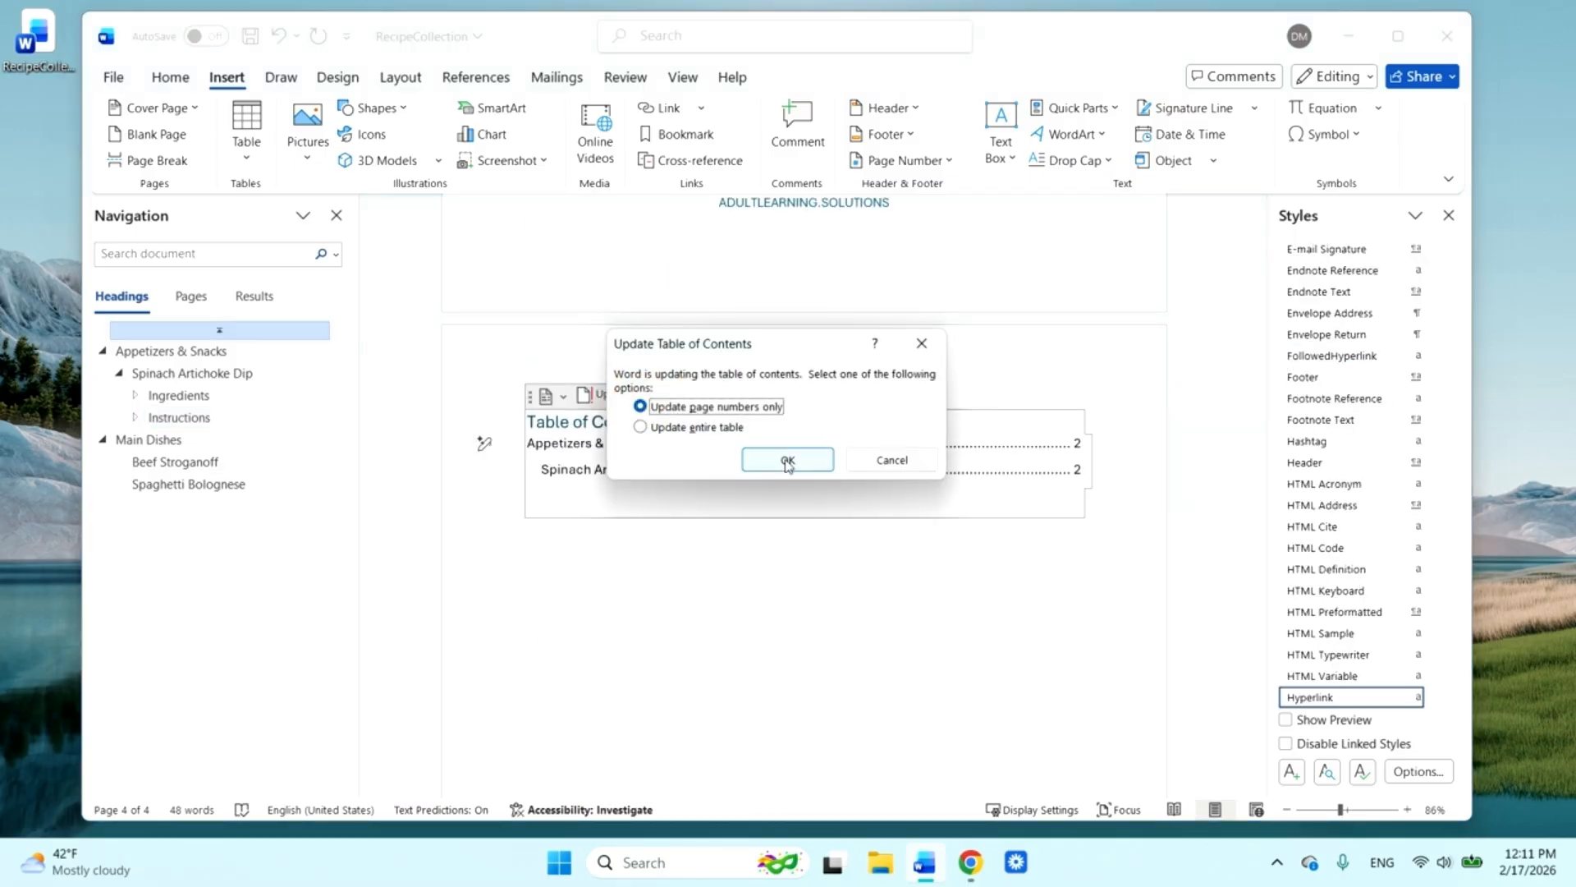
pyautogui.click(641, 427)
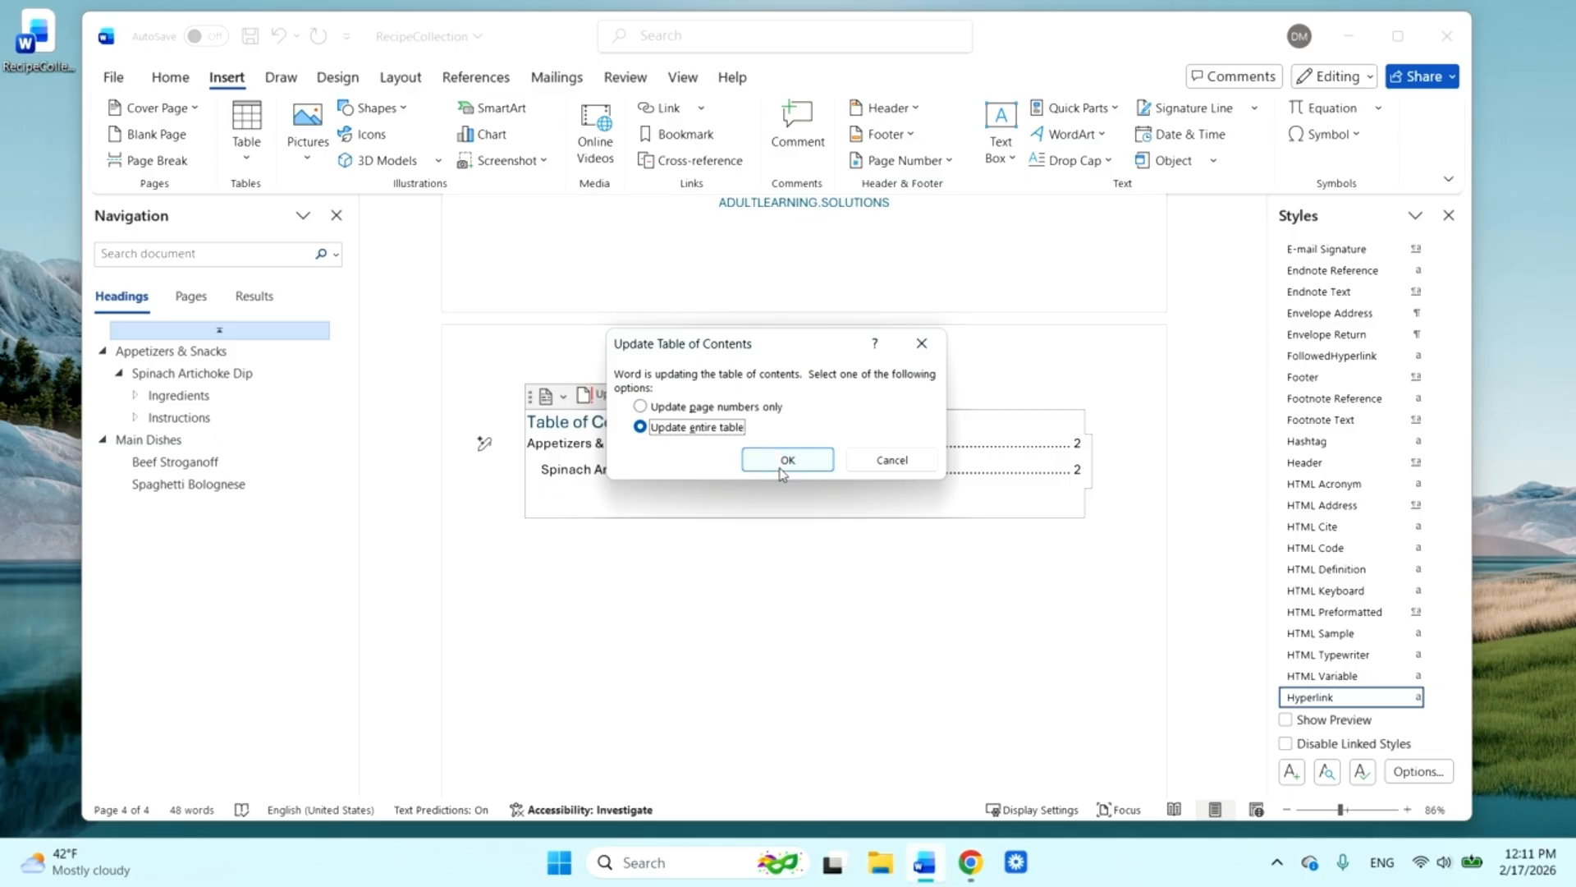
pyautogui.click(780, 460)
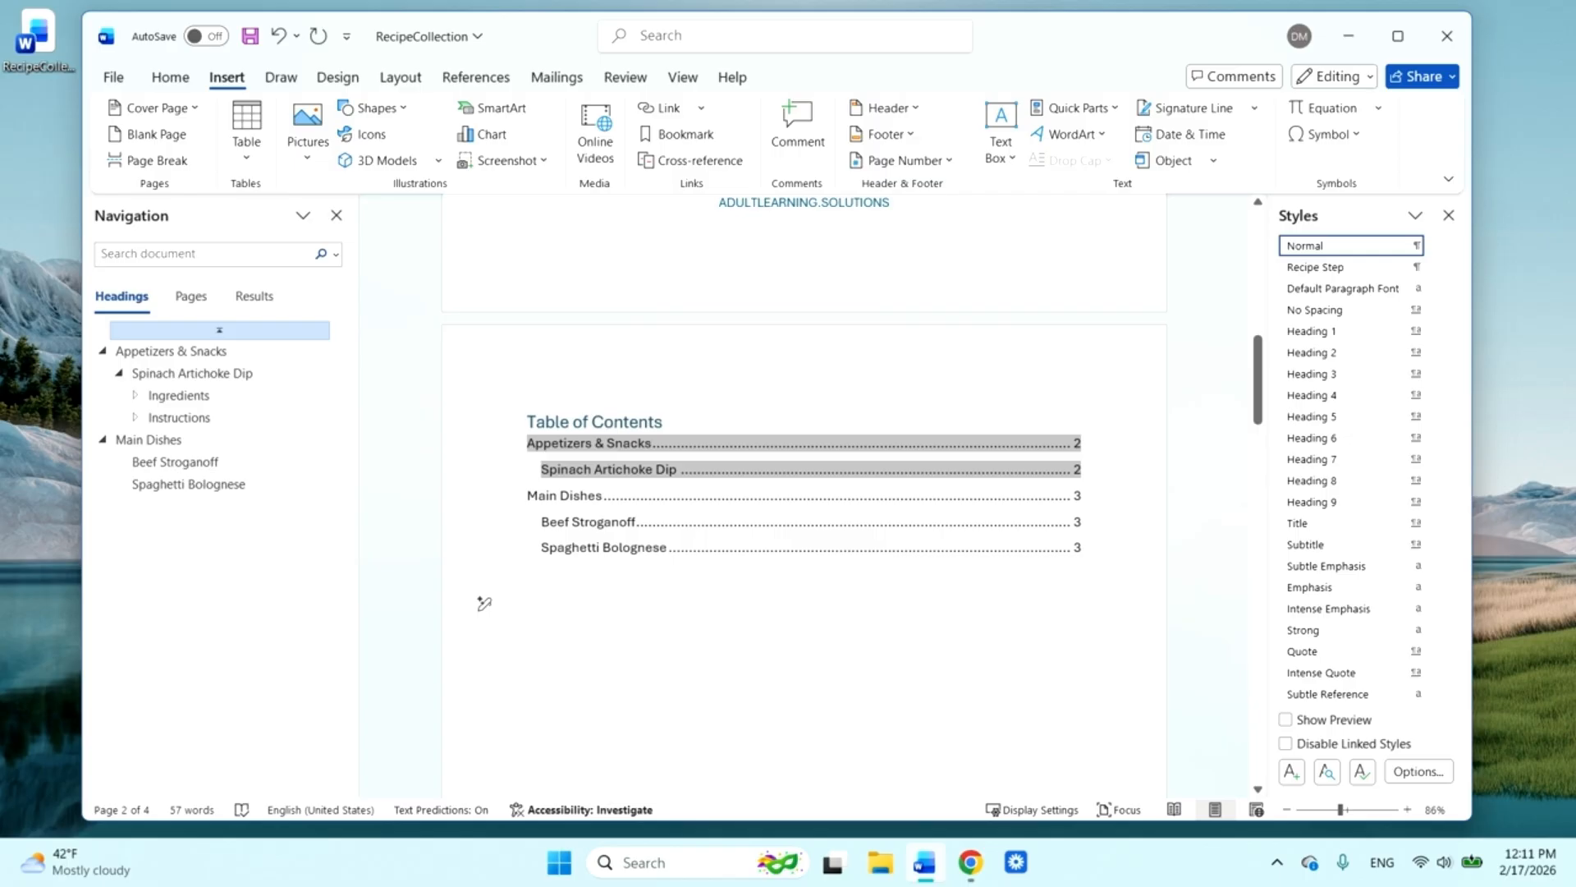
# Place the insertion point at the end of the document, after the "Spaghetti Bolognese" heading
pyautogui.scroll(-2, 484, 603)
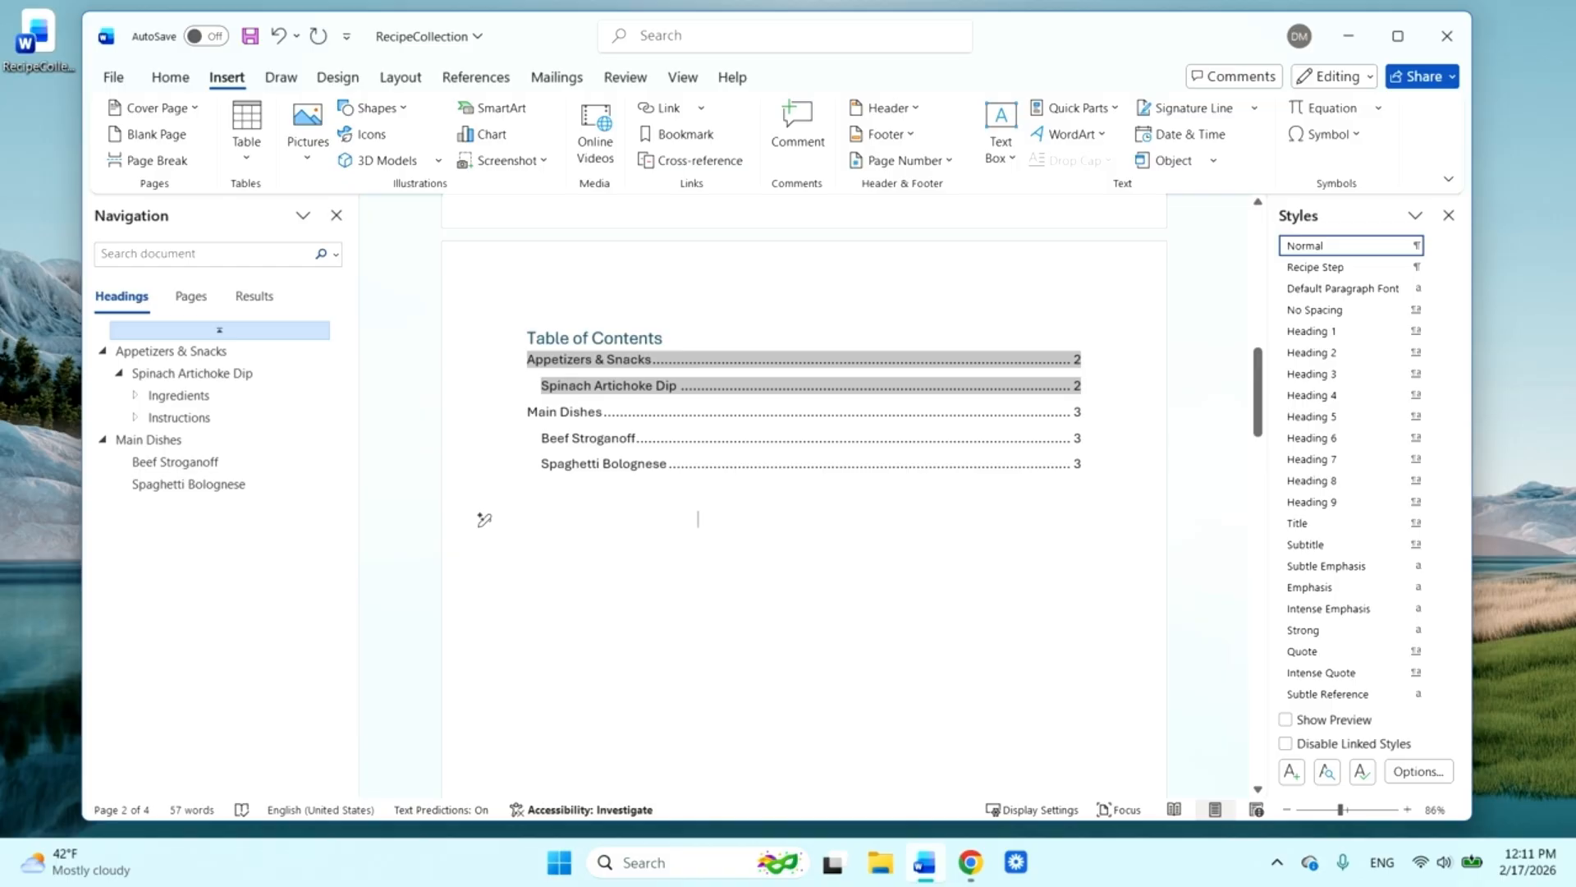
pyautogui.scroll(-5, 484, 520)
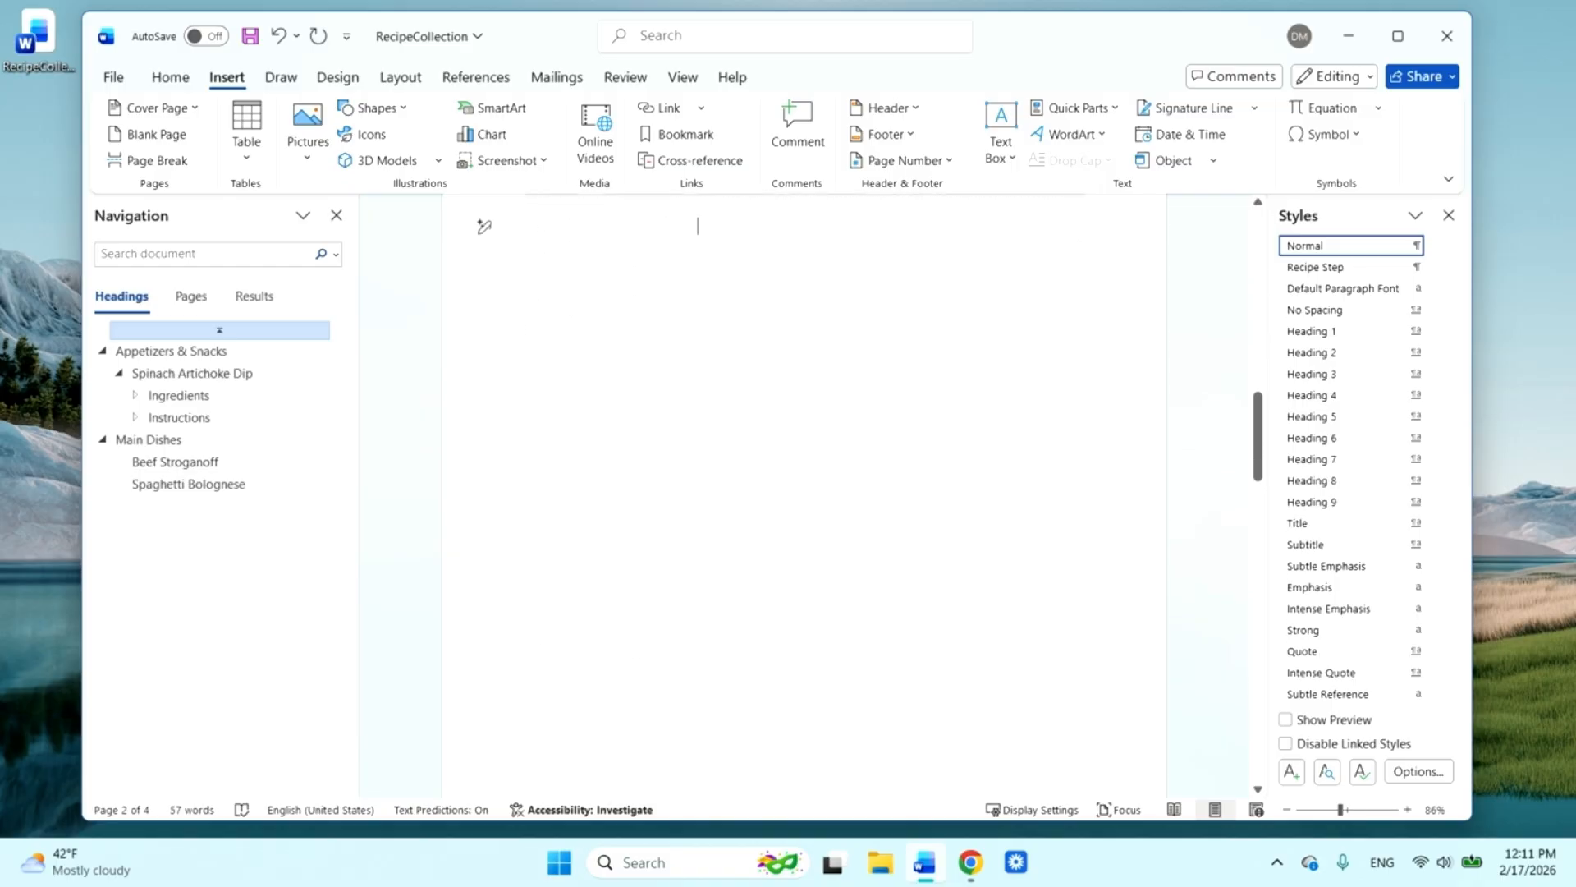
pyautogui.scroll(3, 805, 496)
pyautogui.scroll(-18, 804, 496)
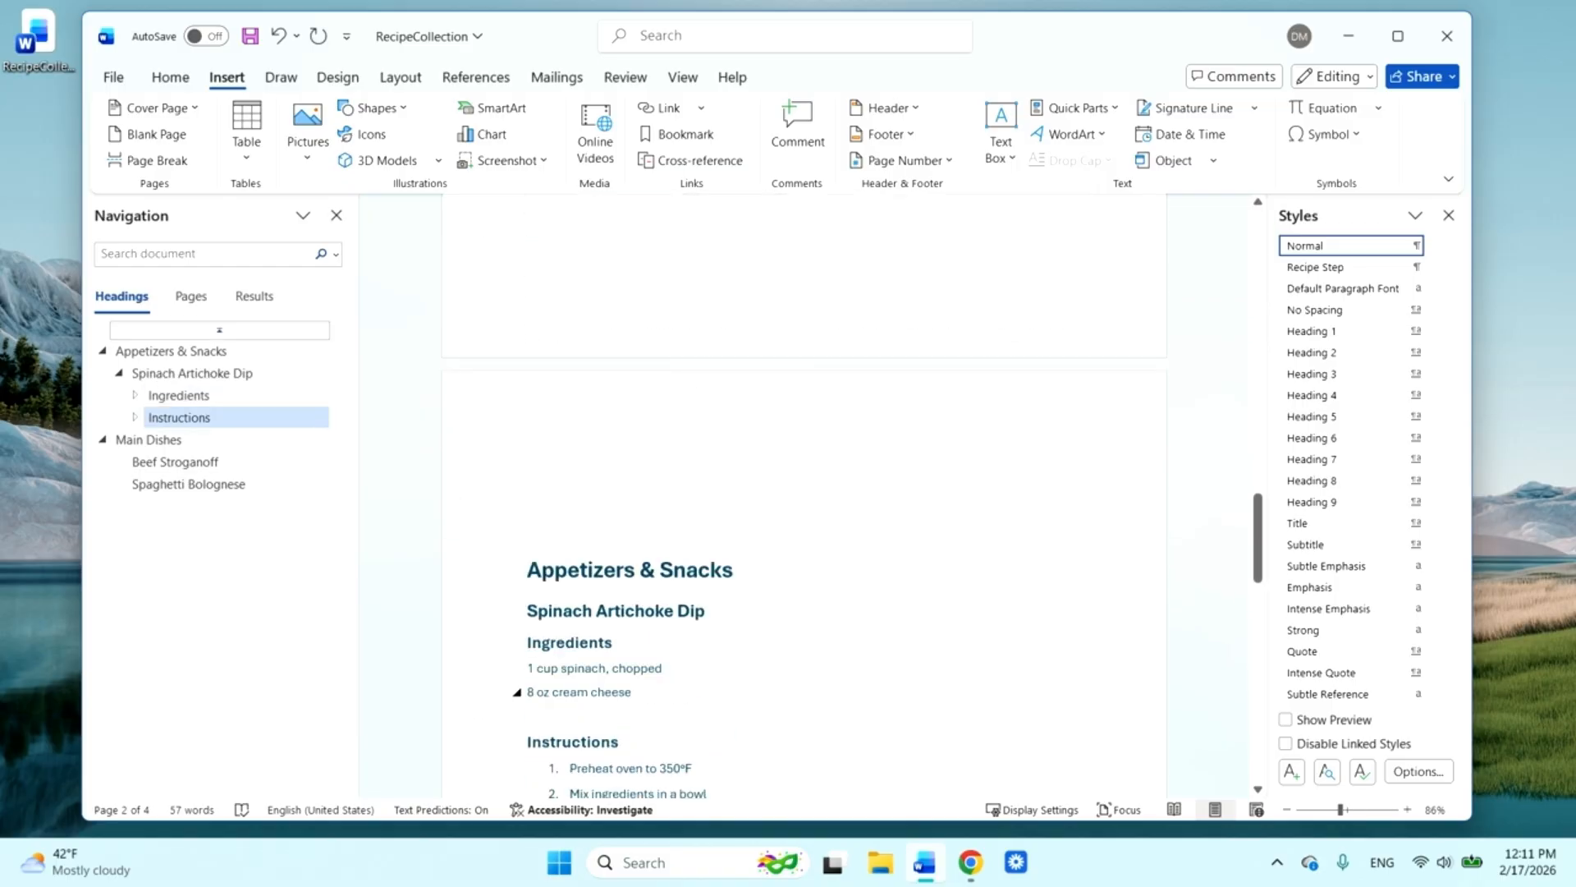
pyautogui.scroll(-15, 819, 527)
pyautogui.click(819, 528)
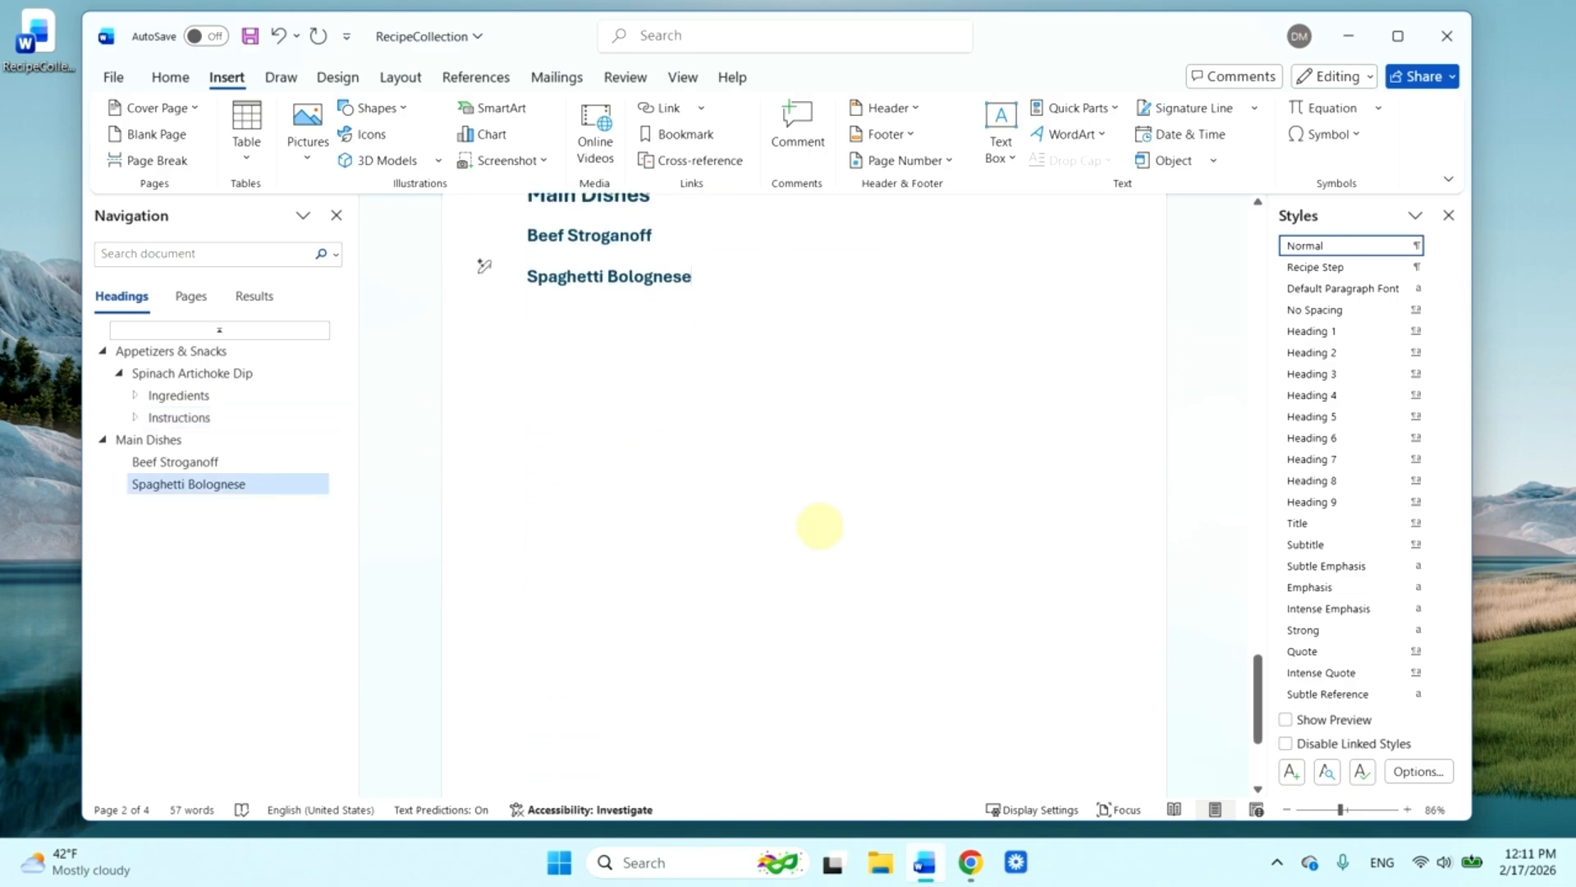